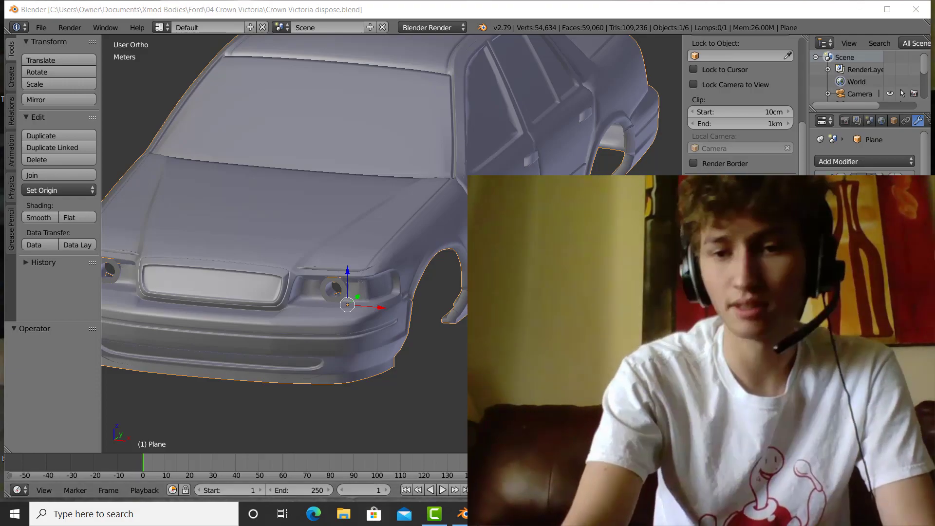
scroll(867, 151, down, 3)
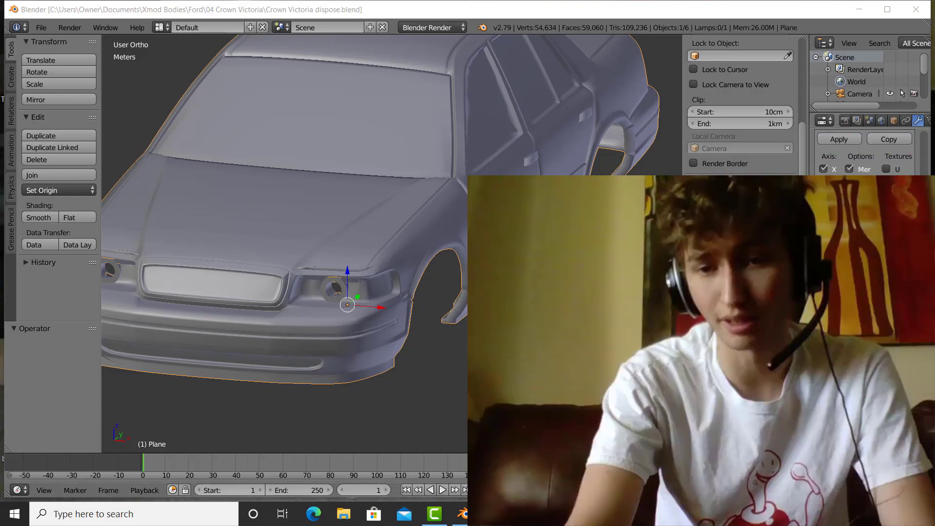
scroll(443, 306, up, 4)
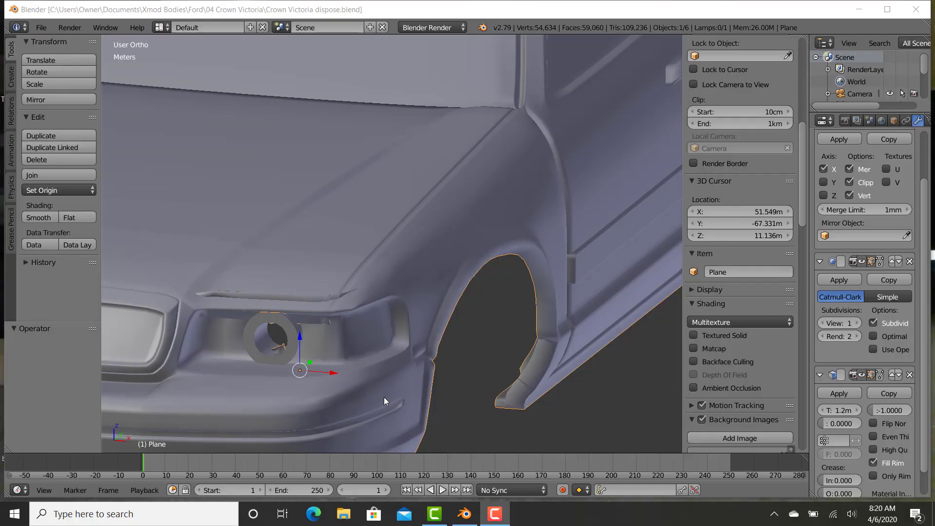
scroll(404, 398, down, 2)
scroll(399, 396, up, 1)
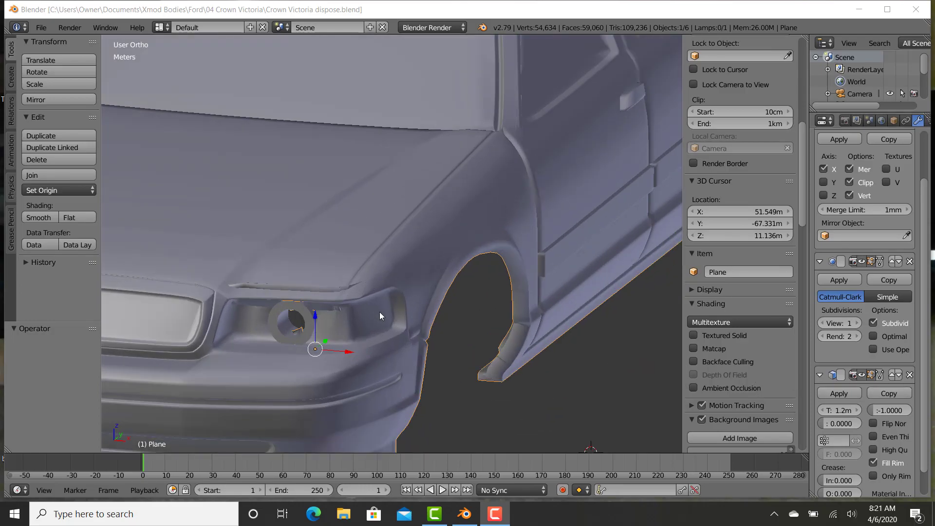
mouse_move(376, 309)
middle_down()
mouse_move(382, 296)
mouse_move(397, 302)
mouse_move(384, 306)
middle_up()
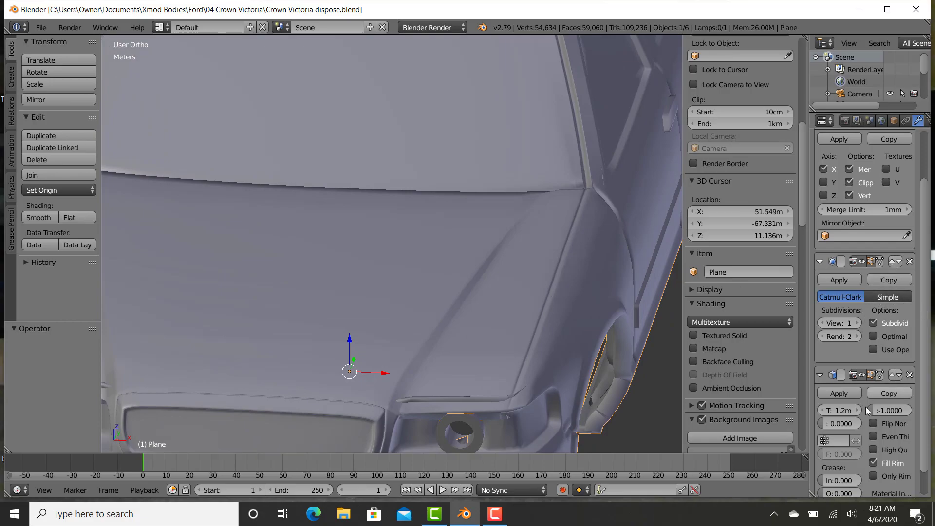
- Hide the Mirror and Subdivision Surface modifiers in the viewport and give the car body flat shading
scroll(887, 170, up, 3)
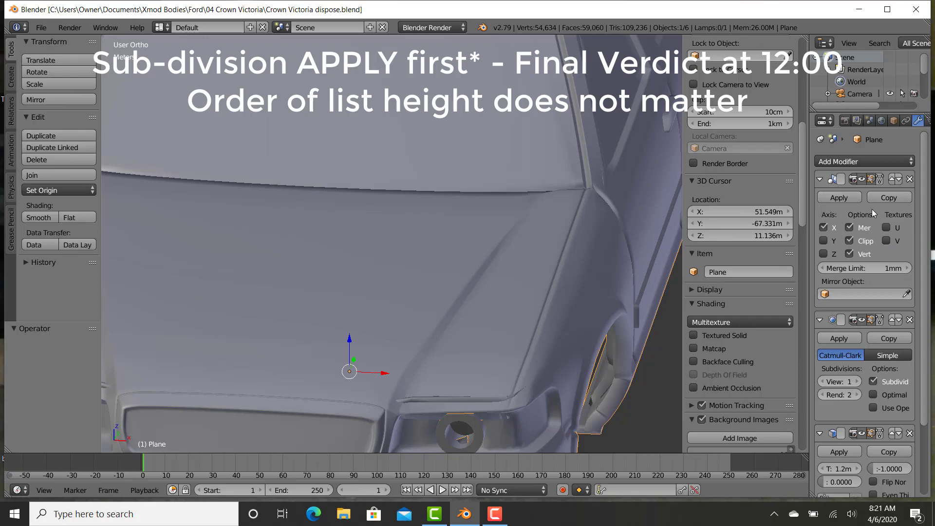
click(861, 180)
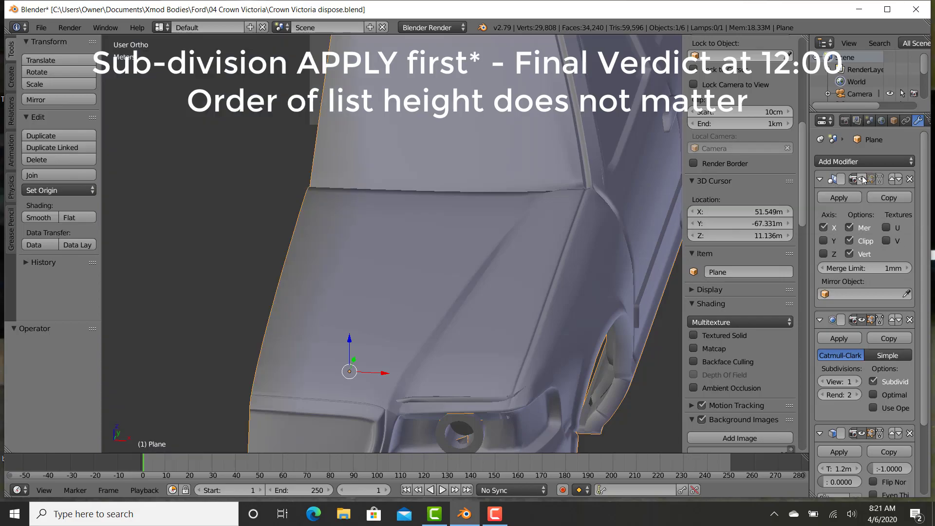
scroll(366, 329, down, 3)
scroll(367, 330, down, 5)
mouse_move(417, 319)
middle_down()
mouse_move(583, 323)
mouse_move(363, 337)
mouse_move(256, 274)
middle_up()
click(72, 217)
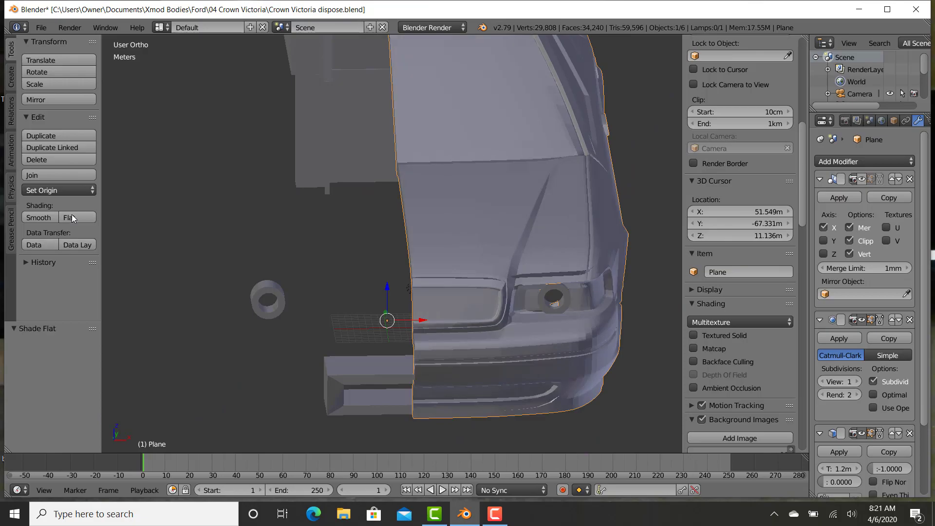
mouse_move(636, 412)
middle_down()
mouse_move(633, 382)
mouse_move(486, 375)
mouse_move(395, 388)
mouse_move(648, 399)
middle_up()
click(861, 321)
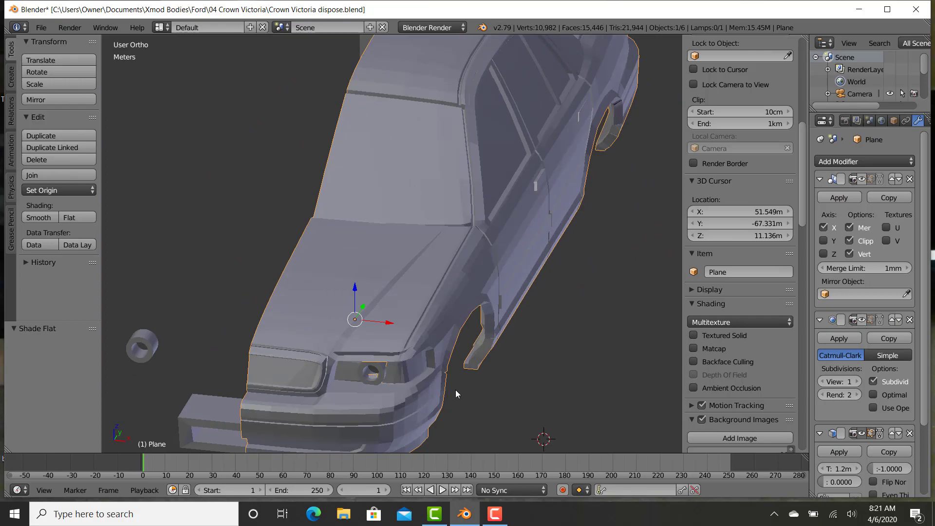
middle_drag(453, 386, 516, 380)
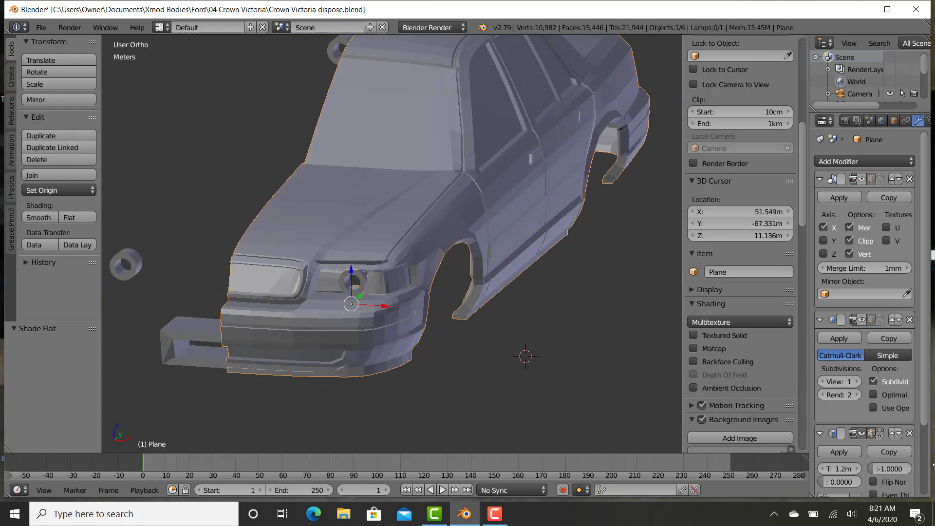
- Remove the Solidify, Subdivision Surface and Mirror modifiers from the car body
click(910, 434)
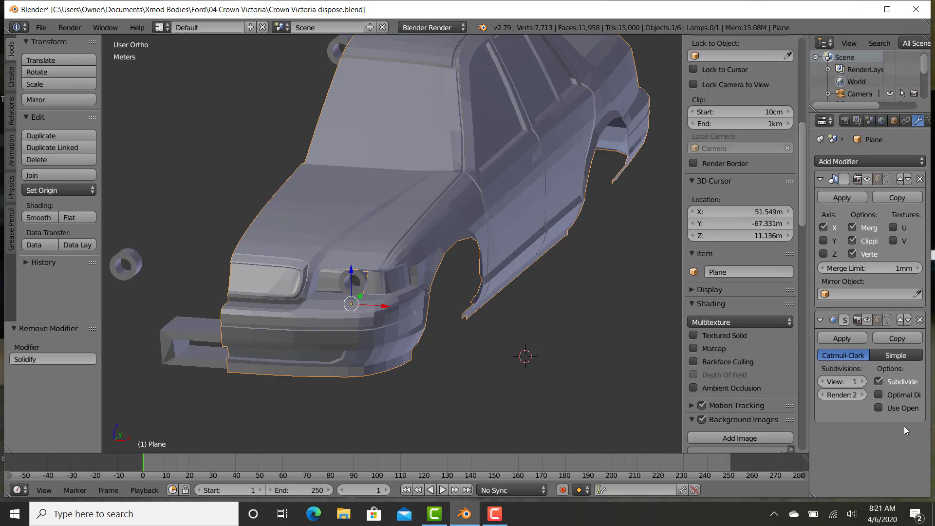
click(920, 320)
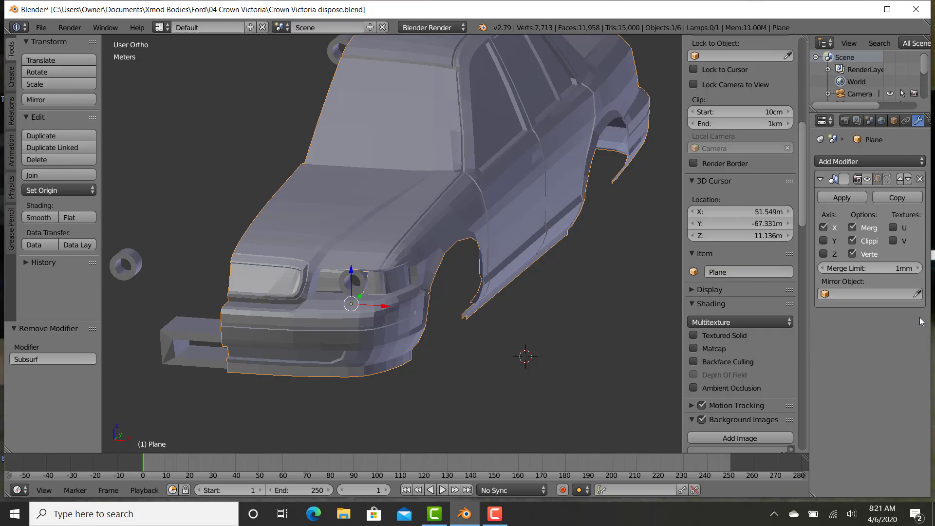
click(920, 179)
- Add a Solidify modifier to the car body and set its thickness to 1.2 m
click(863, 161)
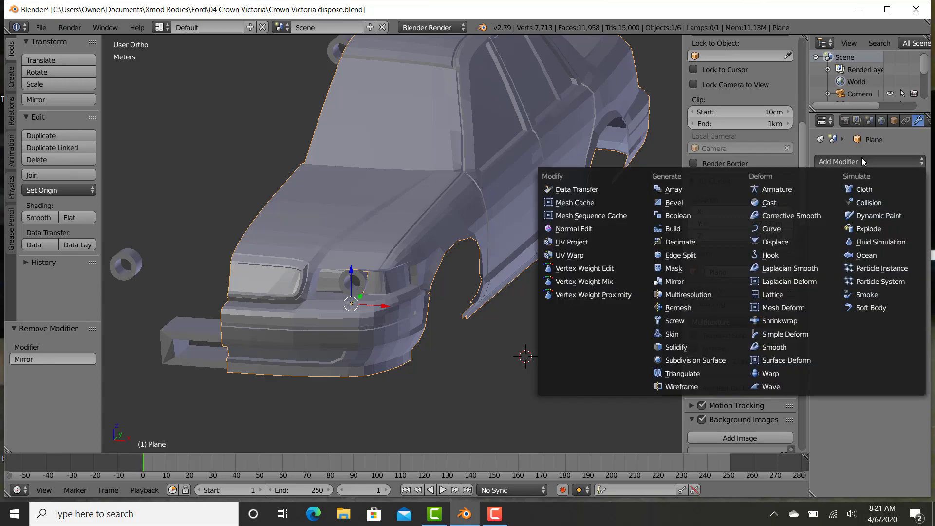
click(676, 347)
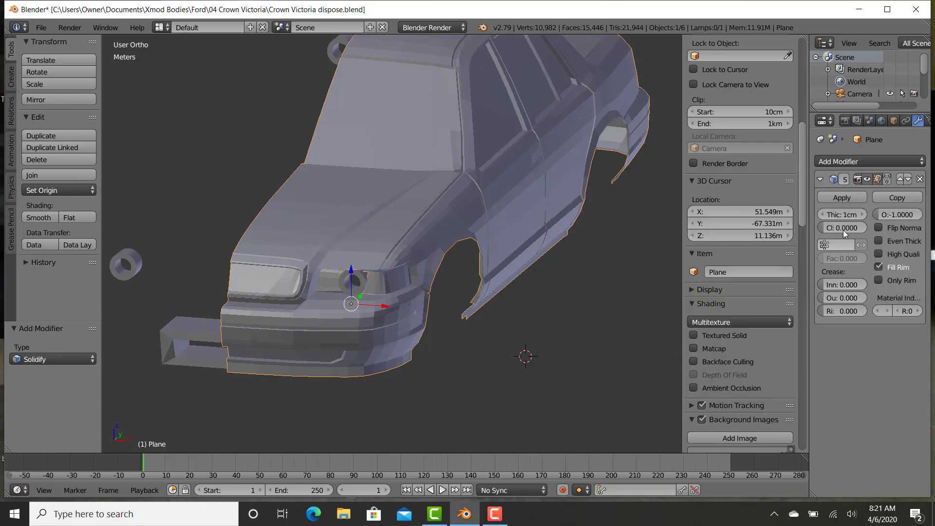
text(1)
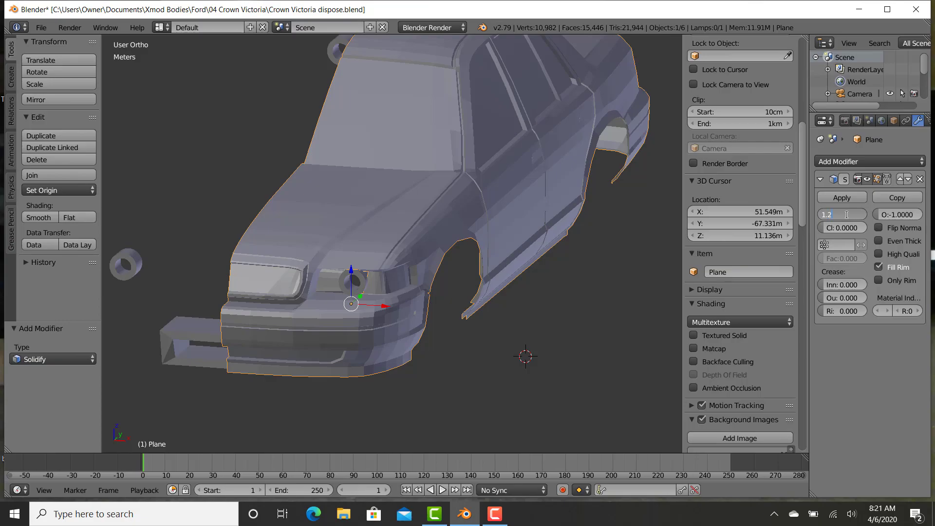
text(.2)
key(Return)
- Add a Mirror modifier followed by a Subdivision Surface modifier after the Solidify modifier
click(837, 166)
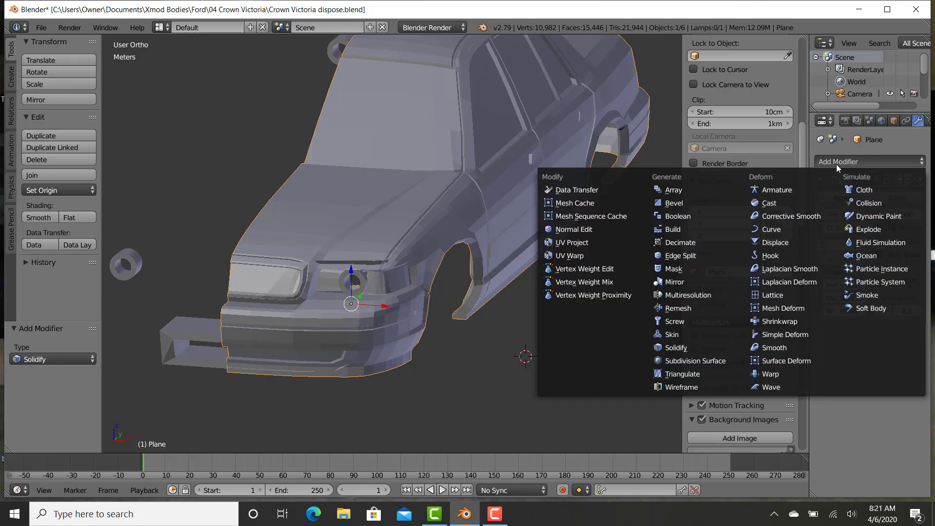
click(676, 282)
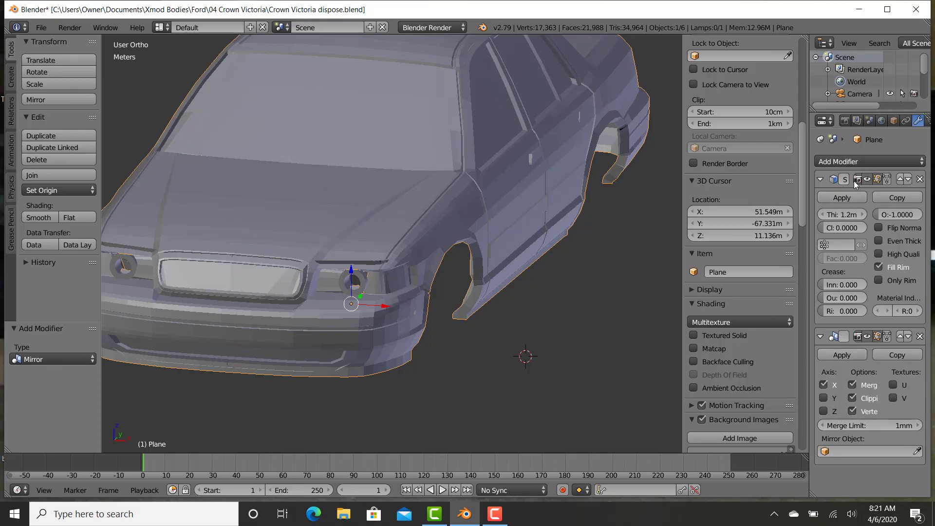
click(862, 161)
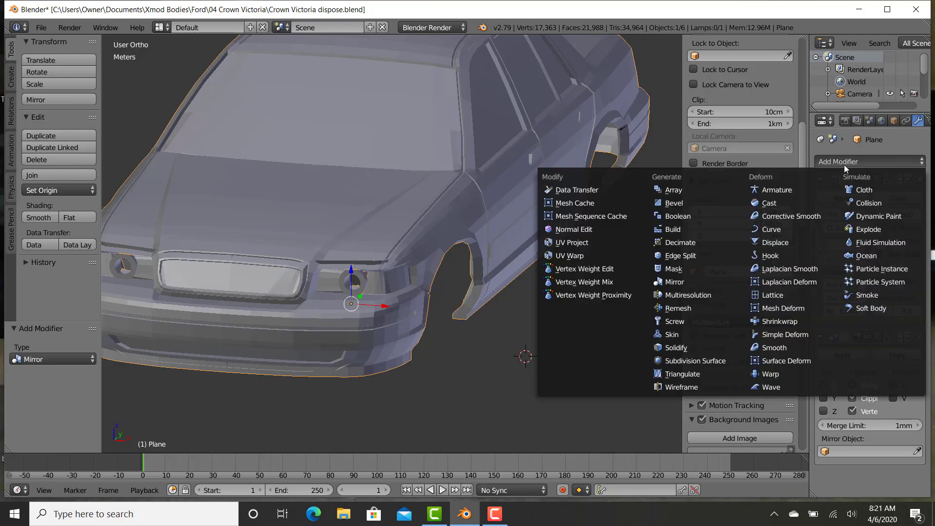
click(682, 361)
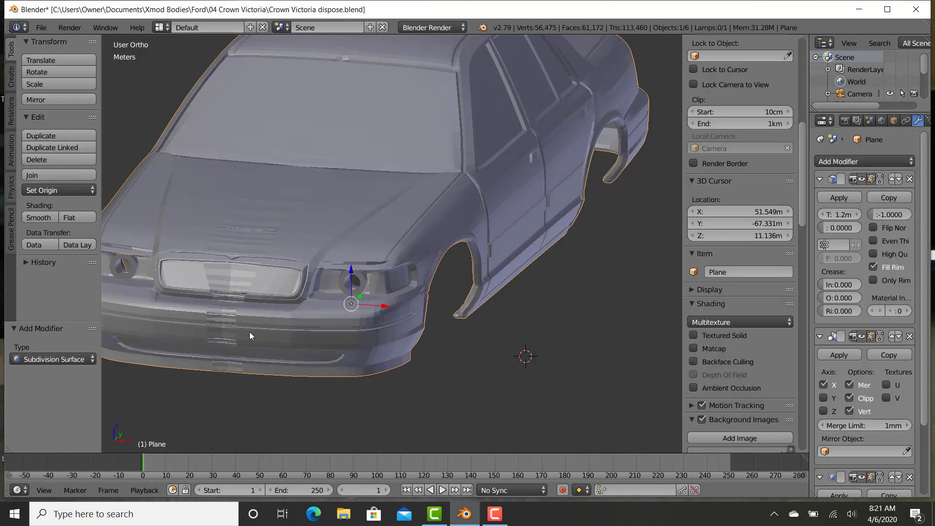
middle_drag(235, 271, 256, 277)
scroll(356, 314, up, 2)
scroll(418, 337, up, 3)
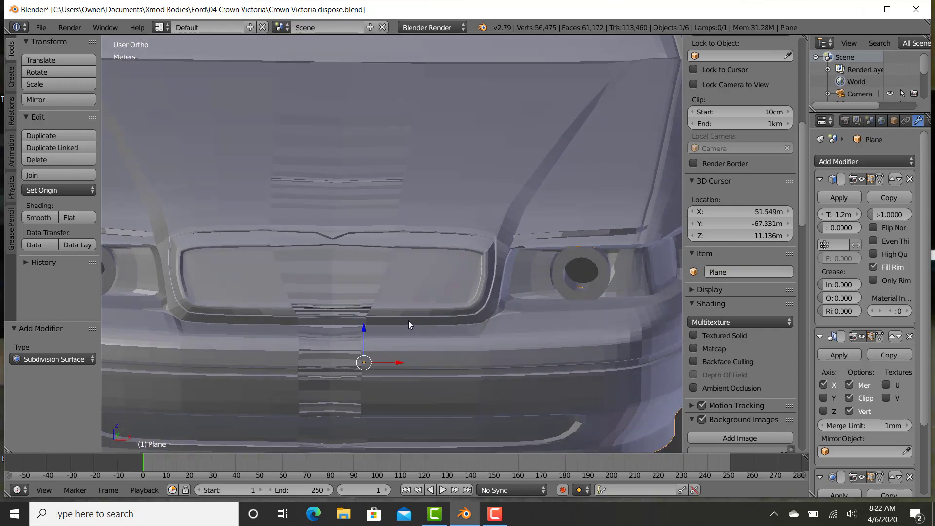
- In the front wireframe view, select all vertices on the body's centre line and move them -13.1 m along X against the mirror plane
key(Tab)
scroll(409, 318, down, 4)
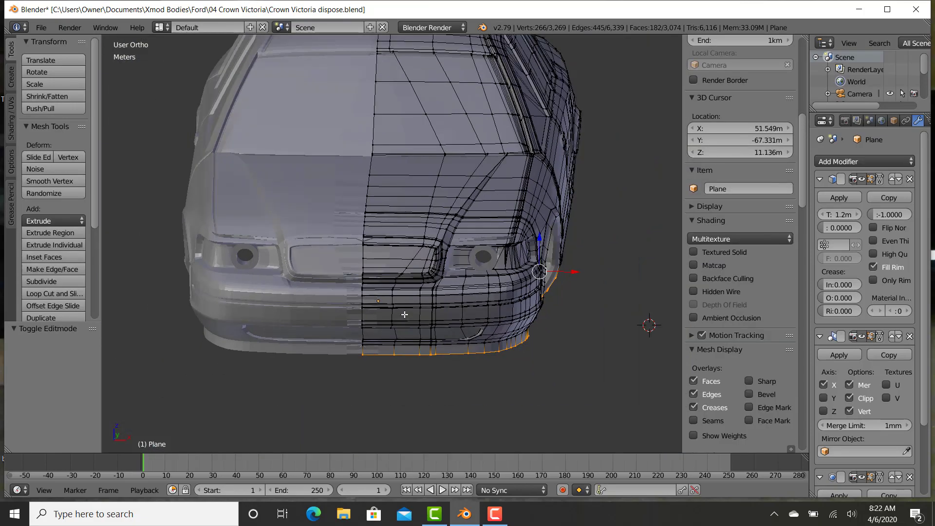
right_click(367, 365)
key(KP_1)
shift+middle_drag(425, 226, 446, 350)
key(z)
scroll(395, 386, up, 1)
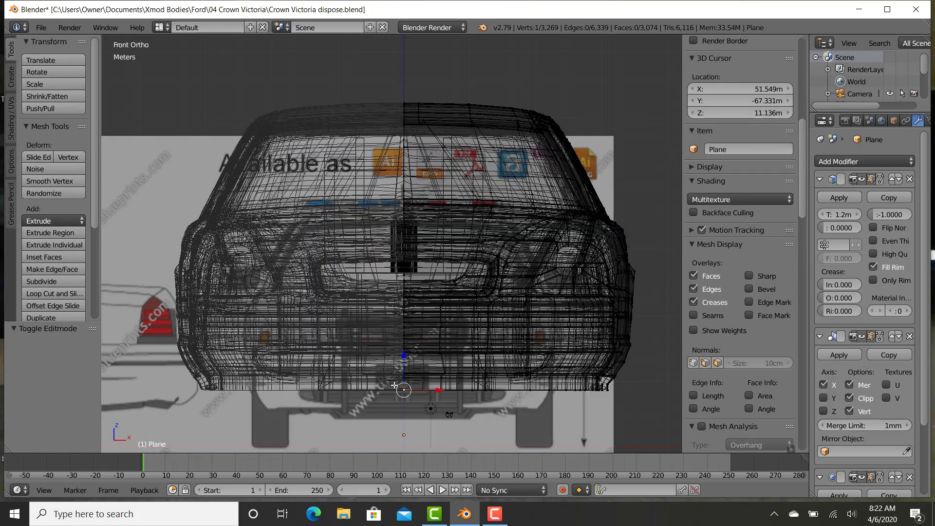
key(e)
drag(402, 81, 397, 81)
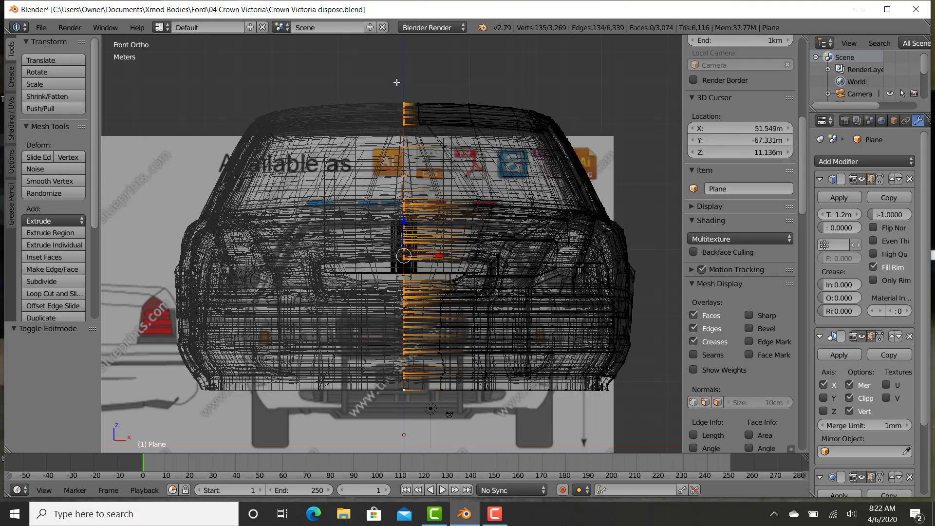
key(z)
drag(435, 254, 345, 249)
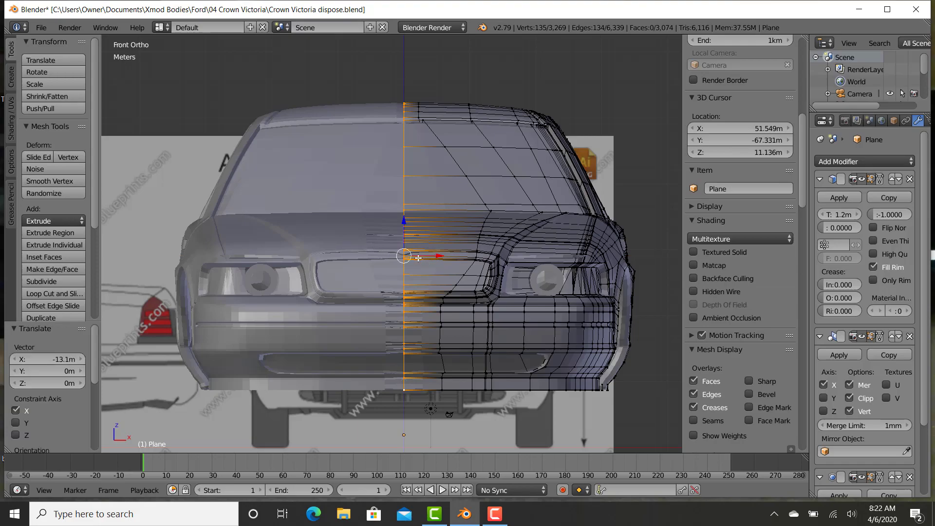
key(Tab)
middle_drag(440, 273, 437, 288)
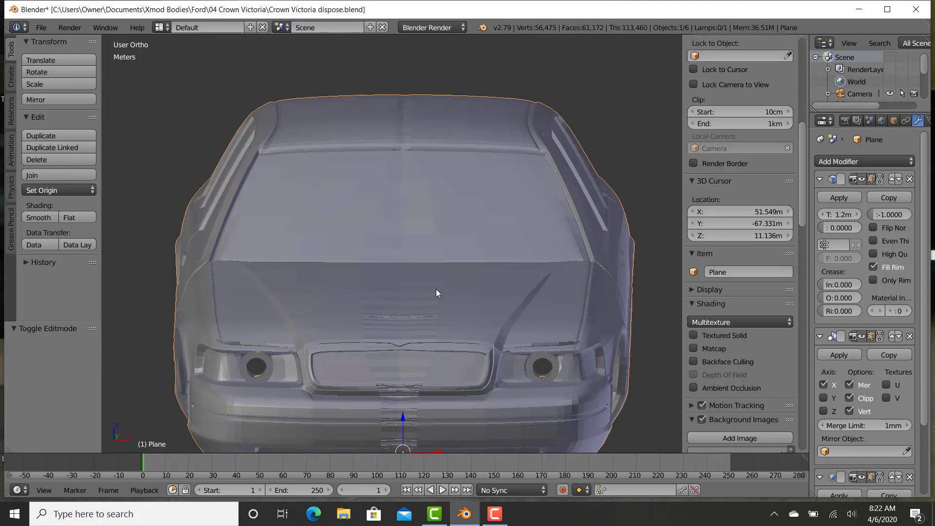
- Insert a vertical edge loop through the hood and grille and slide it close beside the mirror centre line
key(Tab)
scroll(436, 288, up, 5)
shift+middle_drag(419, 328, 336, 86)
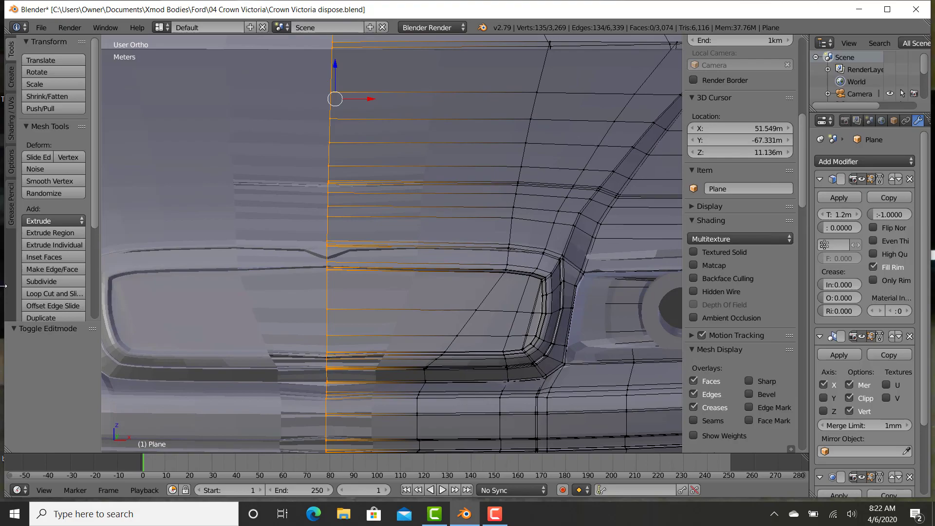
click(63, 294)
click(426, 230)
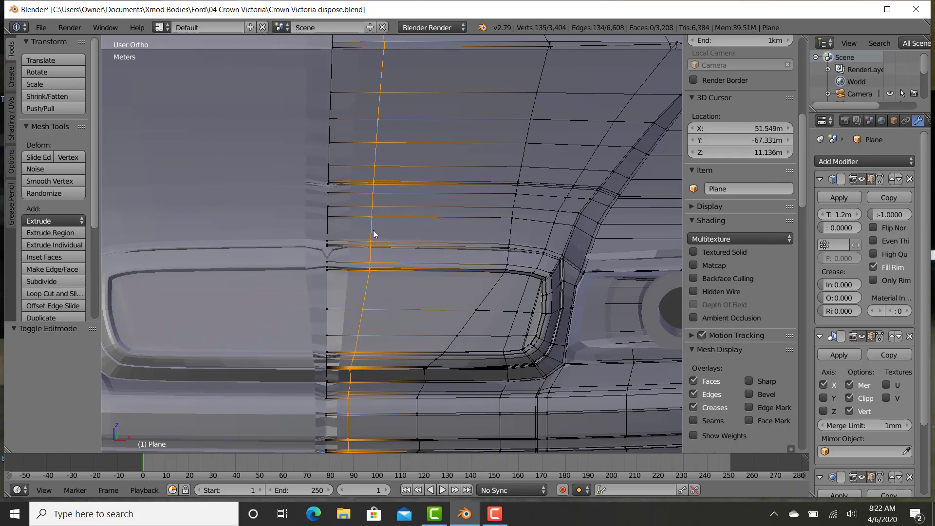
click(338, 233)
key(Tab)
- Examine the centre seam across the hood and bumper and the mesh surface around the front corner and headlight opening
scroll(375, 276, down, 6)
middle_drag(382, 281, 479, 294)
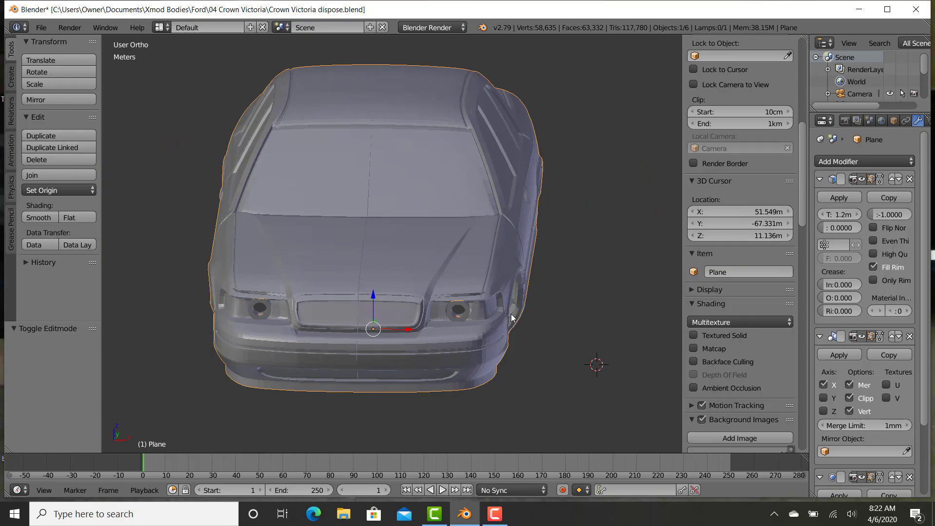
middle_drag(525, 311, 441, 330)
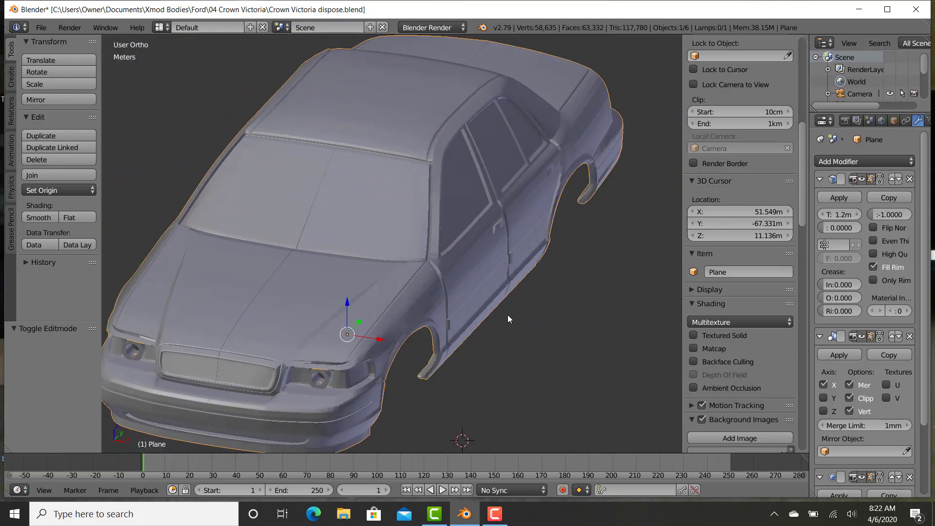
scroll(353, 335, up, 5)
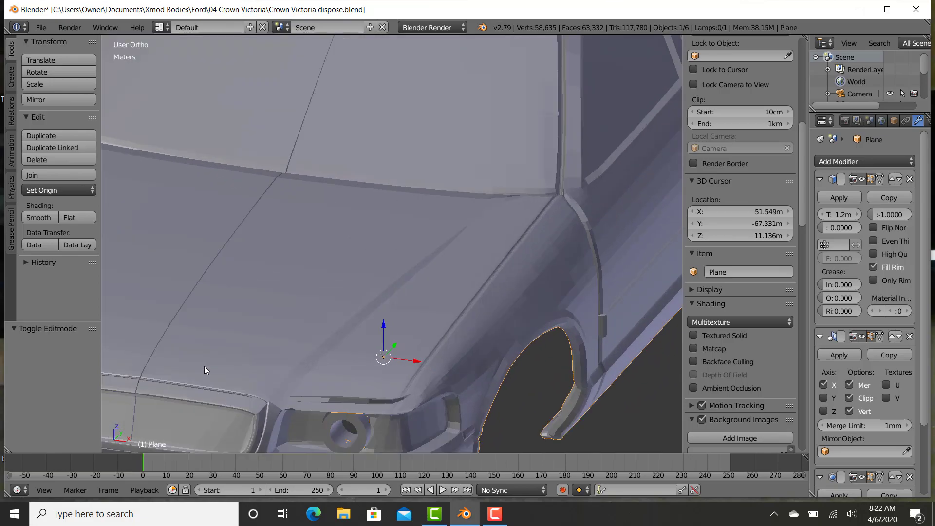
scroll(219, 360, down, 5)
scroll(523, 301, up, 8)
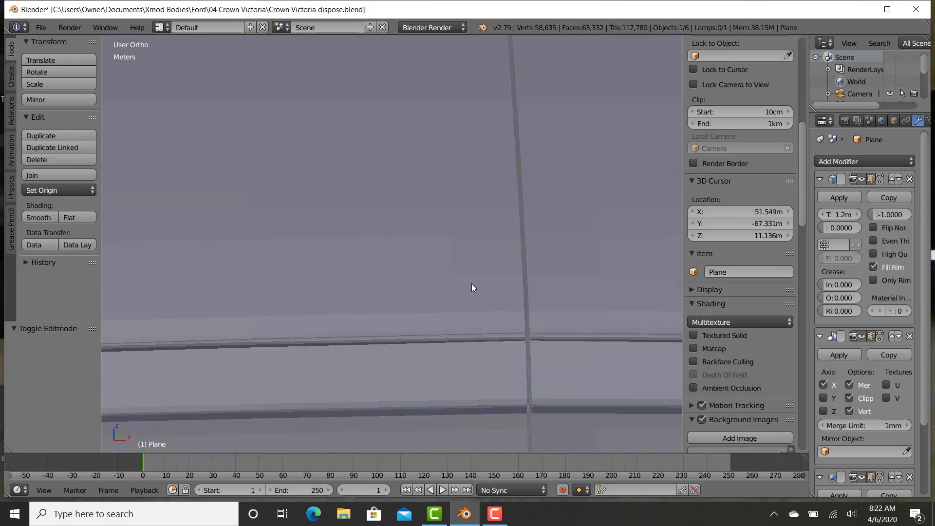
scroll(574, 375, down, 8)
middle_drag(560, 374, 663, 263)
scroll(469, 396, up, 3)
scroll(538, 402, down, 4)
scroll(332, 322, up, 3)
scroll(430, 297, up, 8)
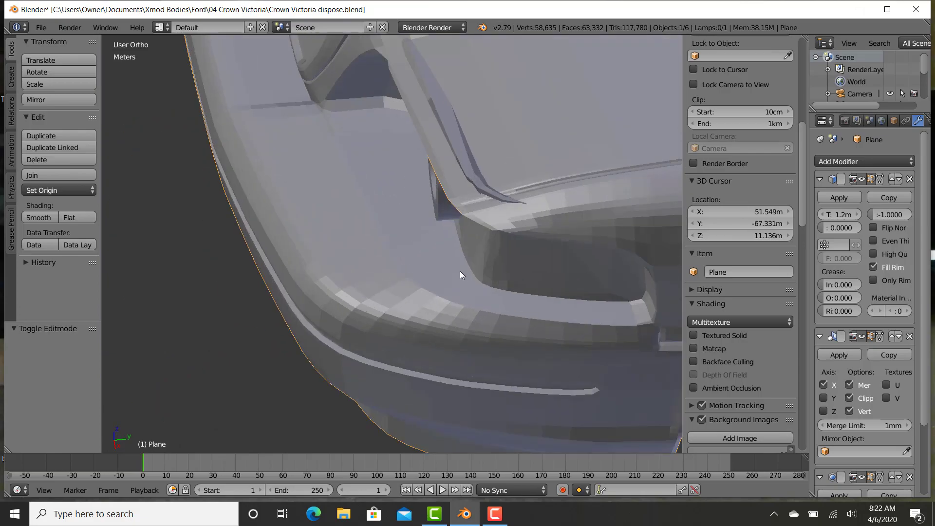
shift+middle_drag(460, 271, 395, 355)
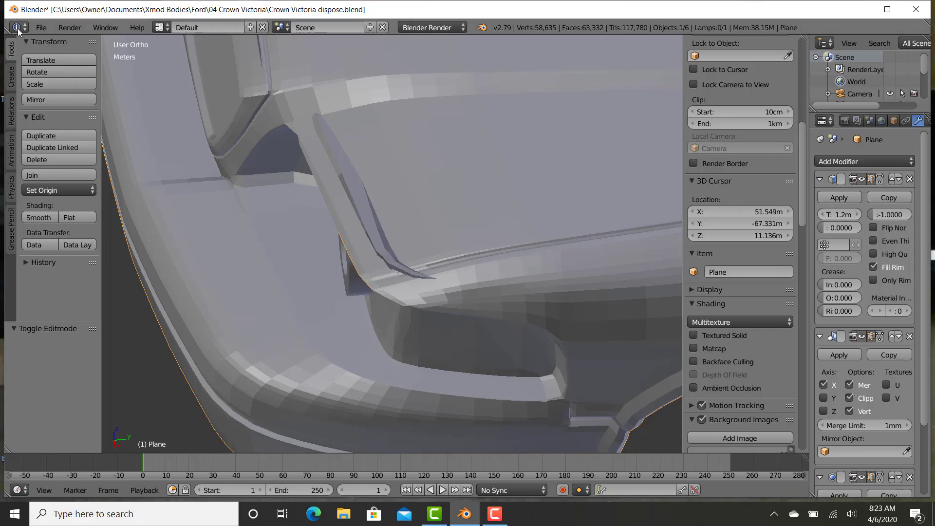
- Save the file, then apply the Solidify modifier to the car body
click(41, 27)
click(41, 119)
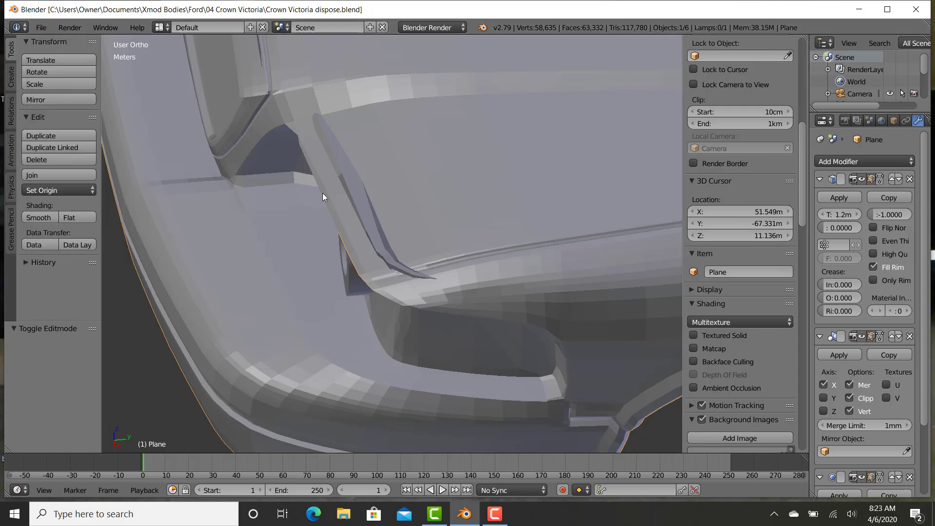
click(850, 197)
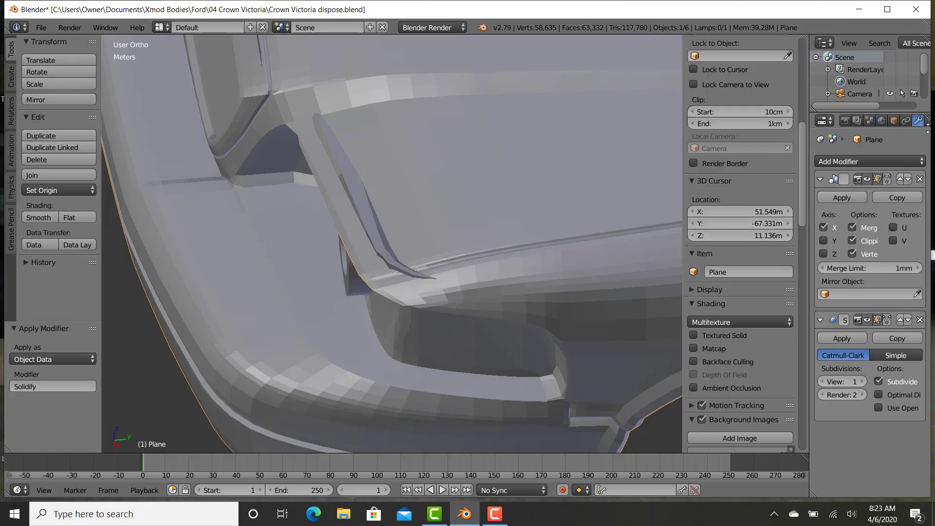
scroll(435, 245, down, 8)
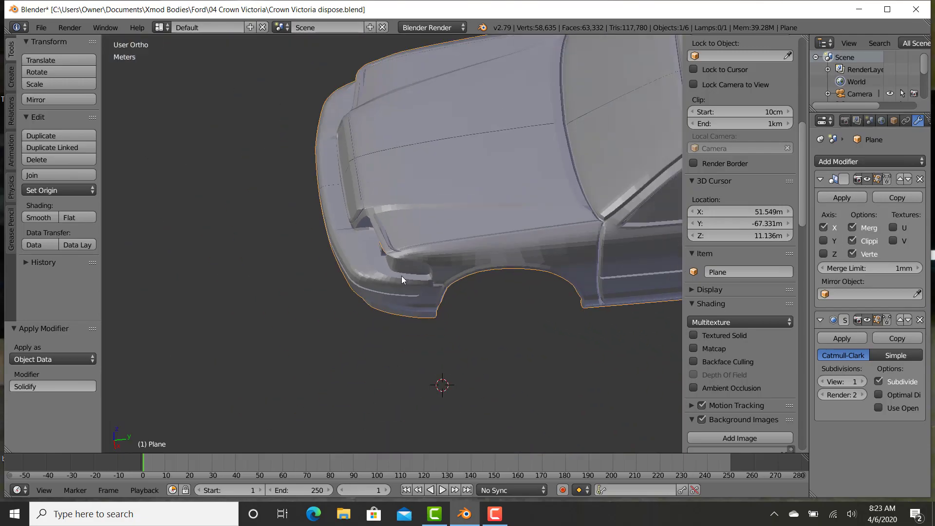
- Examine the solidified car body's hood, grille, headlights and front bumper from the front and side
middle_drag(437, 266, 424, 230)
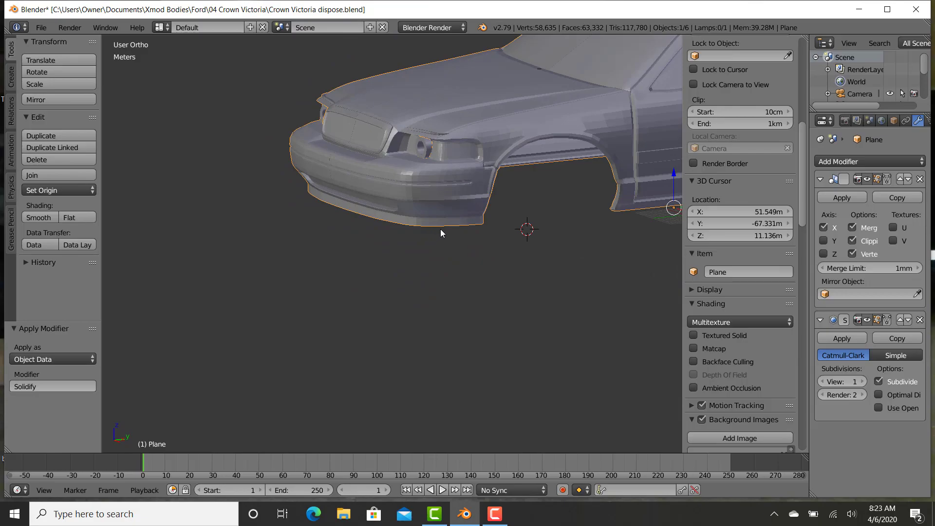
middle_drag(443, 228, 451, 291)
scroll(428, 340, up, 5)
scroll(451, 292, down, 3)
scroll(451, 292, down, 4)
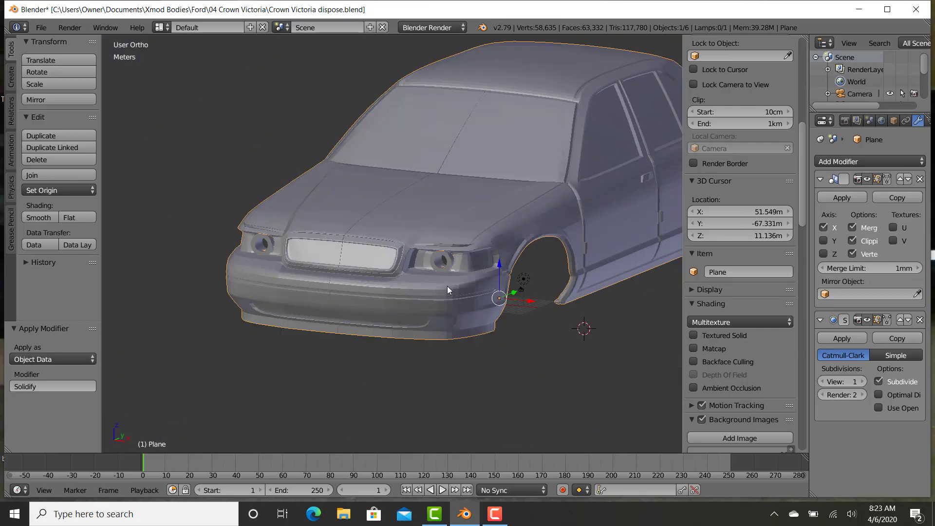
key(Tab)
key(Tab)
scroll(460, 295, up, 6)
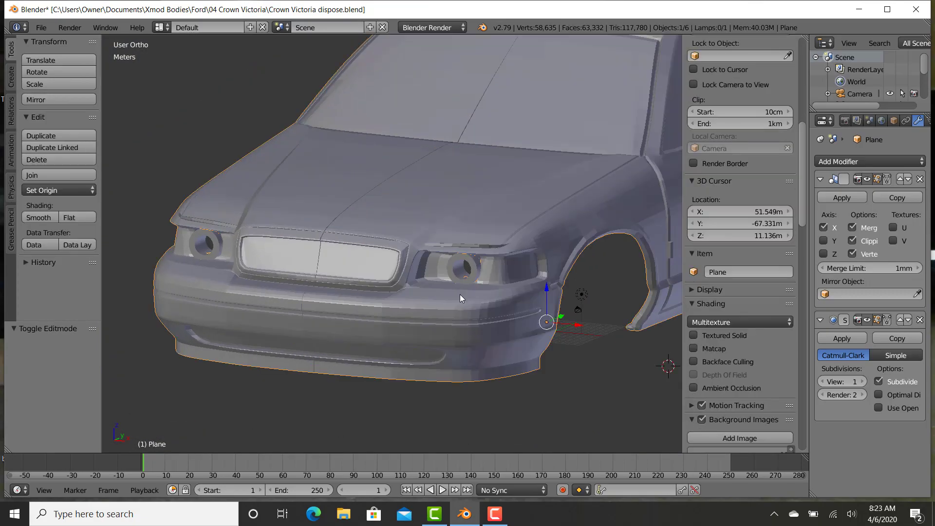
key(Tab)
key(Tab)
scroll(466, 298, down, 5)
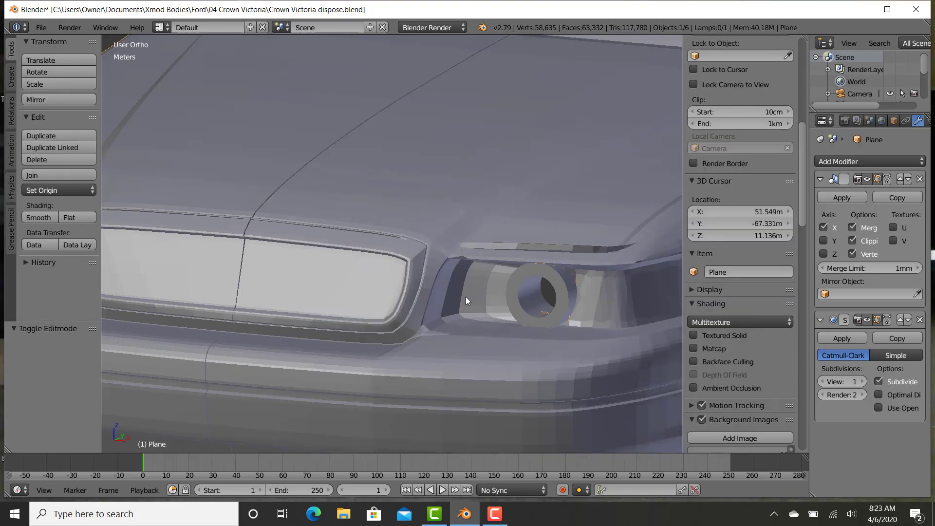
scroll(496, 308, down, 5)
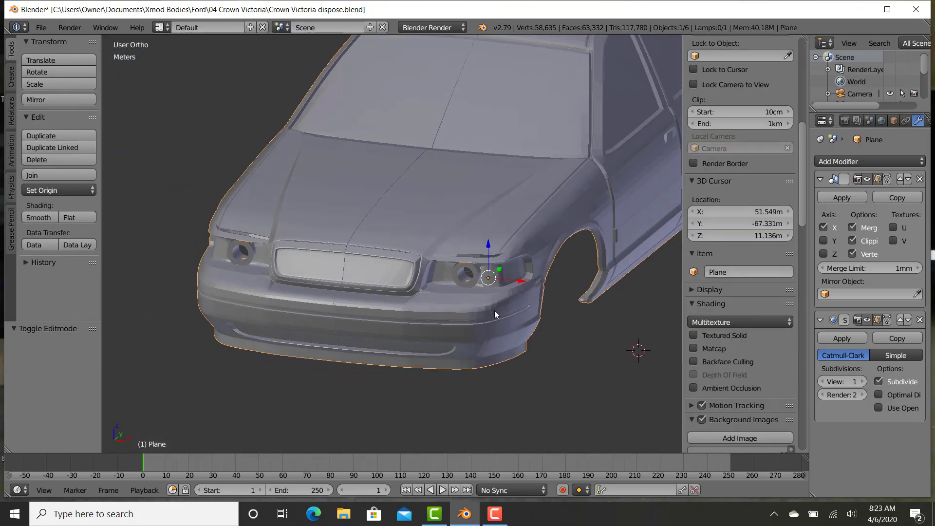
- Examine the mesh around the headlight recess and the front wheel arch, in both the edit cage and the subdivided surface
key(Tab)
scroll(453, 285, up, 7)
scroll(453, 286, up, 3)
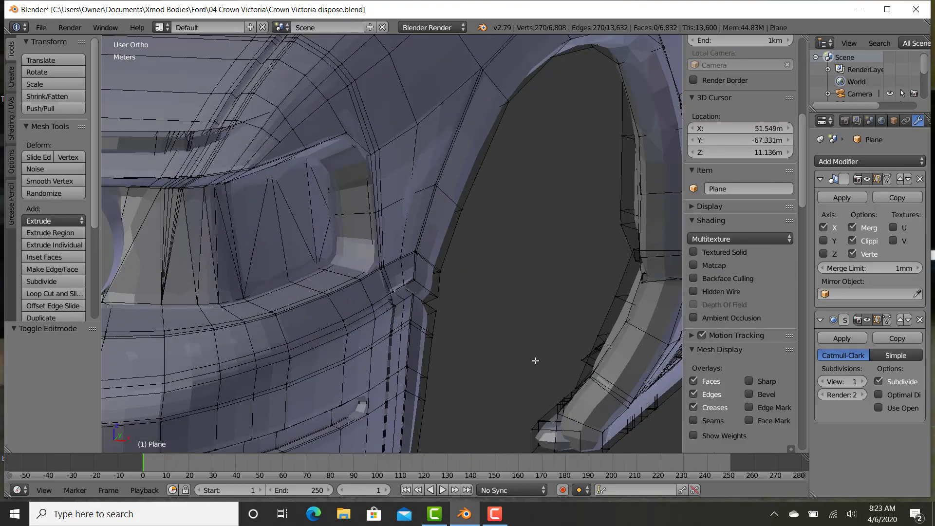
key(Tab)
scroll(606, 423, down, 5)
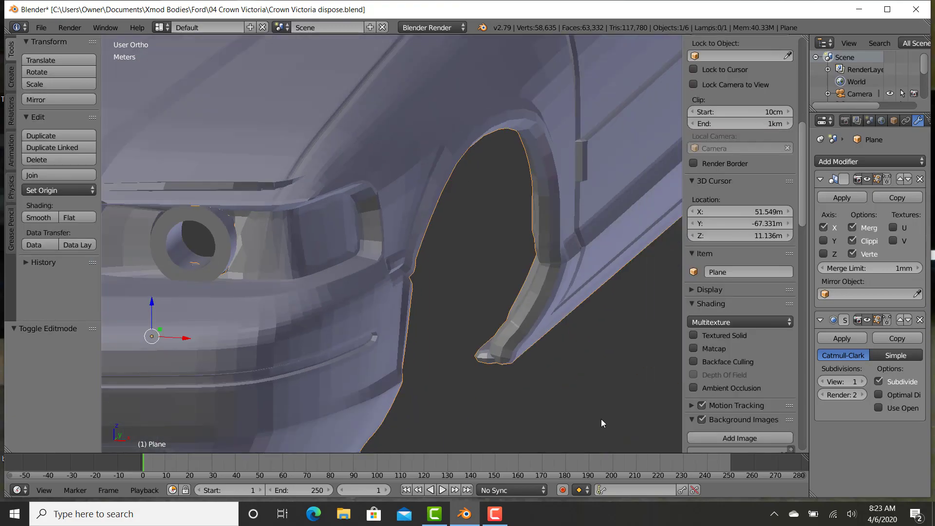
scroll(598, 417, down, 3)
middle_drag(448, 358, 539, 361)
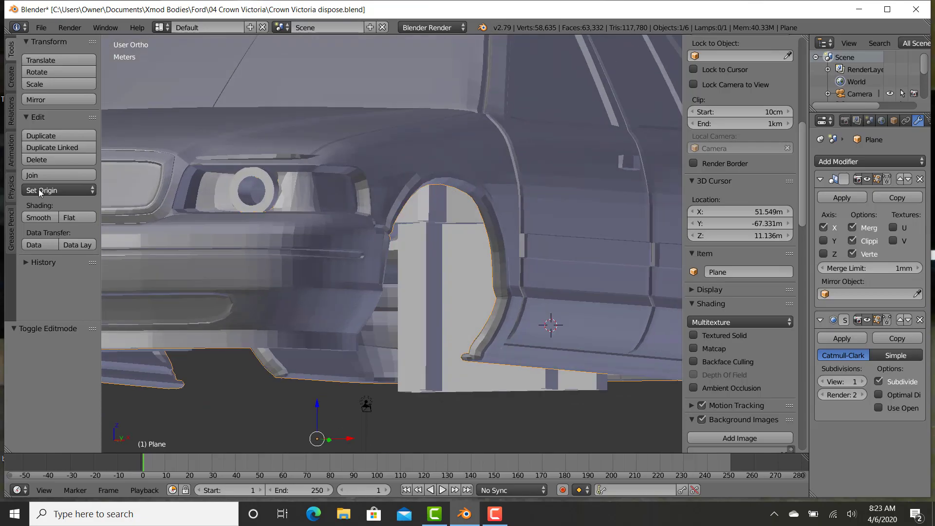
- Try smooth shading on the car body, then return it to flat shading
click(78, 218)
click(40, 219)
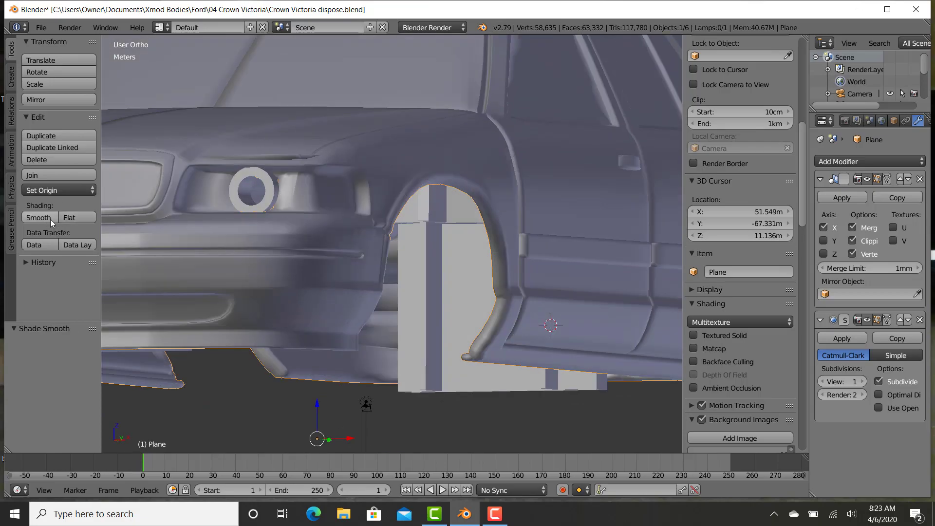
click(76, 217)
- Inspect the mesh thickness and edges where the front wheel arch meets the rocker panel
scroll(569, 387, up, 6)
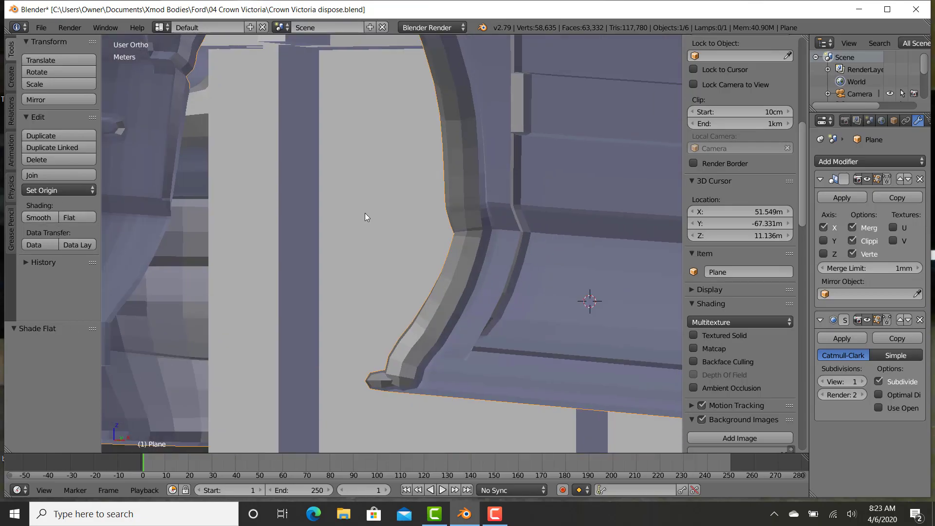
key(Tab)
scroll(413, 369, down, 4)
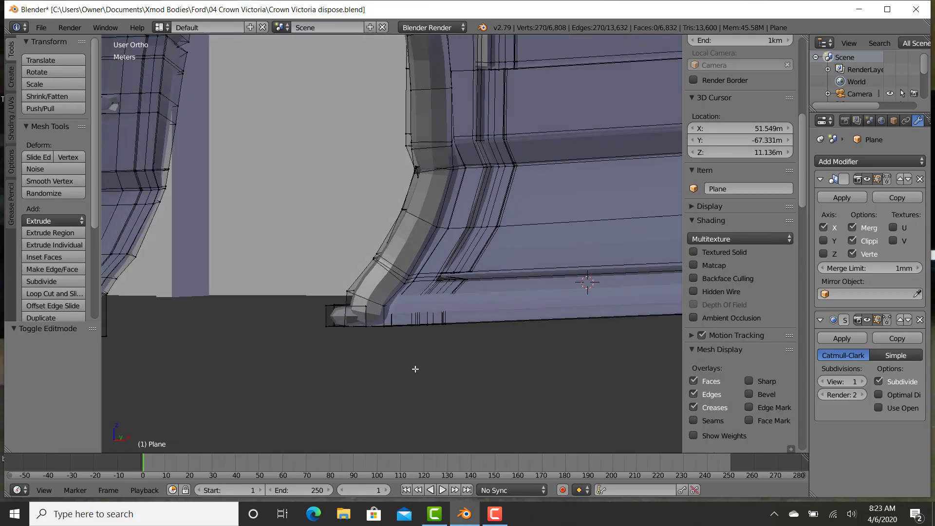
scroll(404, 374, up, 3)
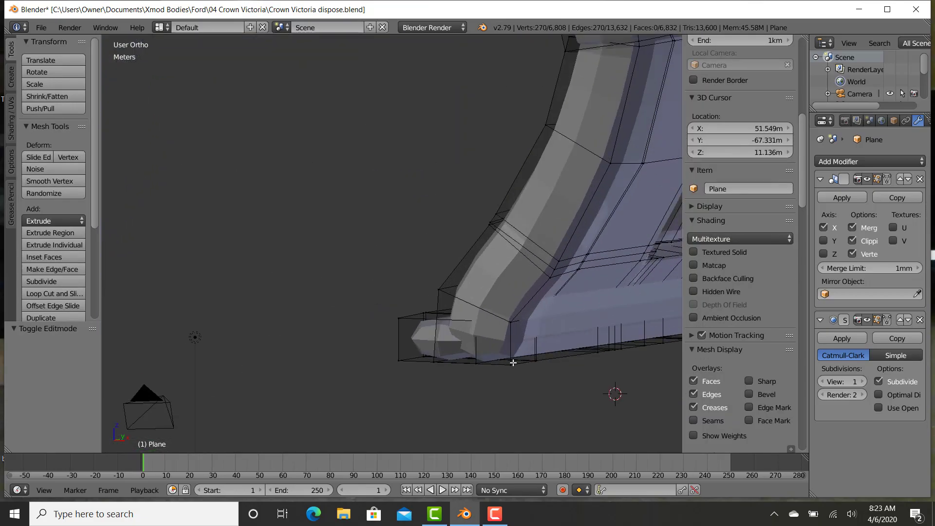
scroll(447, 303, down, 5)
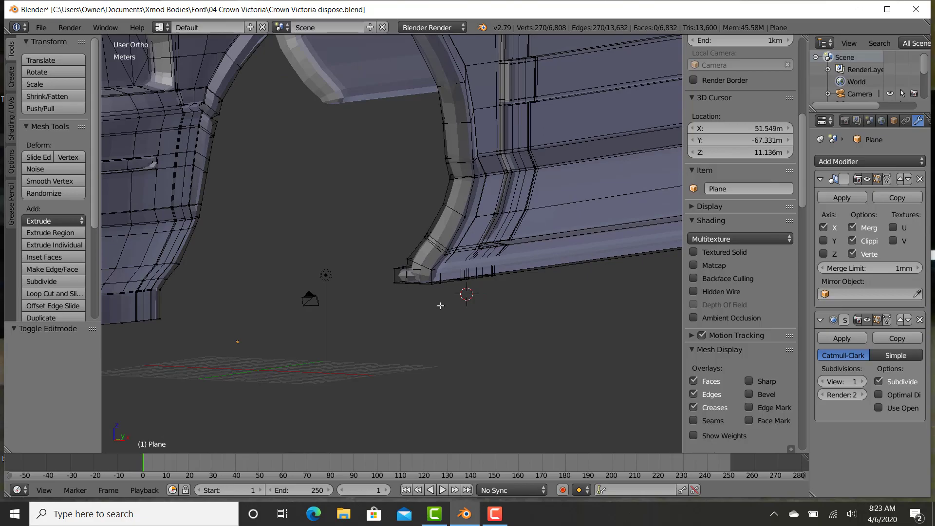
key(Tab)
scroll(445, 304, down, 7)
middle_drag(443, 303, 280, 273)
scroll(334, 329, up, 8)
- Insert a horizontal edge loop along the lower rocker panel and slide it close to the bottom edge
key(Tab)
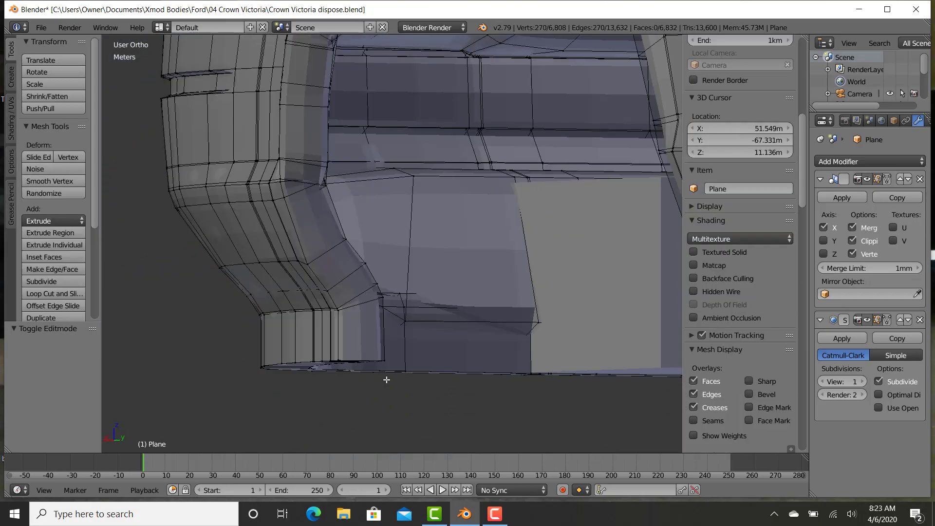
scroll(507, 353, down, 3)
shift+middle_drag(570, 340, 8, 306)
scroll(187, 302, up, 5)
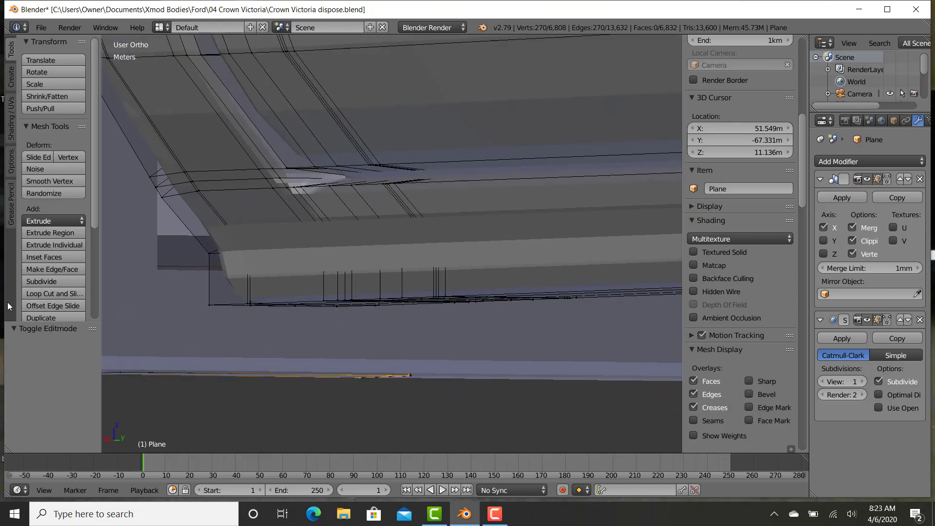
click(206, 288)
click(207, 310)
key(Tab)
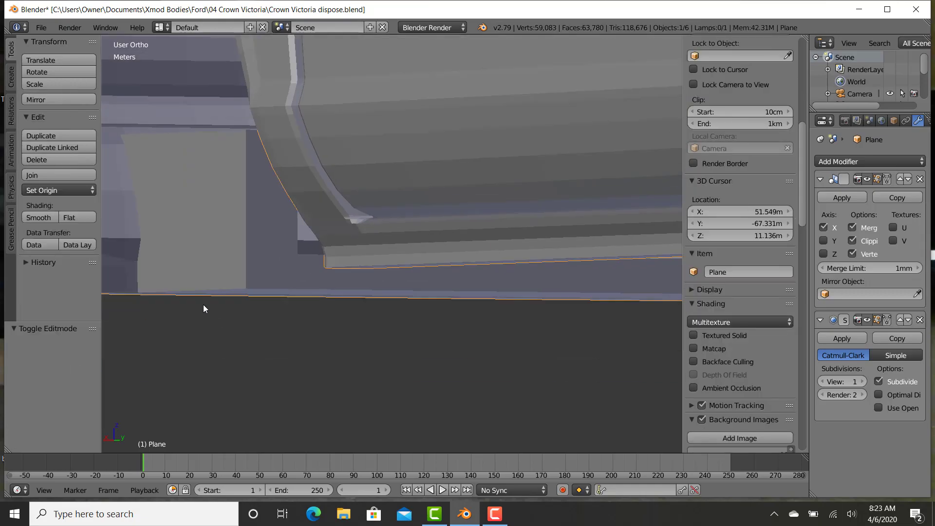
- Deselect everything in the mesh and select the protruding vertex above the headlight at the hood's front edge
scroll(203, 306, down, 8)
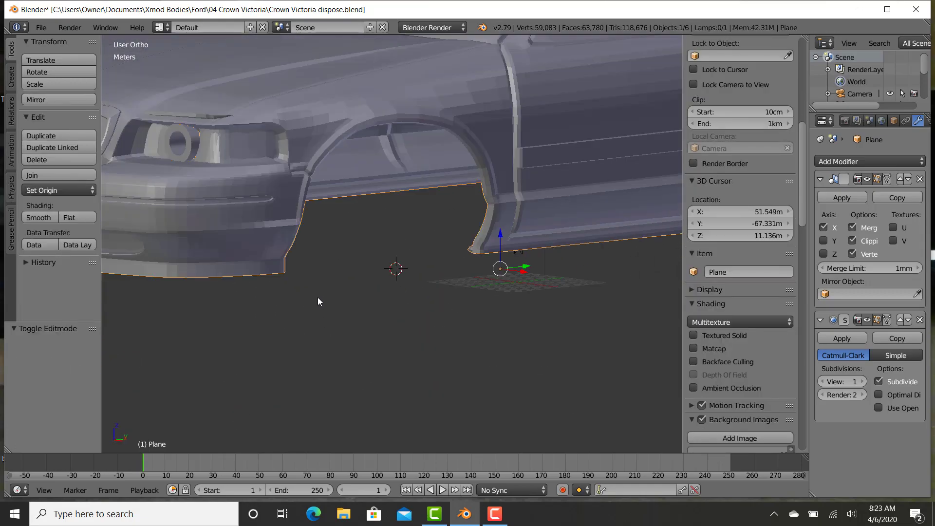
middle_drag(318, 296, 340, 297)
scroll(350, 300, up, 6)
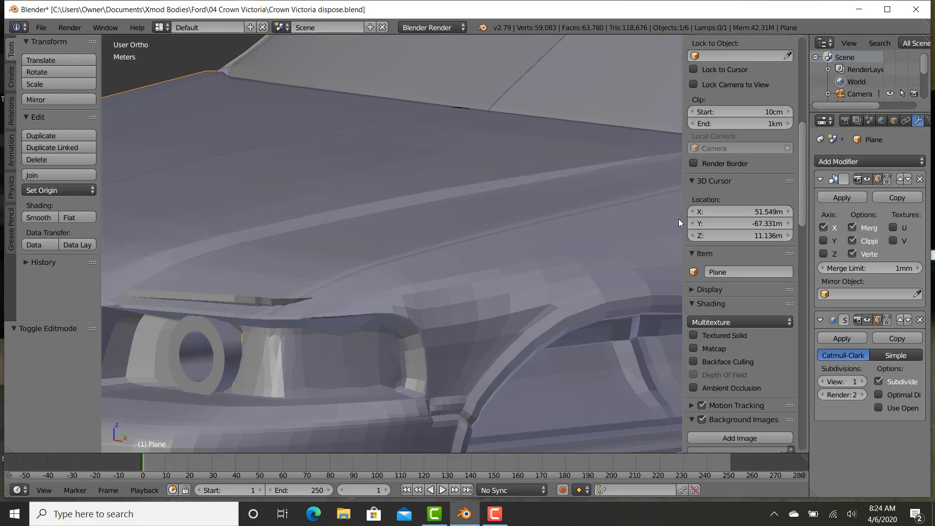
key(Tab)
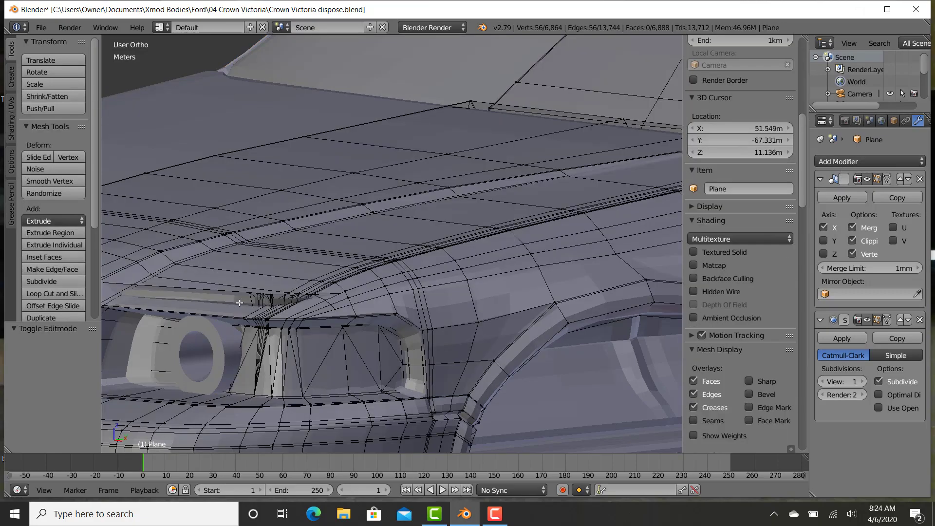
middle_drag(275, 343, 370, 253)
scroll(517, 287, up, 3)
key(a)
right_click(466, 238)
scroll(466, 241, down, 4)
scroll(185, 284, up, 3)
shift+middle_drag(186, 284, 751, 181)
shift+middle_drag(602, 233, 429, 283)
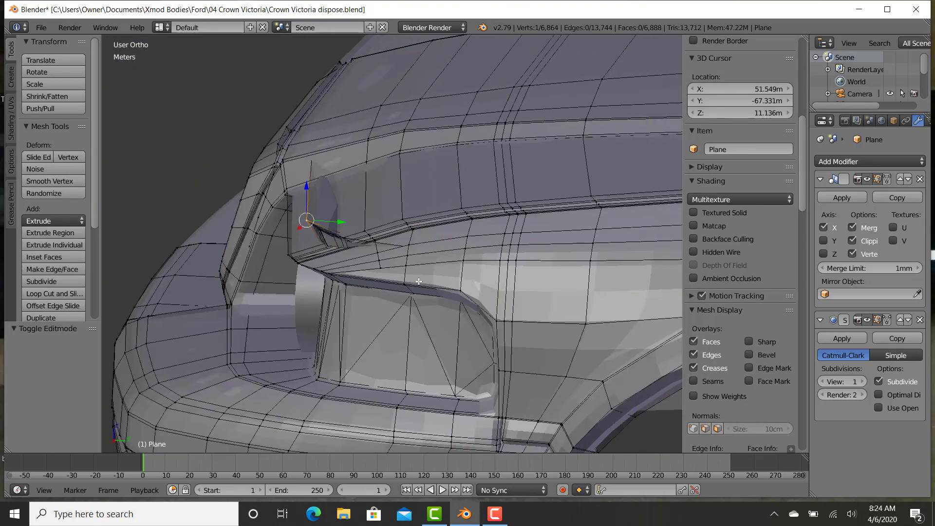
- Extend the selection along the shortest path of protruding vertices above the headlight, undoing the extra pick beyond them
scroll(407, 273, up, 3)
middle_drag(388, 260, 386, 253)
shift+middle_drag(260, 162, 305, 238)
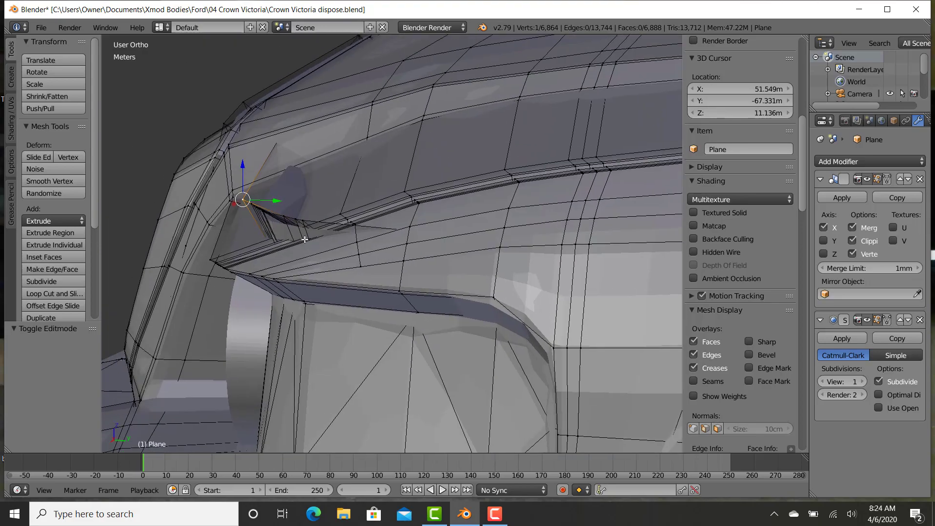
scroll(305, 238, up, 3)
ctrl+right_click(255, 208)
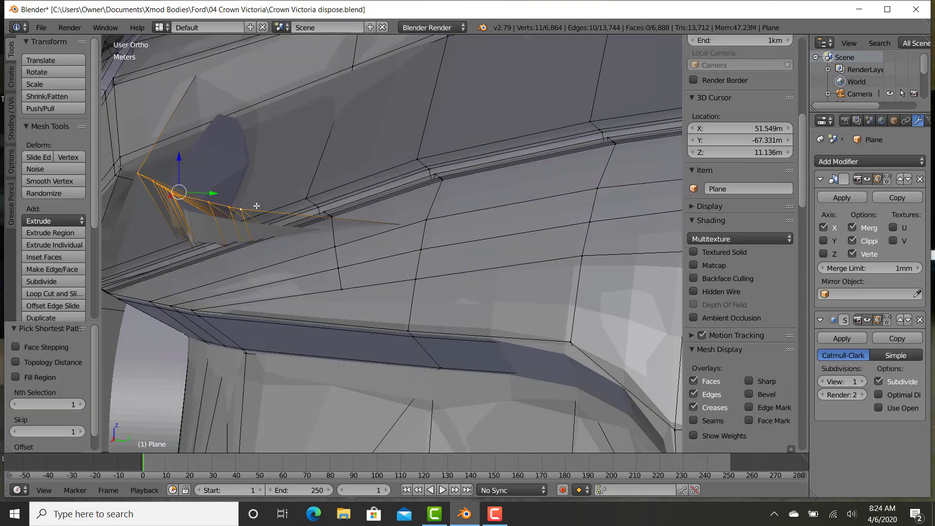
ctrl+right_click(339, 222)
key(ctrl+z)
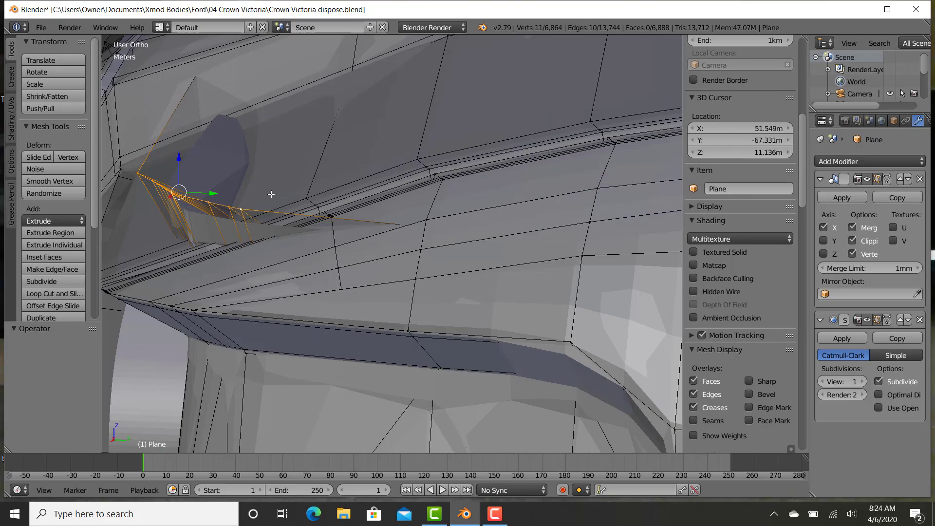
- In the right view, lower the selected vertices above the headlight and move them 98.5 cm along Y
key(KP_3)
scroll(363, 182, down, 3)
shift+middle_drag(365, 181, 260, 223)
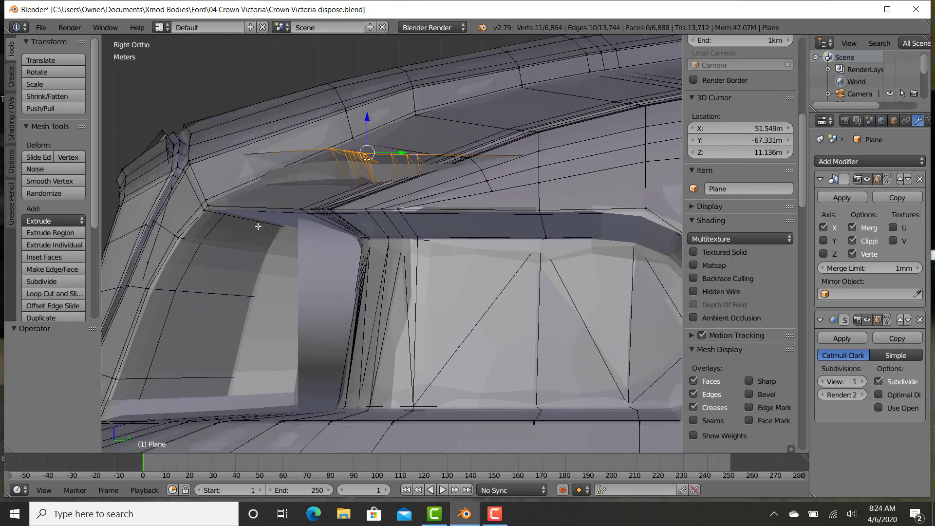
scroll(354, 166, up, 2)
shift+middle_drag(343, 90, 345, 145)
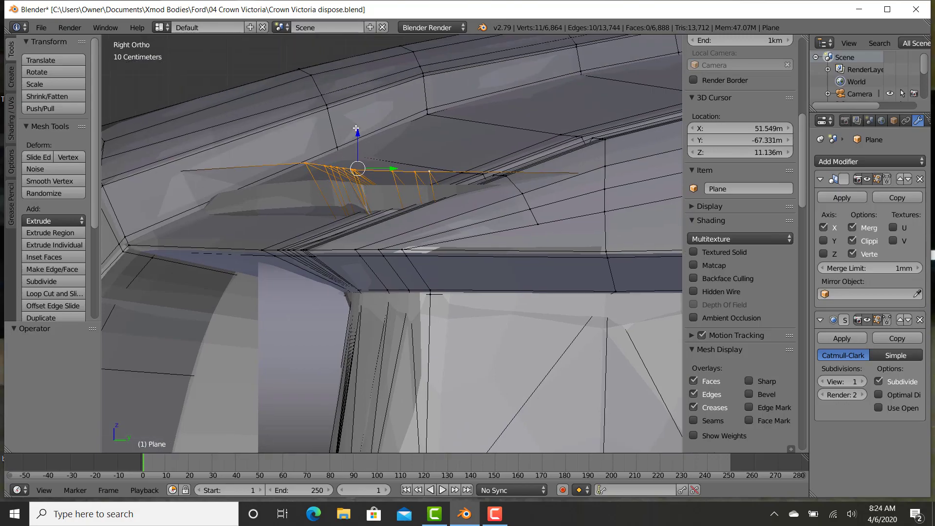
drag(356, 128, 366, 160)
drag(395, 199, 459, 208)
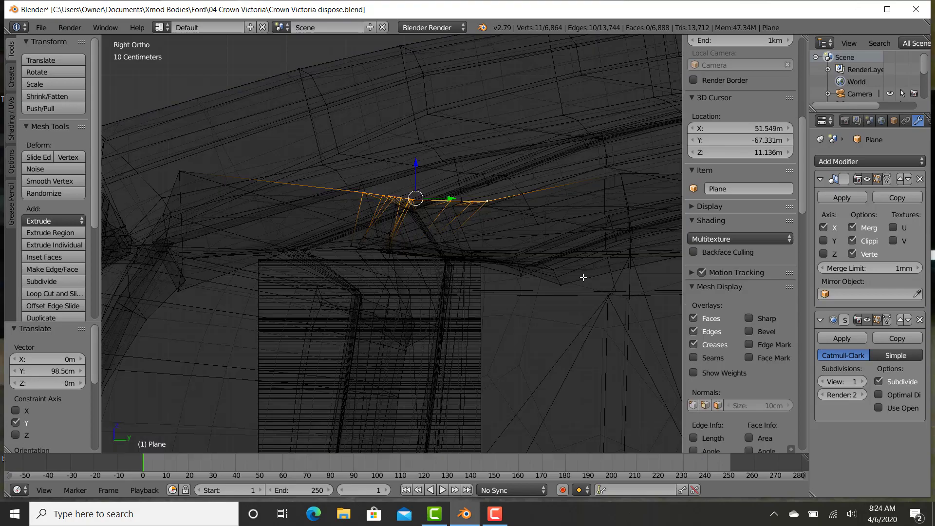
- Flatten the selected vertices by scaling them to 0.115 along Z, then lower them beneath the hood surface
key(z)
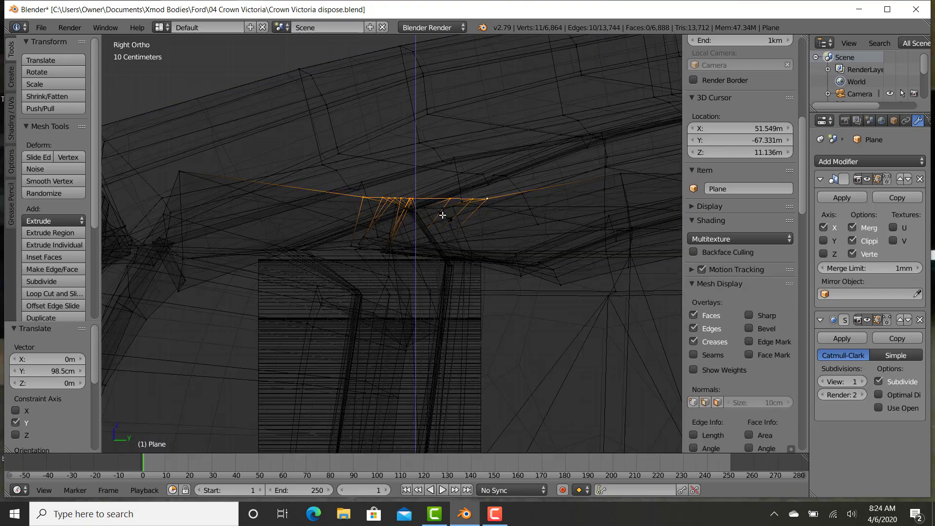
click(436, 211)
key(z)
drag(416, 163, 419, 171)
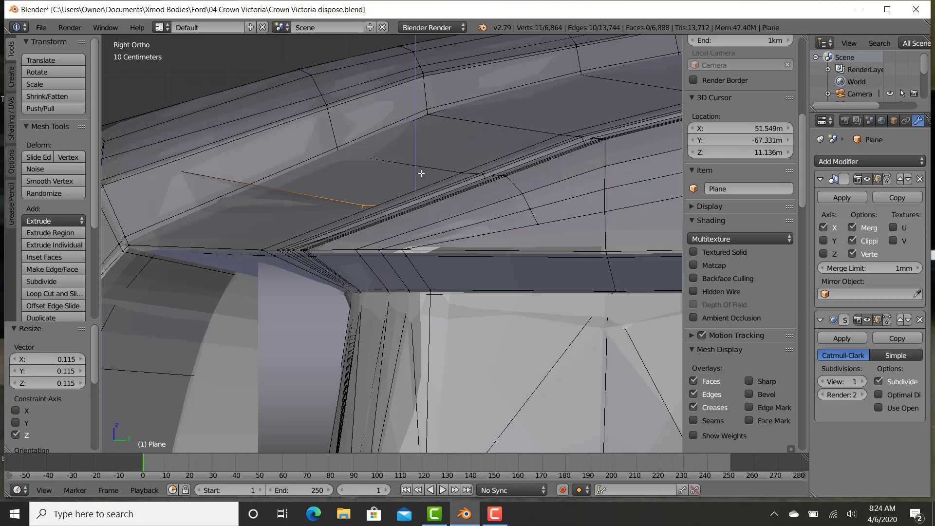
- Rotate the selected vertices above the headlight by -3.91° in the right view
key(z)
key(r)
click(549, 266)
key(z)
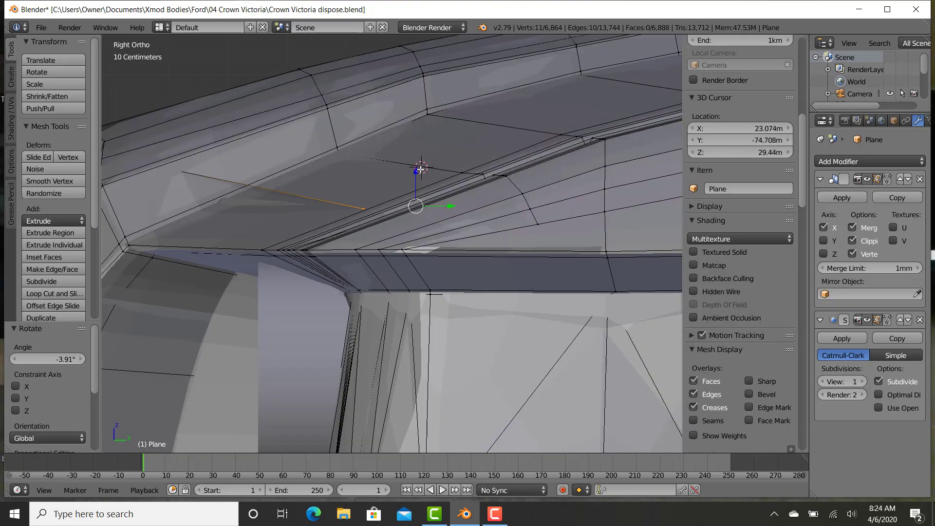
- Move the selected vertices -9.1 cm along Z, then move the single vertex in front of them -65.4 cm along Z
drag(417, 173, 417, 175)
key(z)
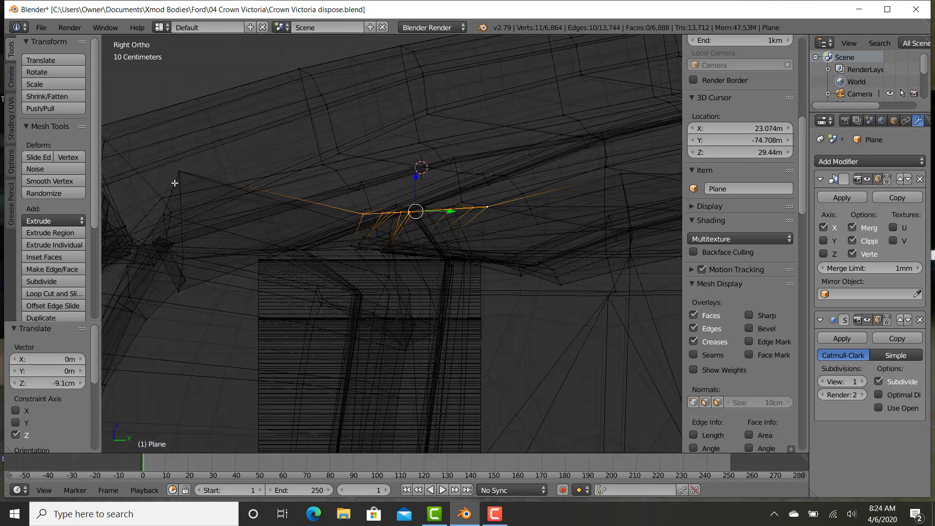
right_click(180, 175)
key(z)
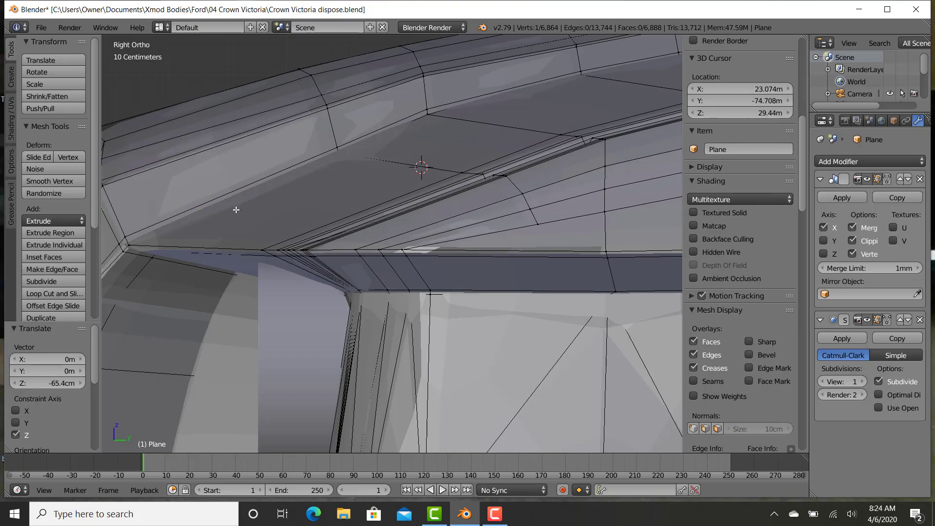
- Examine the corrected hood edge above the headlight, the grille and the front wheel arch in the subdivided body
key(Tab)
scroll(256, 261, down, 8)
middle_drag(256, 262, 481, 264)
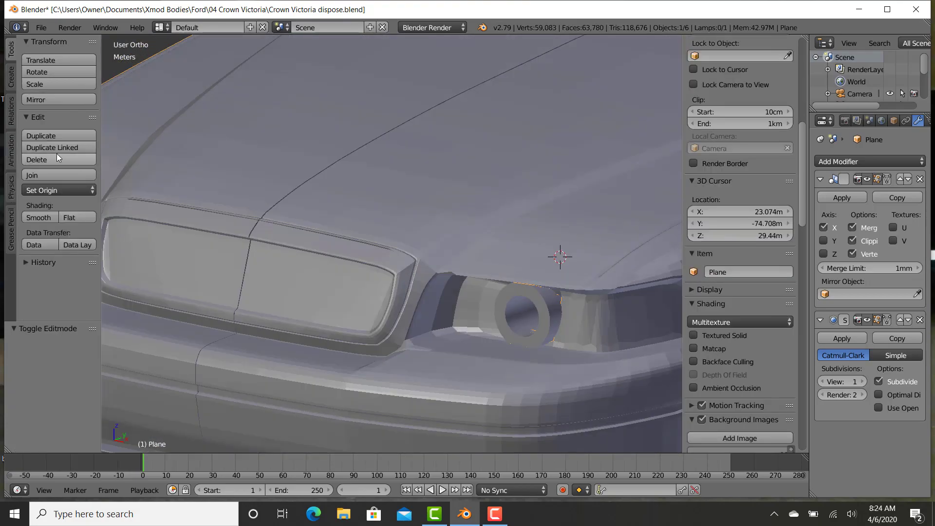
scroll(153, 194, down, 2)
middle_drag(129, 184, 162, 189)
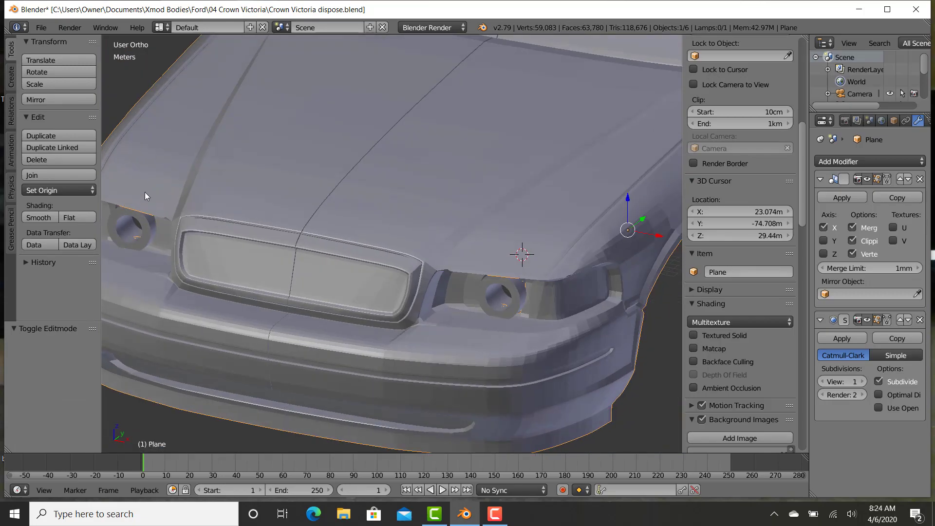
shift+middle_drag(518, 244, 339, 222)
scroll(430, 302, up, 3)
key(Tab)
mouse_move(431, 303)
middle_down()
mouse_move(499, 280)
mouse_move(440, 291)
middle_up()
key(Tab)
scroll(436, 290, down, 5)
middle_drag(513, 276, 485, 289)
shift+middle_drag(435, 283, 368, 229)
shift+middle_drag(496, 290, 359, 244)
scroll(359, 244, up, 1)
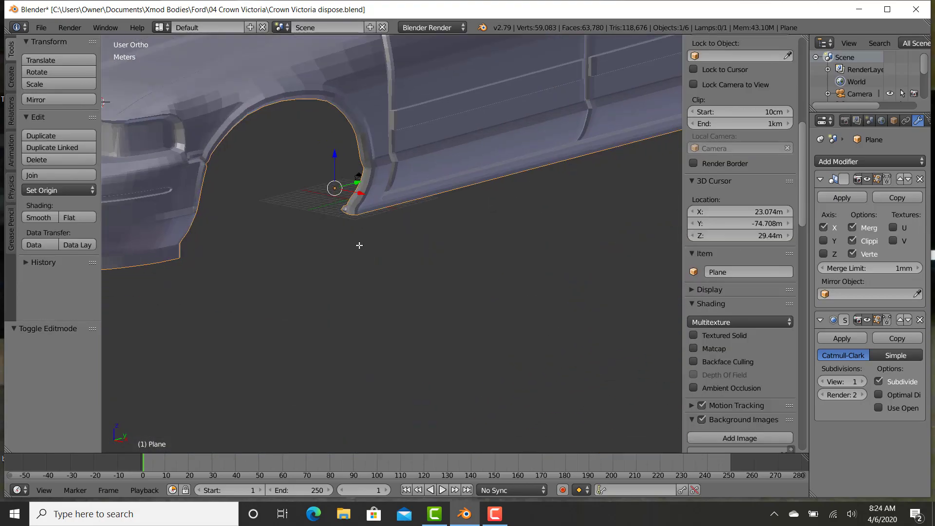
- Add two edge loops to the rocker panel's front end behind the front wheel arch, one near its lower edge and one near its upper edge
key(Tab)
scroll(328, 206, up, 7)
shift+middle_drag(312, 183, 377, 275)
scroll(375, 273, up, 3)
shift+middle_drag(275, 222, 443, 282)
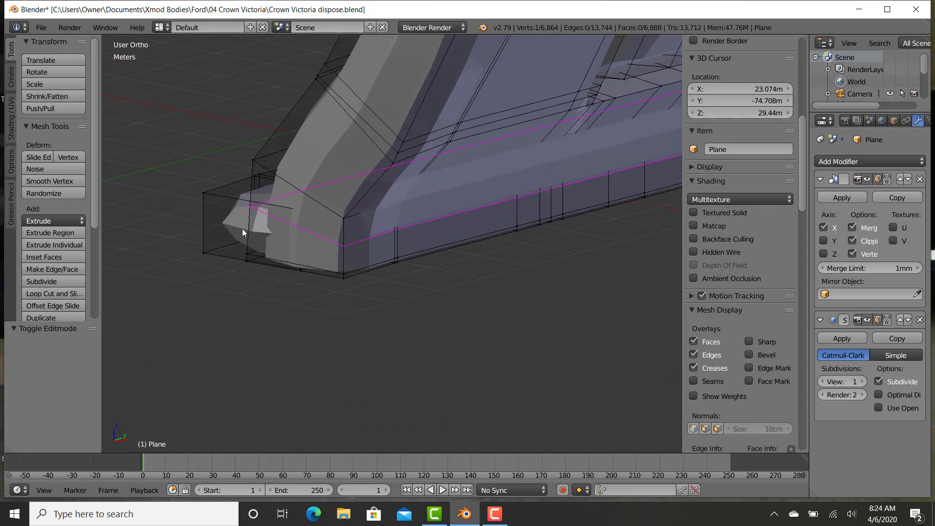
click(203, 215)
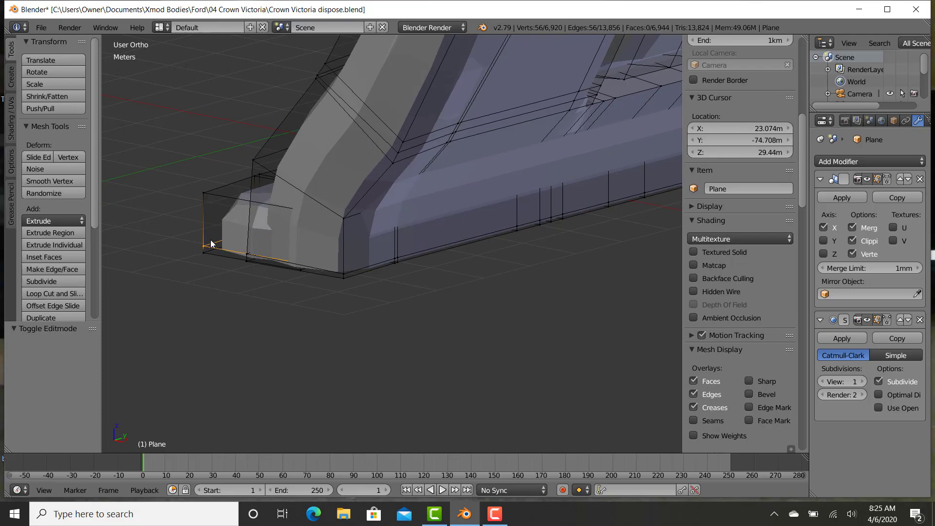
click(211, 245)
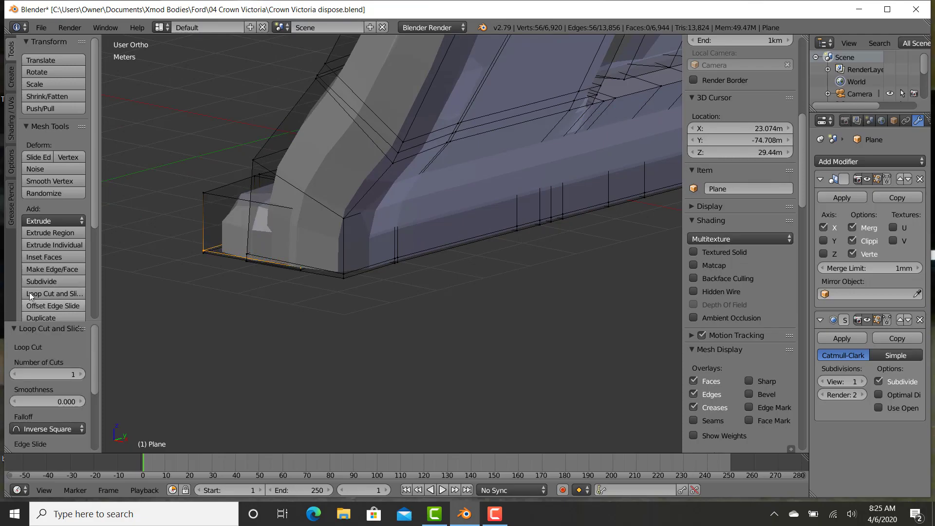
click(212, 227)
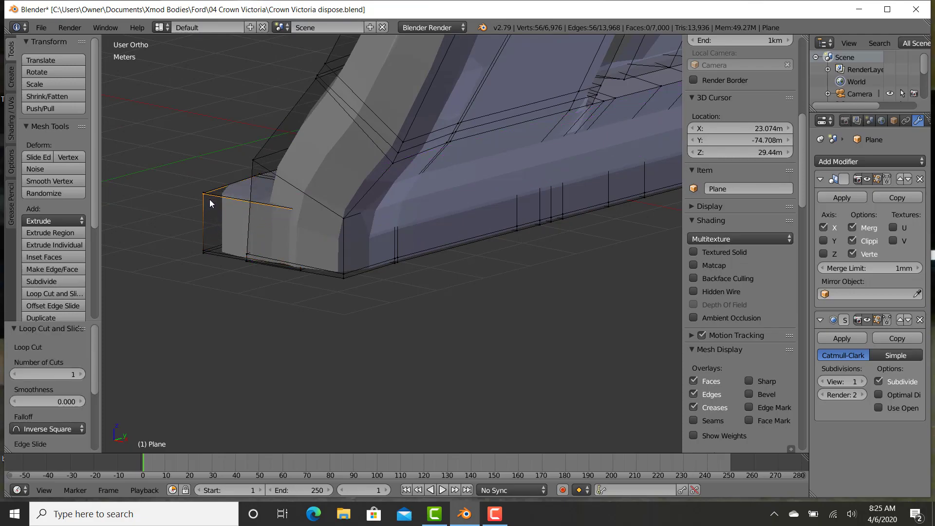
key(Tab)
scroll(300, 282, down, 10)
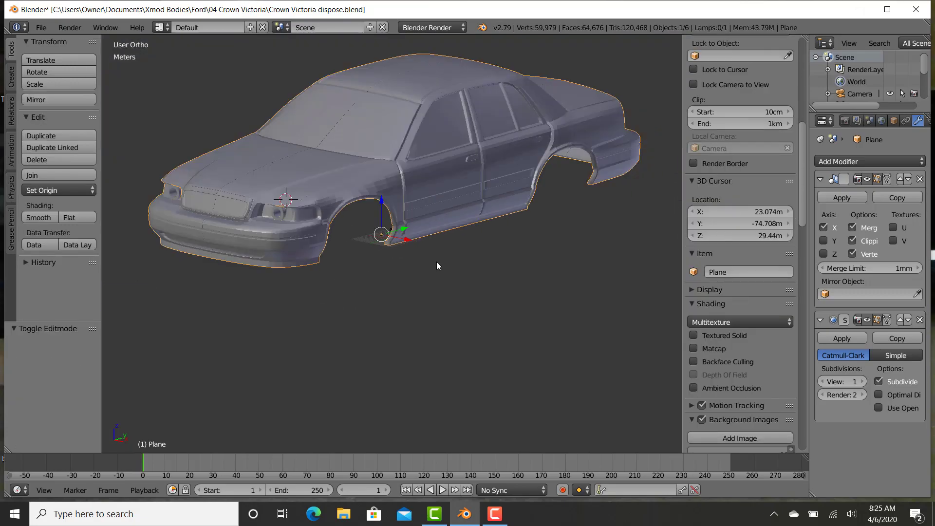
- Select the inner edge path of the front wheel arch and scale it to 1.028 in the right view
middle_drag(456, 267, 403, 250)
scroll(403, 250, up, 4)
key(Tab)
scroll(432, 302, up, 4)
shift+middle_drag(472, 133, 305, 204)
scroll(369, 200, up, 5)
right_click(398, 214)
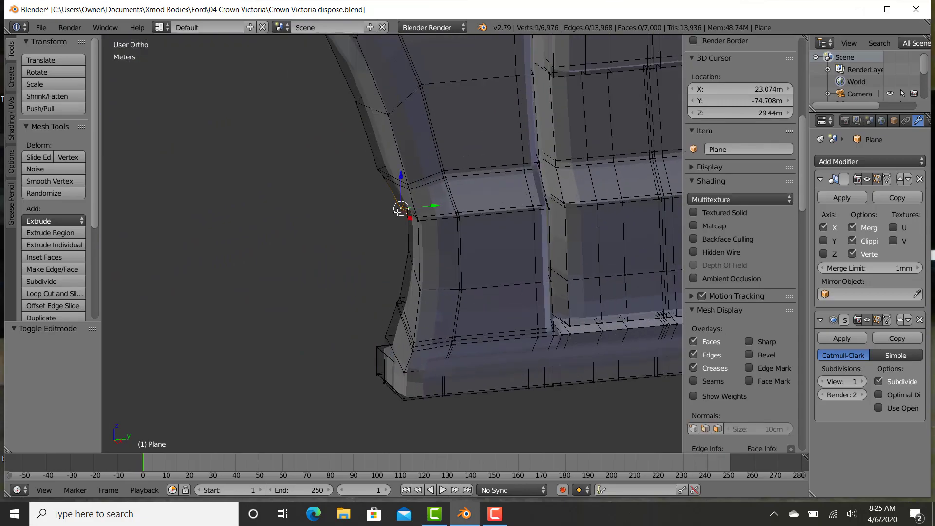
key(KP_3)
scroll(399, 195, down, 4)
scroll(319, 230, up, 4)
ctrl+right_click(222, 267)
scroll(554, 263, down, 4)
shift+middle_drag(555, 263, 419, 313)
scroll(418, 312, up, 2)
key(s)
click(432, 325)
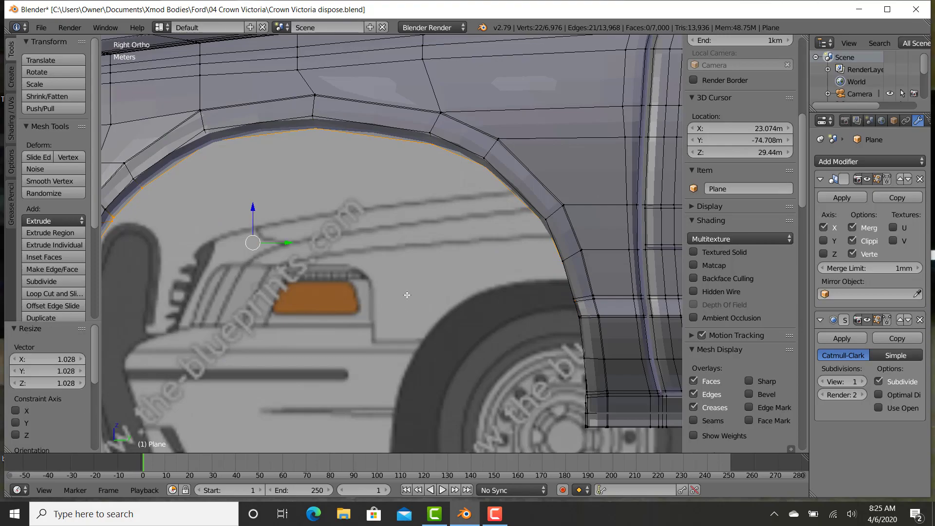
- Raise the front wheel arch's inner edge along Z, then move it -38.5 cm along Y to line up with the arch
shift+middle_drag(253, 217, 387, 210)
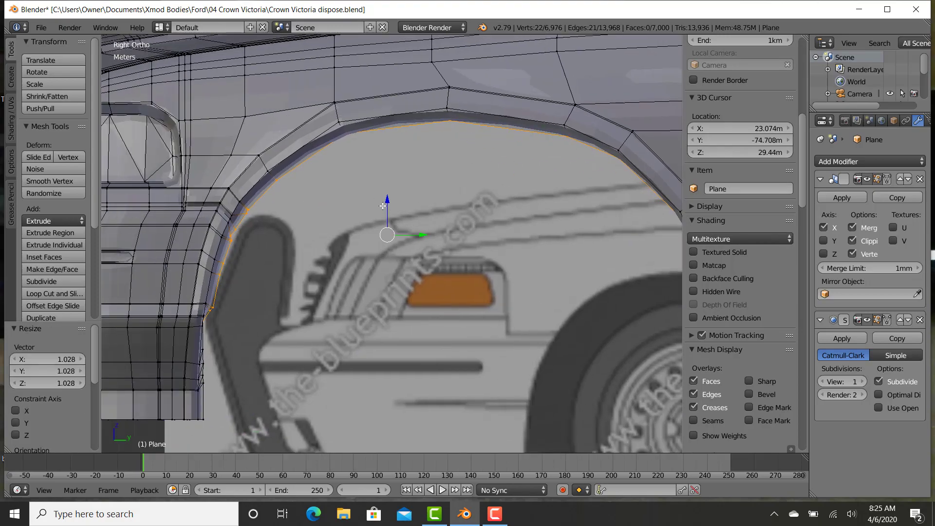
key(g)
key(z)
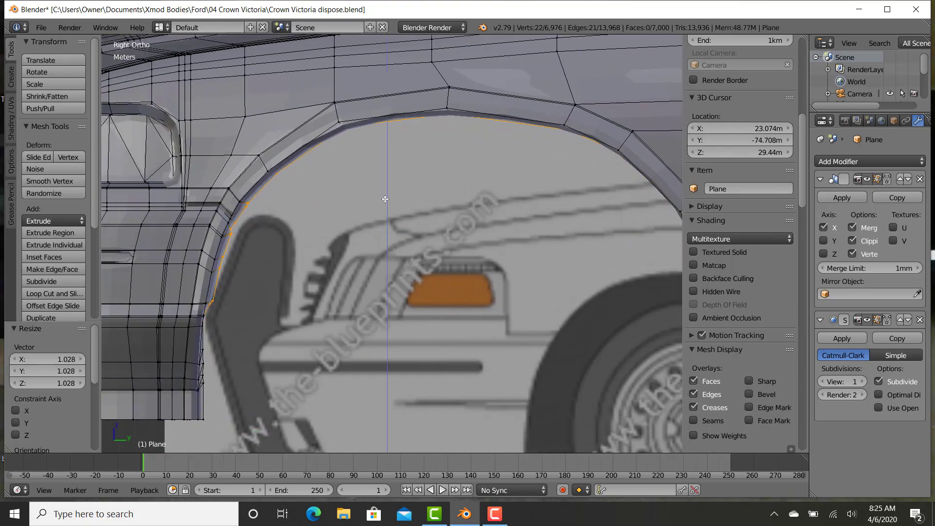
drag(423, 227, 421, 224)
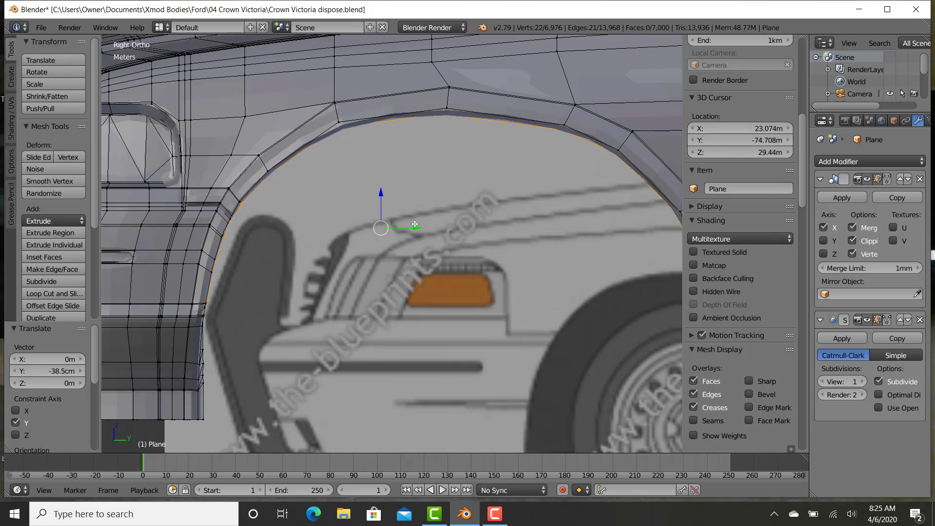
scroll(415, 226, down, 2)
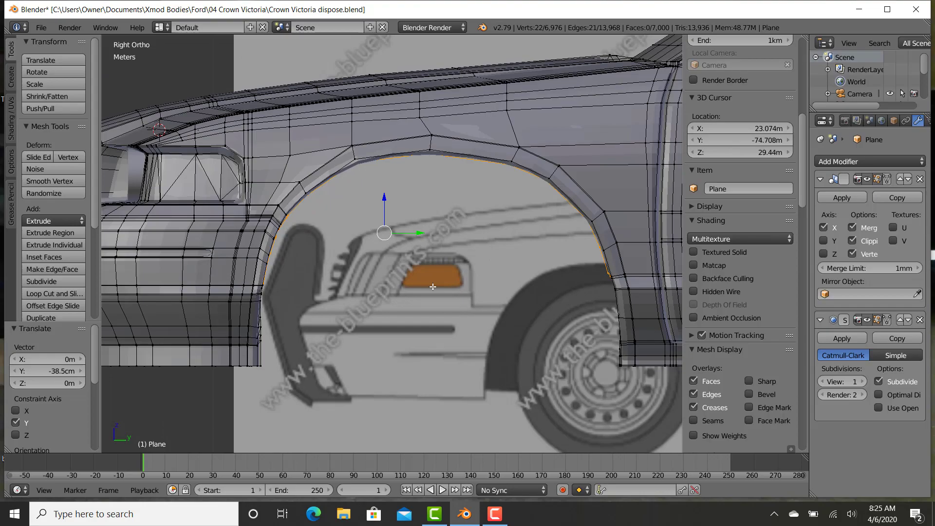
- Select the inner edge path of the rear wheel arch and scale it to 1.051
key(Tab)
scroll(432, 287, down, 6)
shift+middle_drag(594, 289, 237, 267)
scroll(441, 312, up, 6)
scroll(441, 315, up, 5)
key(Tab)
right_click(230, 184)
scroll(235, 188, down, 6)
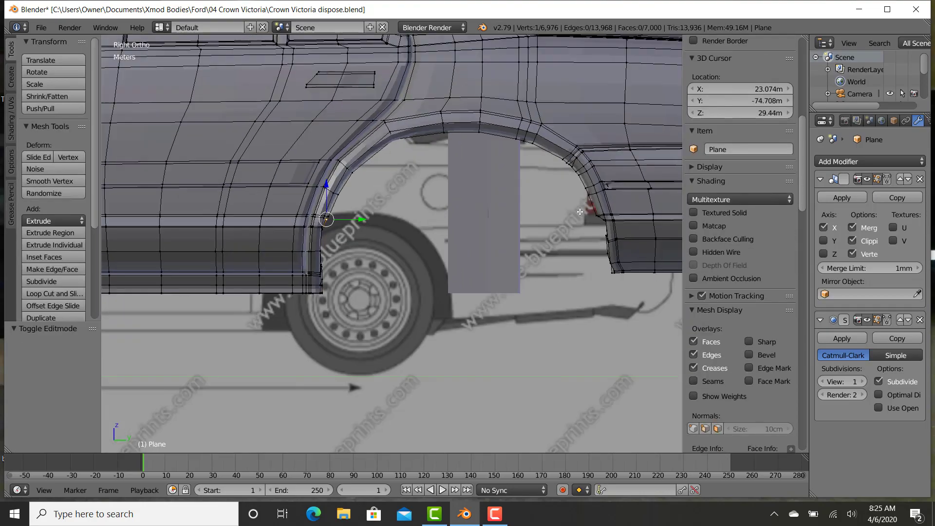
shift+middle_drag(622, 236, 441, 277)
scroll(440, 277, up, 4)
ctrl+right_click(439, 280)
scroll(376, 295, up, 4)
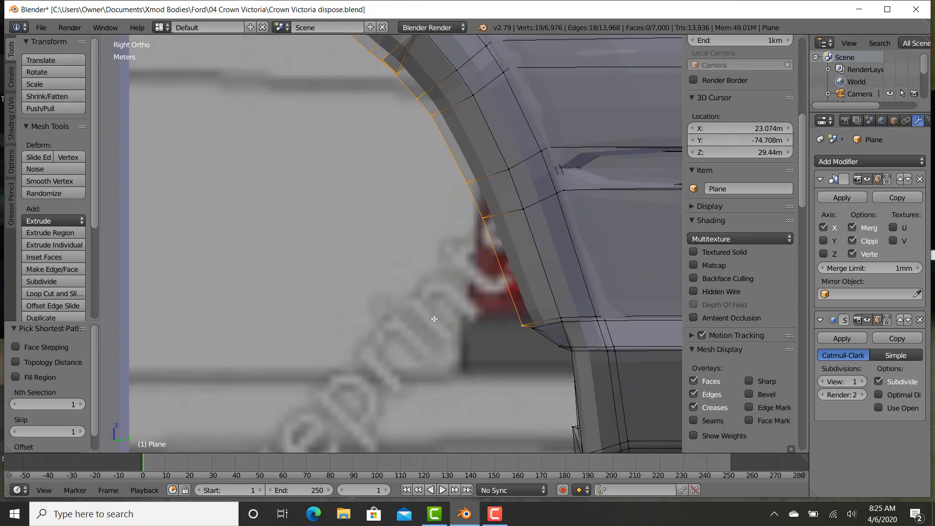
scroll(544, 369, down, 5)
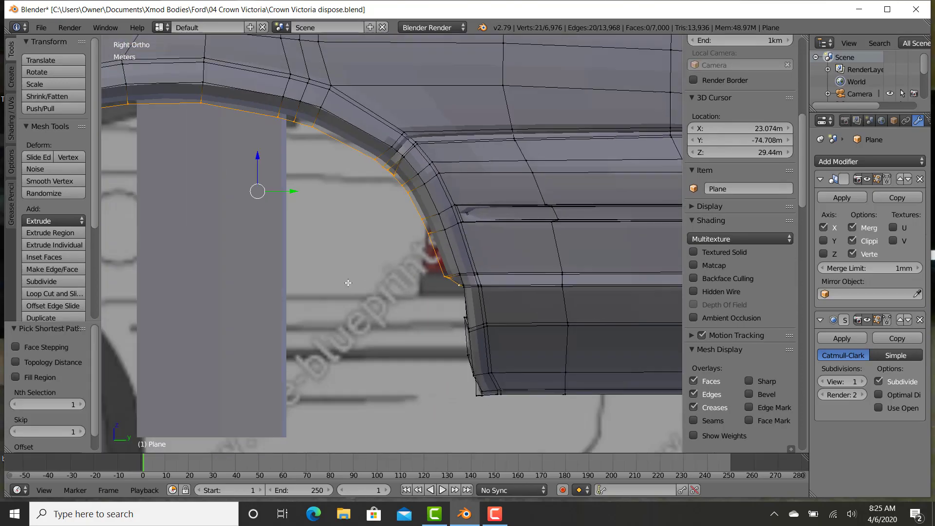
click(545, 375)
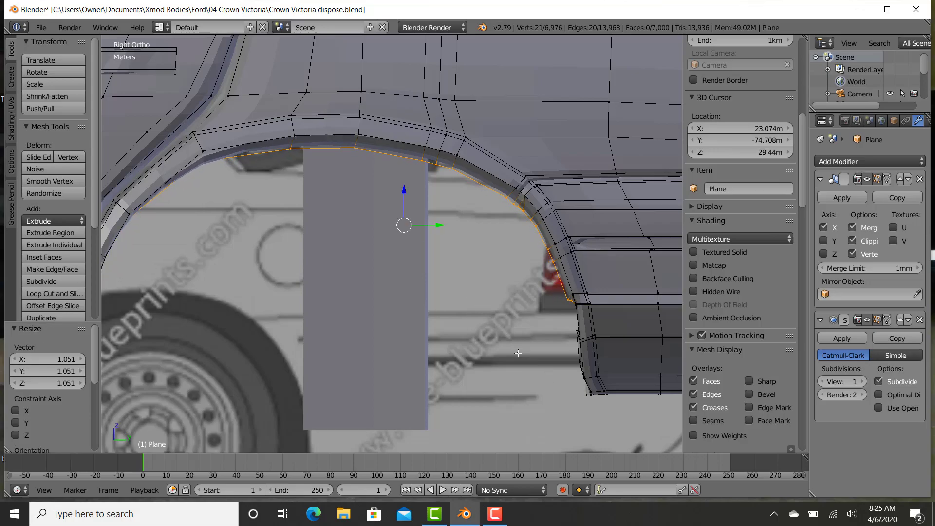
- Raise the rear wheel arch's inner edge along Z to follow the arch outline
shift+middle_drag(391, 222, 454, 216)
drag(466, 185, 466, 179)
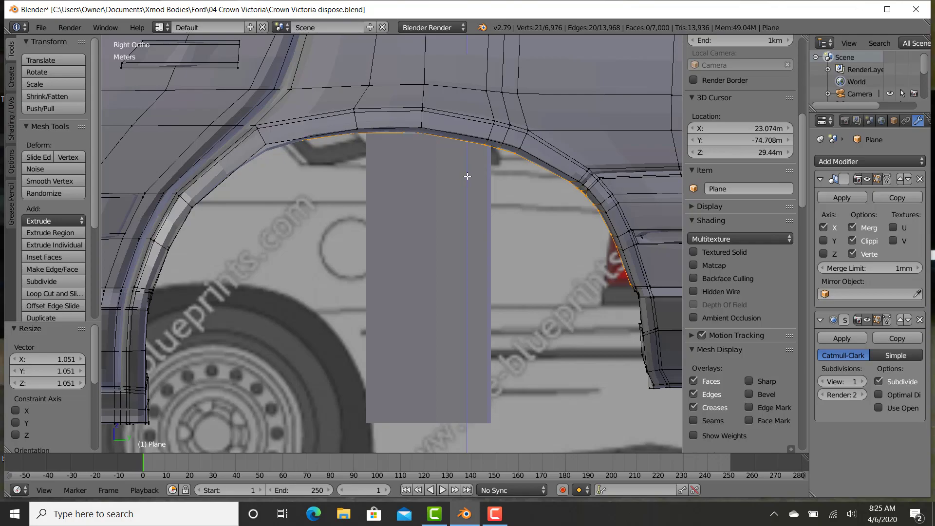
key(Tab)
scroll(610, 340, down, 8)
- Move the stray vertex inside the headlight ring -21.6 cm along Z
middle_drag(610, 340, 572, 350)
scroll(239, 384, up, 4)
scroll(413, 306, up, 2)
scroll(413, 306, up, 3)
key(Tab)
scroll(388, 356, up, 4)
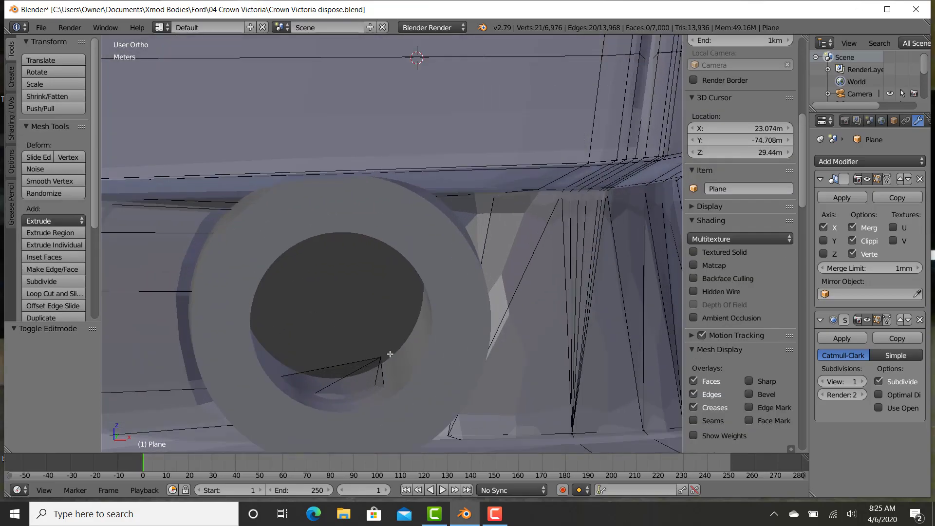
key(z)
right_click(401, 275)
key(z)
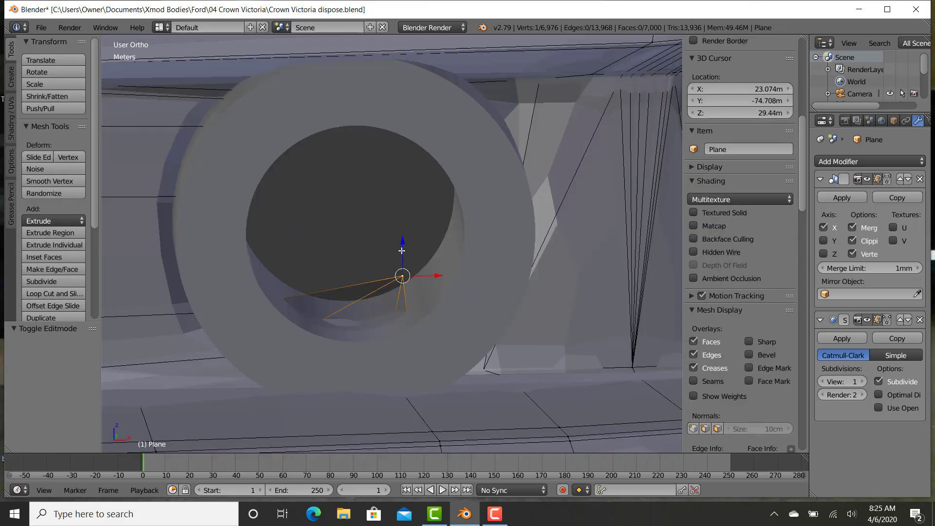
drag(401, 244, 401, 260)
- Examine the headlight ring, the front and rear bumpers and the overall body for remaining artefacts
key(KP_1)
scroll(322, 180, down, 10)
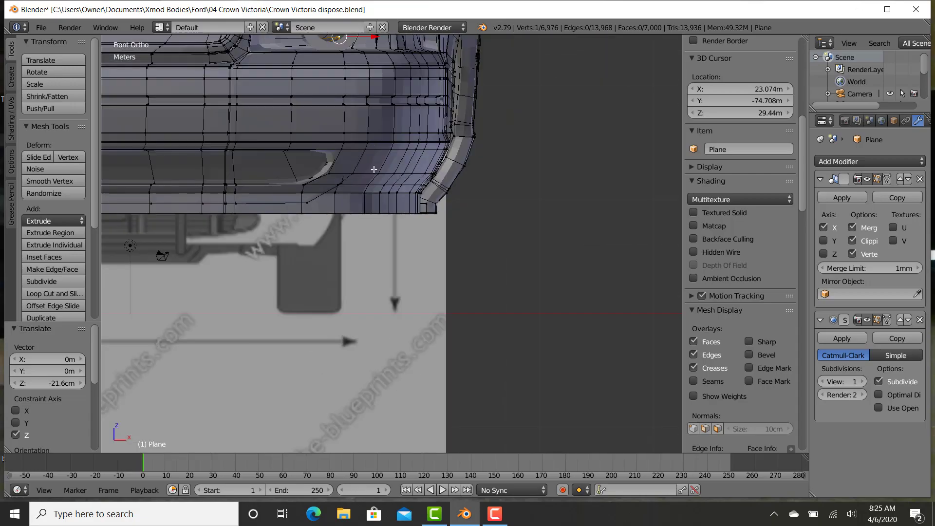
shift+middle_drag(373, 177, 404, 314)
scroll(379, 281, up, 4)
scroll(380, 281, up, 3)
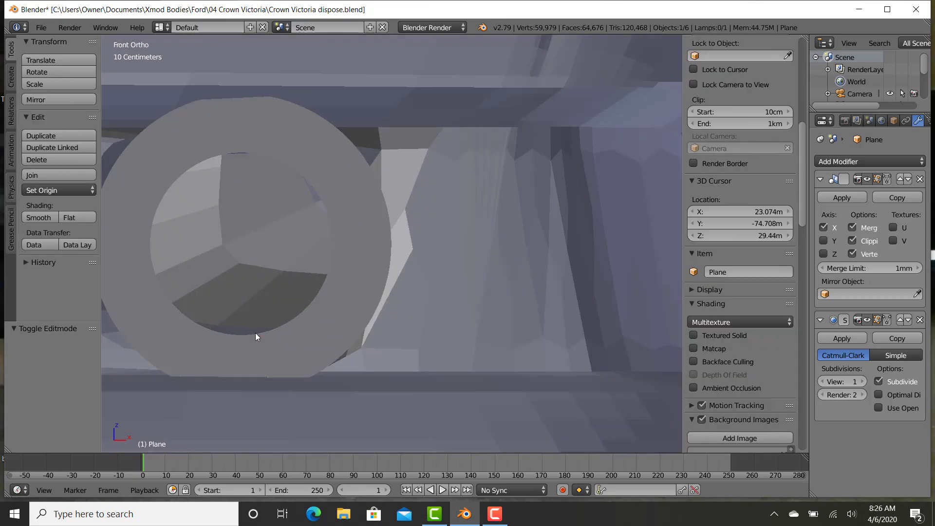
scroll(255, 331, down, 7)
middle_drag(414, 260, 524, 37)
scroll(449, 235, down, 3)
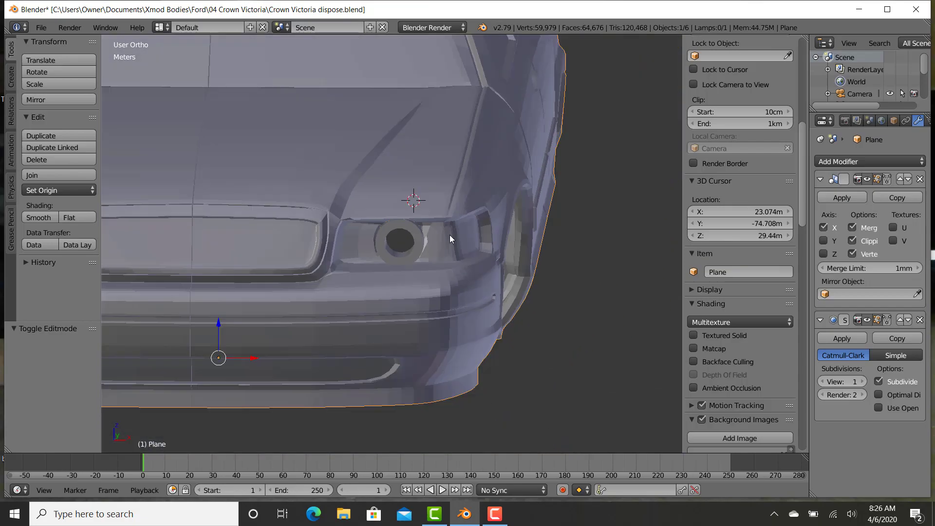
middle_drag(449, 235, 446, 239)
scroll(539, 247, up, 1)
middle_drag(539, 248, 409, 286)
key(Tab)
key(Tab)
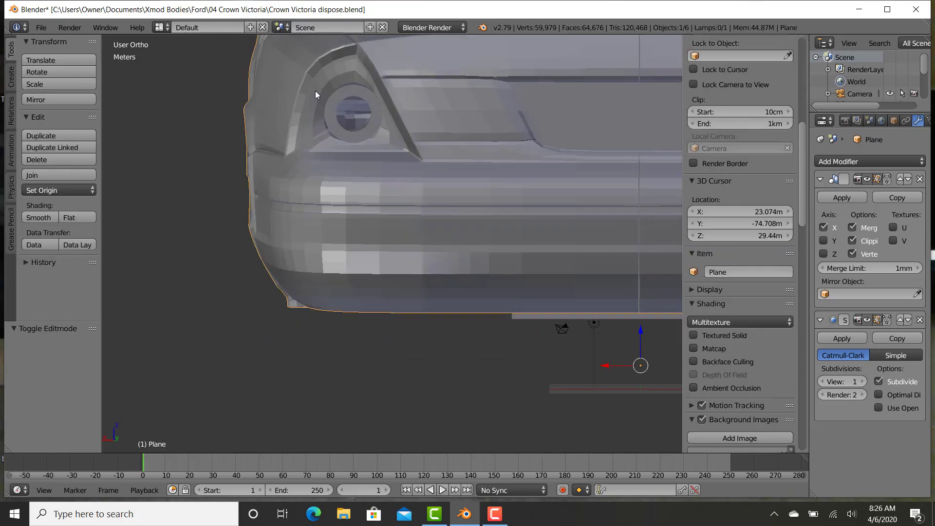
scroll(263, 291, down, 6)
middle_drag(261, 276, 513, 301)
scroll(302, 294, up, 3)
- Save the blend file, then export the body as Crown Victoria dispose.stl with modifiers applied
click(41, 28)
click(43, 120)
click(41, 27)
mouse_move(75, 276)
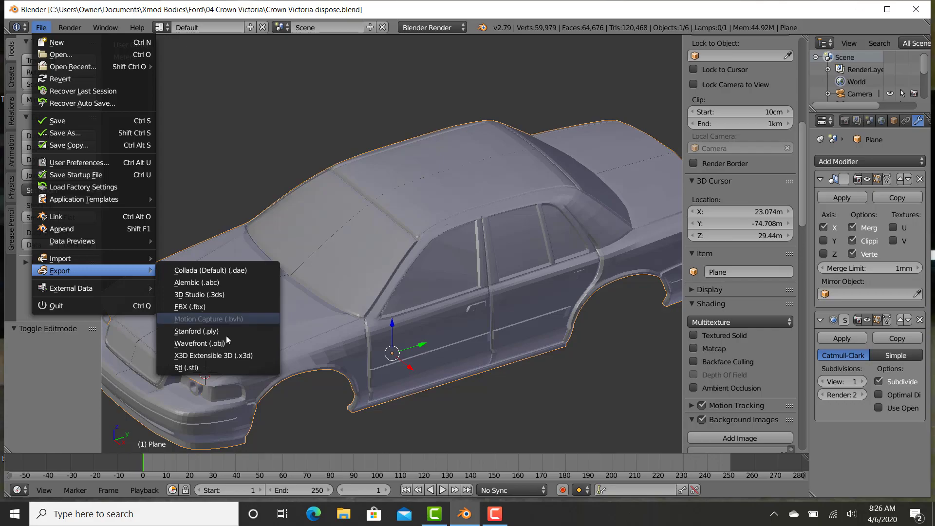
click(203, 370)
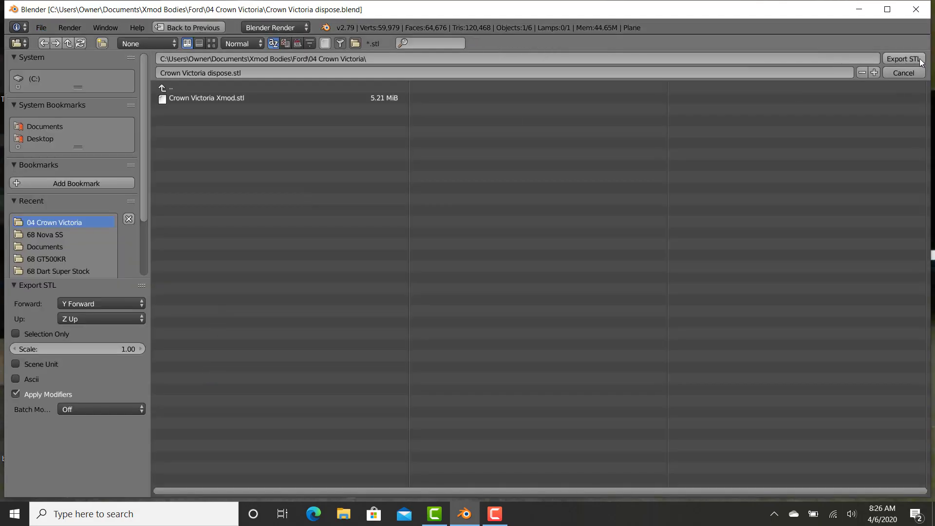
- Switch to Repetier-Host and load Crown Victoria dispose from the Xmod Bodies > Ford > 04 Crown Victoria folder
click(859, 10)
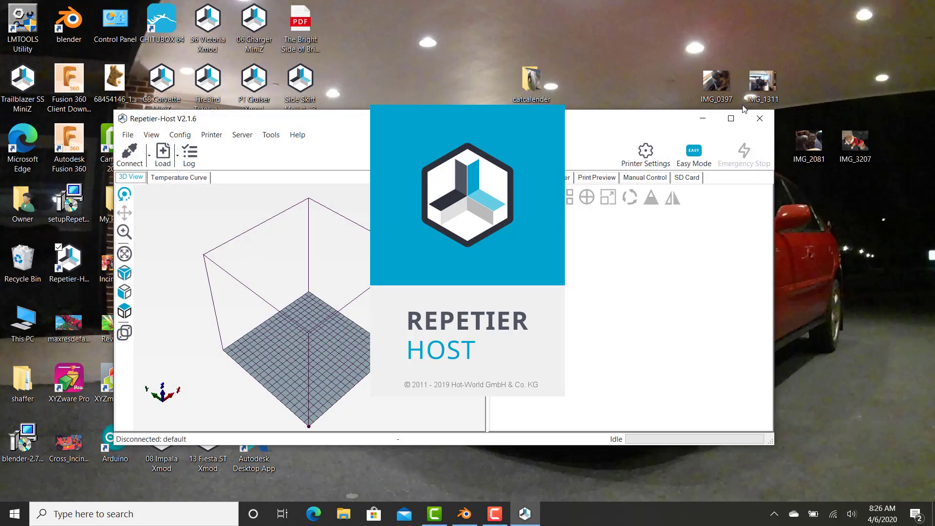
click(736, 121)
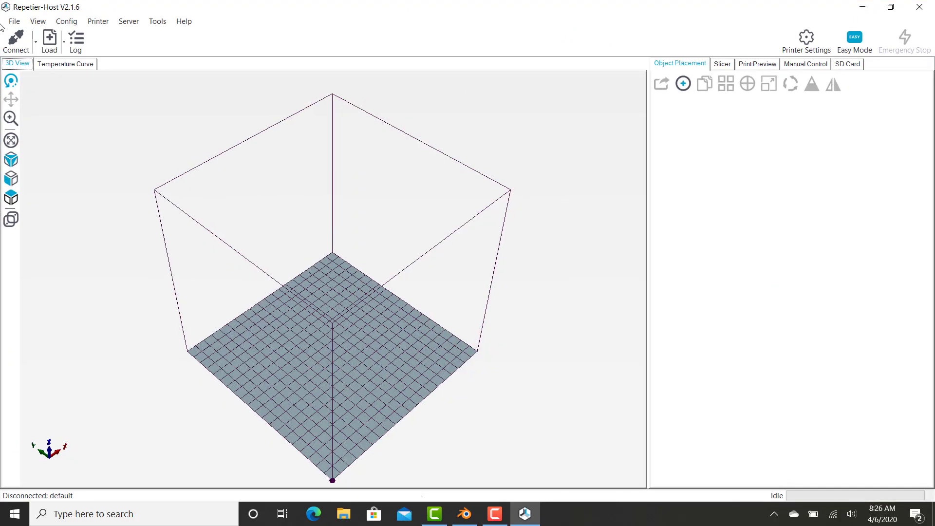
click(49, 39)
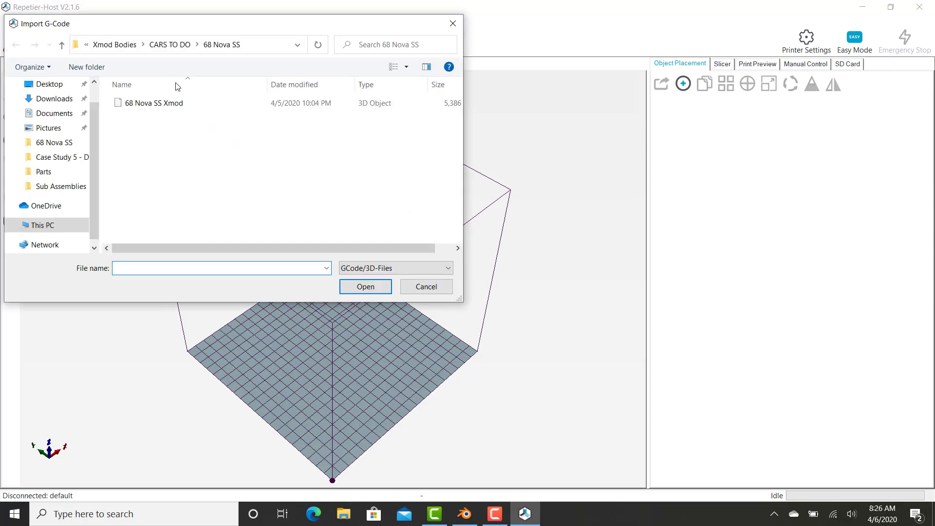
click(168, 48)
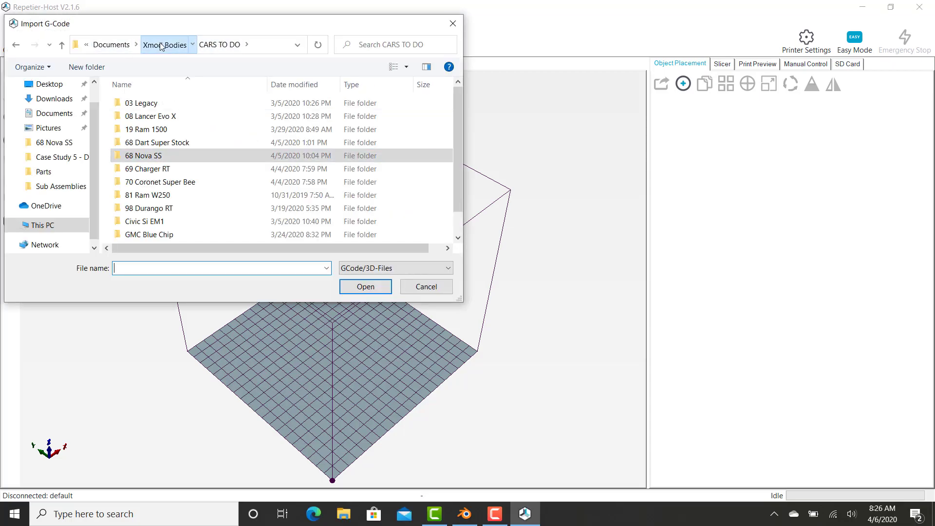
click(163, 45)
scroll(145, 232, down, 2)
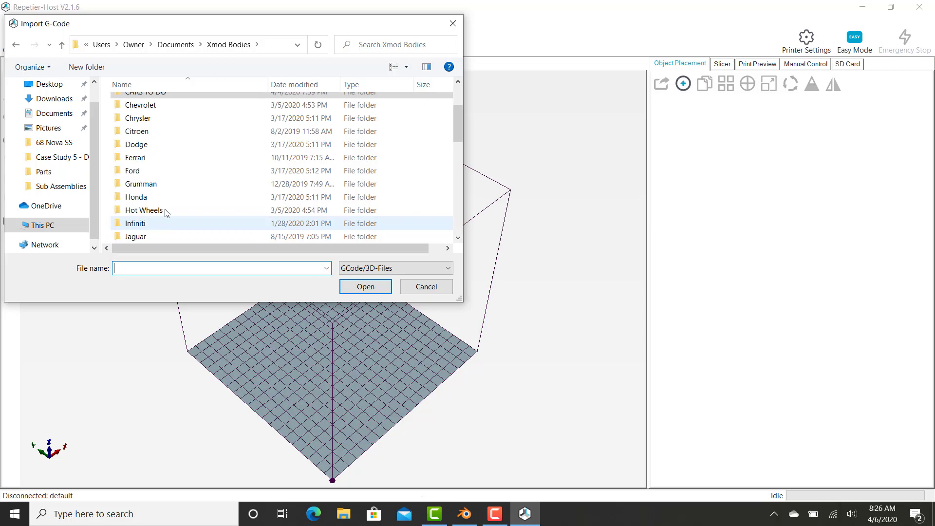
double_click(141, 171)
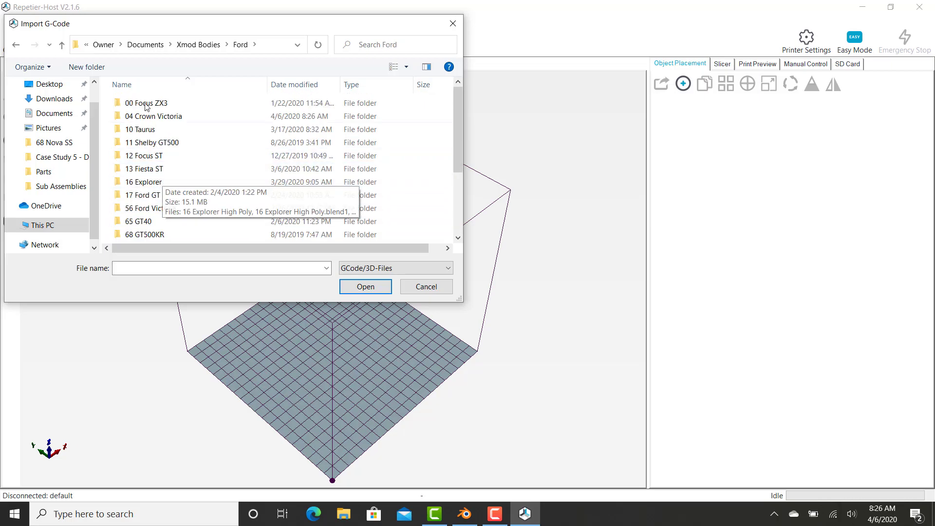
scroll(141, 103, down, 1)
scroll(146, 122, up, 1)
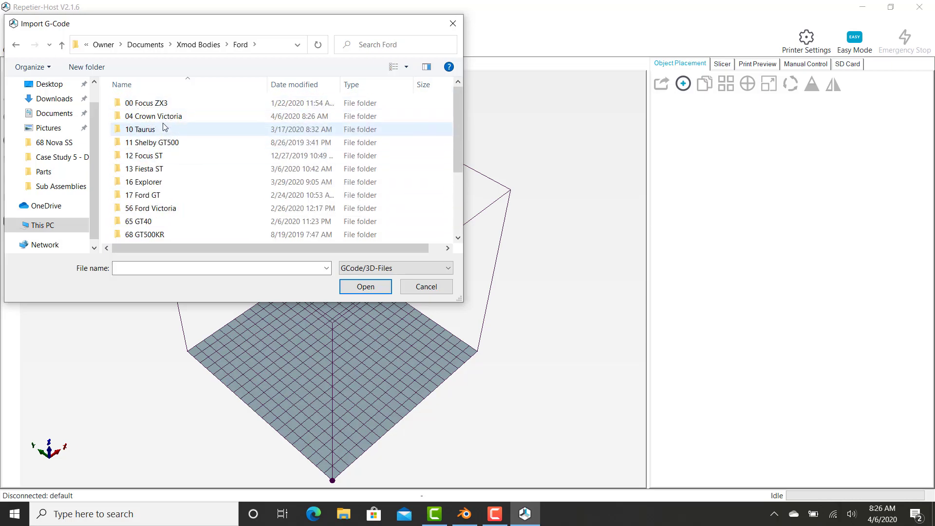
double_click(161, 116)
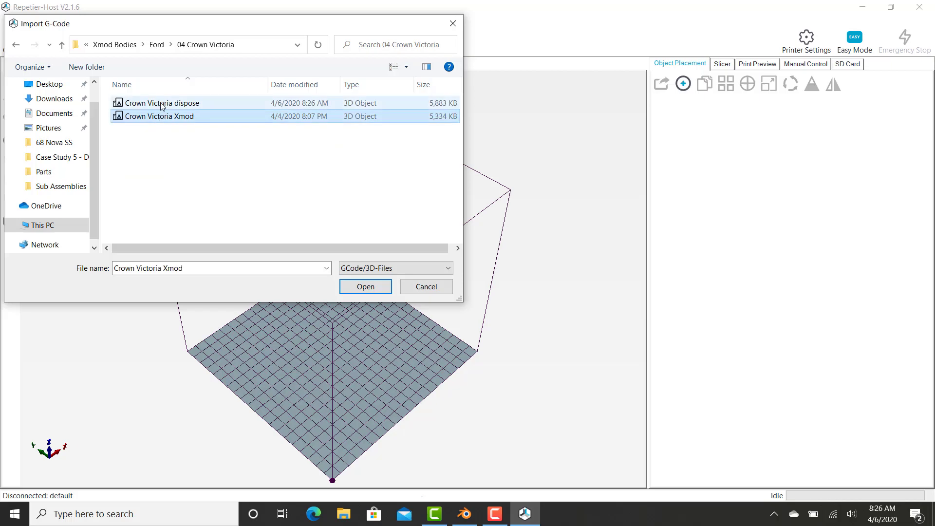
double_click(162, 103)
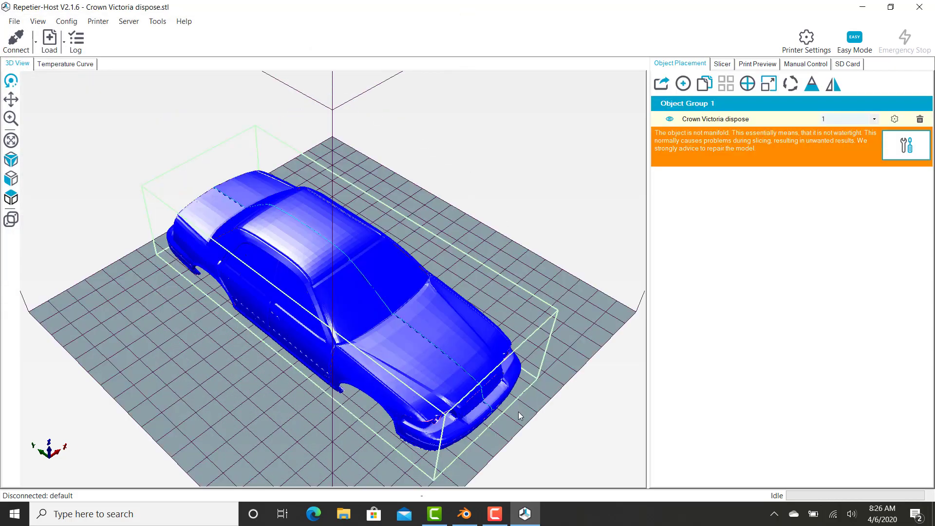
- Rotate the loaded car body 90° about the Z axis
click(789, 83)
click(760, 155)
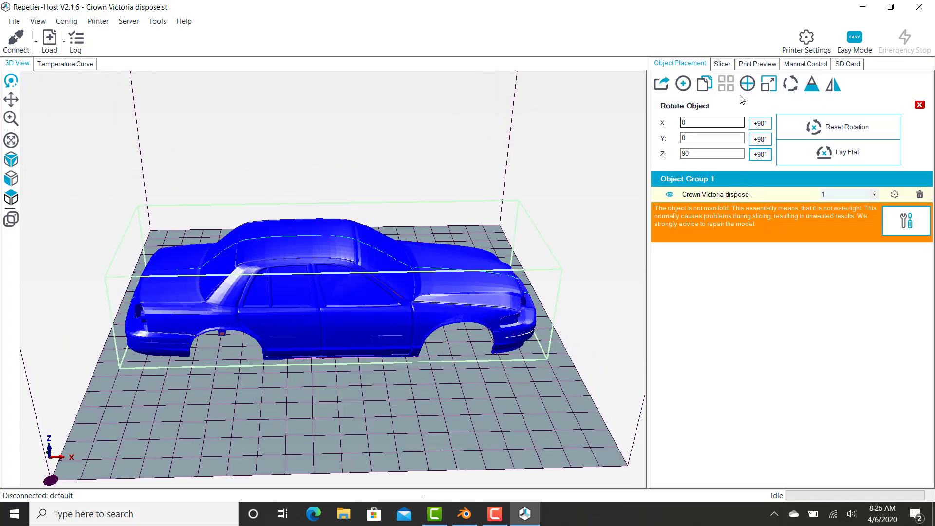
click(722, 64)
click(702, 64)
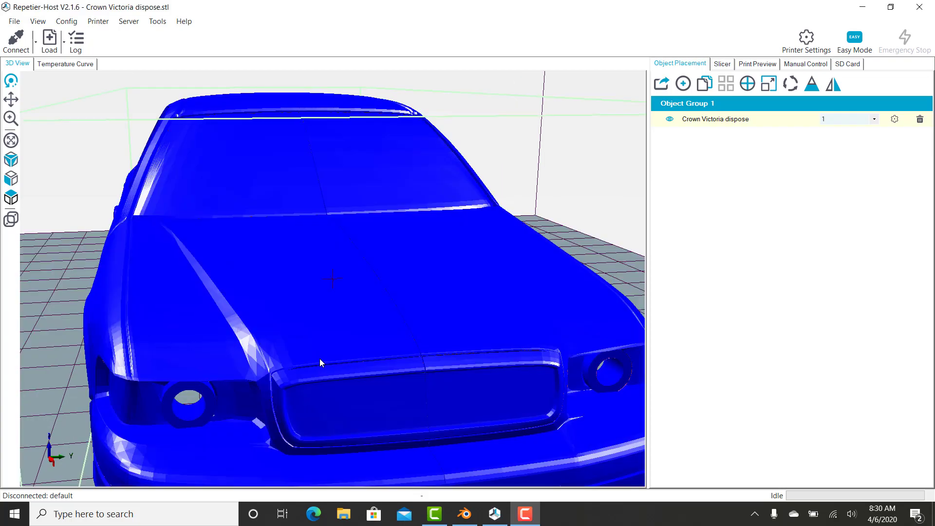
- Slice the car body with CuraEngine
drag(320, 358, 303, 276)
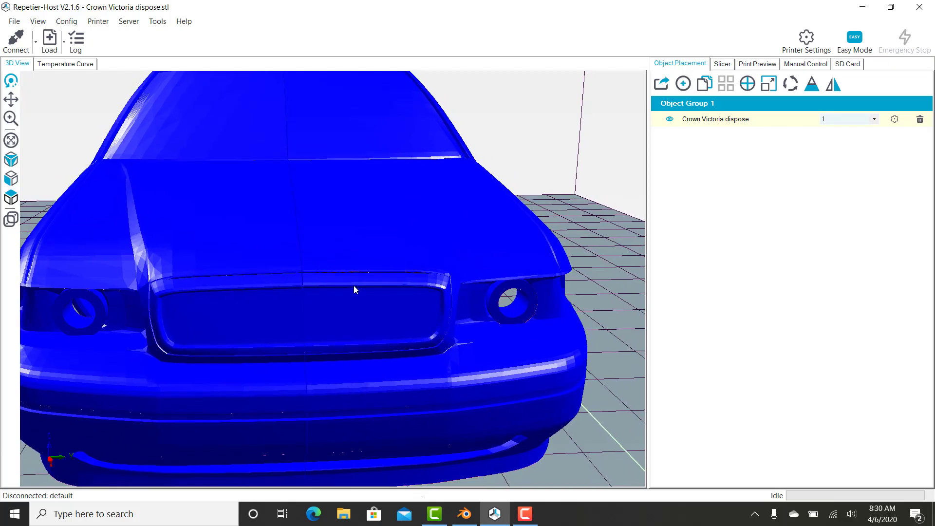
drag(376, 297, 247, 175)
drag(266, 227, 558, 266)
click(724, 65)
click(743, 98)
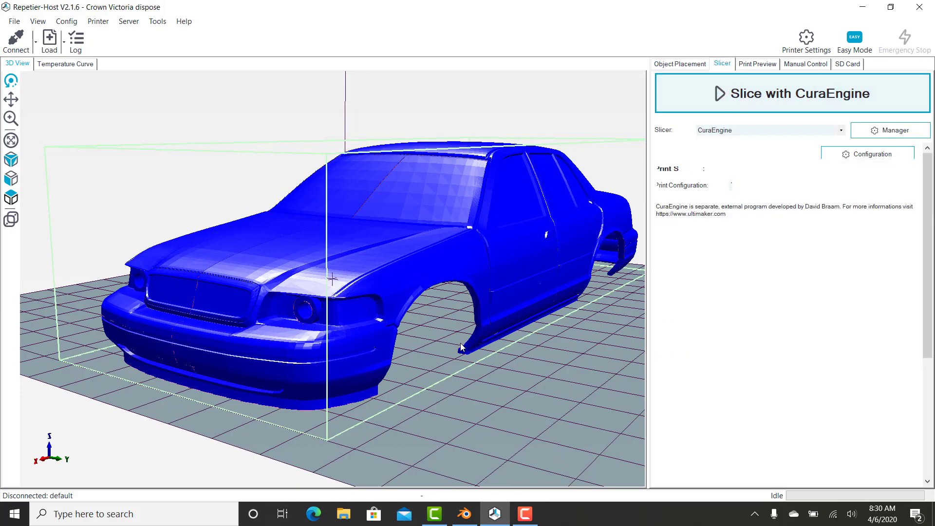
drag(460, 343, 441, 376)
scroll(232, 358, up, 4)
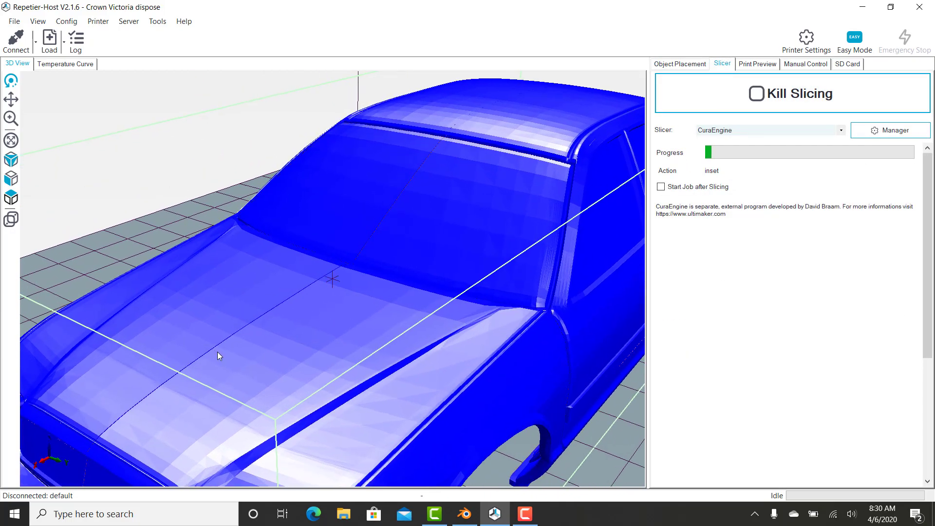
drag(233, 358, 556, 427)
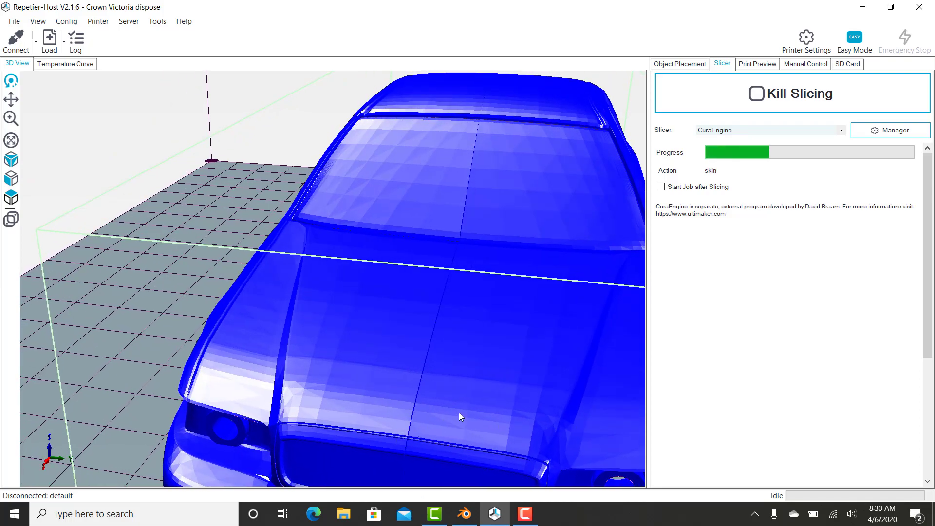
drag(457, 415, 565, 375)
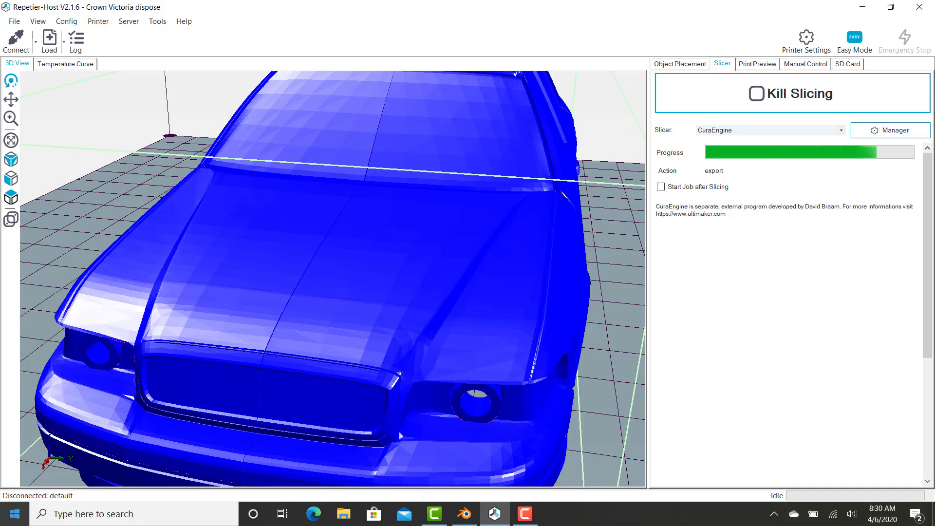
drag(283, 357, 262, 300)
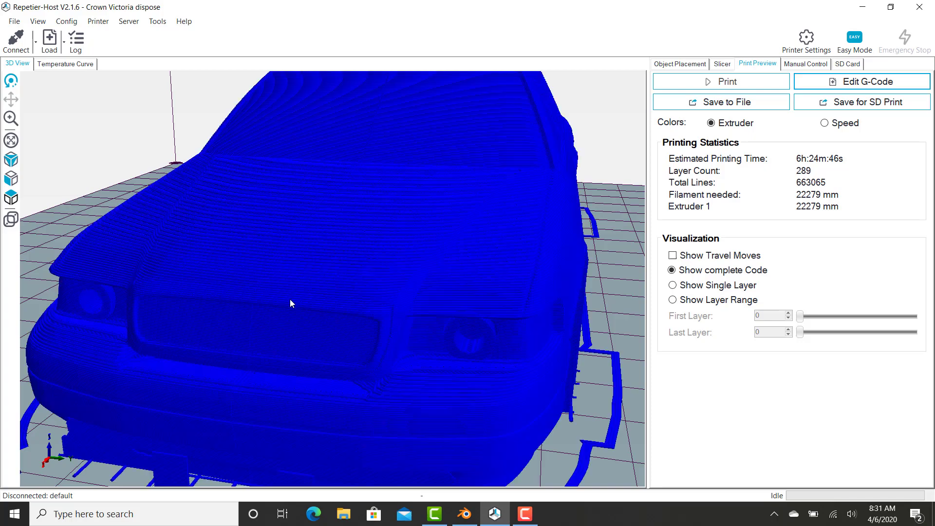
- Limit the print preview to layers 0 to 121 and examine the printed lines along the body's centre seam
drag(290, 299, 326, 319)
scroll(367, 310, up, 4)
scroll(453, 333, up, 3)
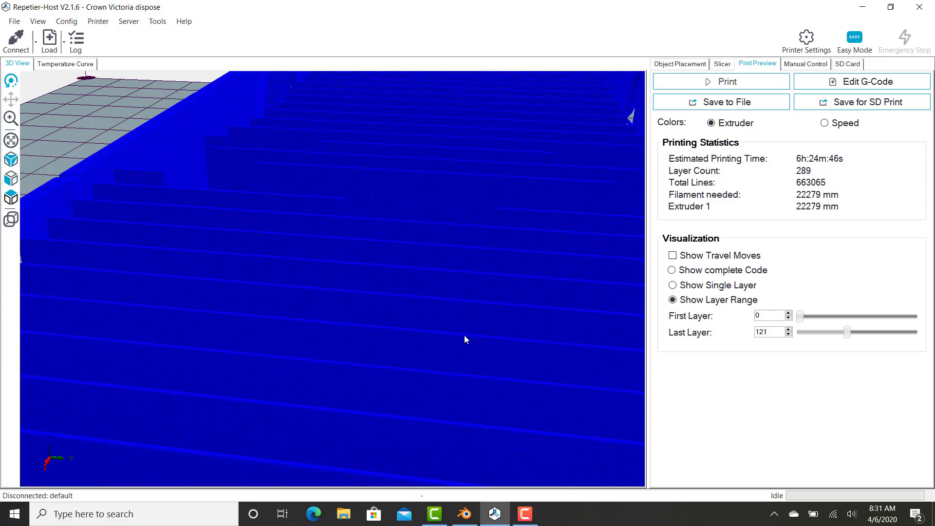
scroll(474, 240, down, 3)
scroll(439, 307, up, 7)
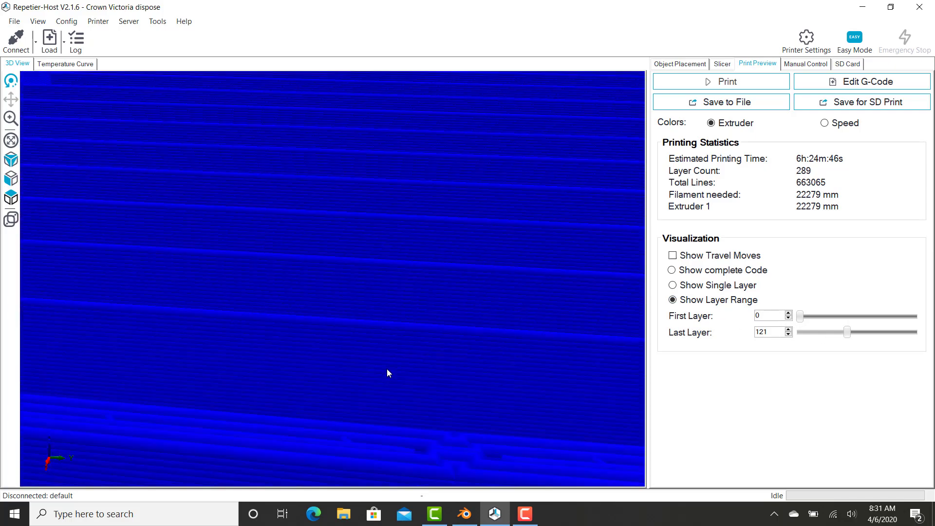
middle_drag(387, 372, 373, 295)
drag(373, 300, 471, 382)
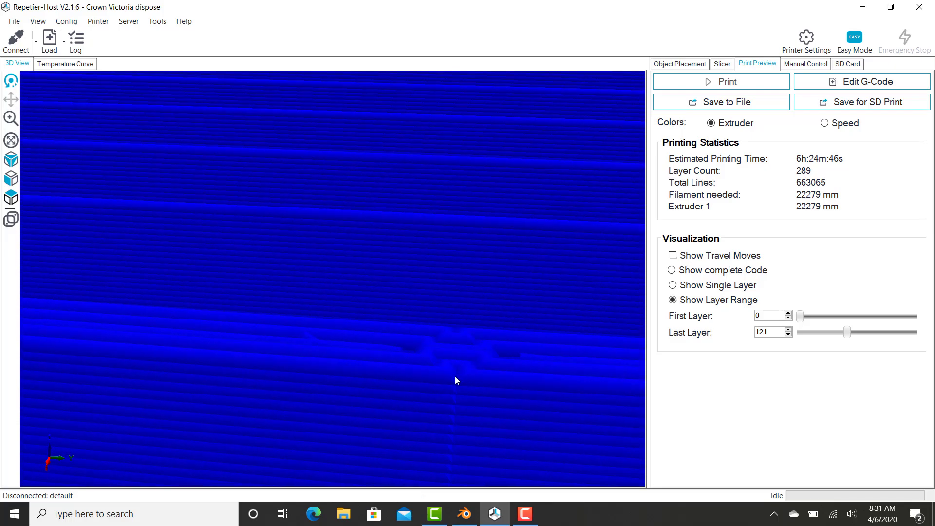
drag(481, 341, 469, 327)
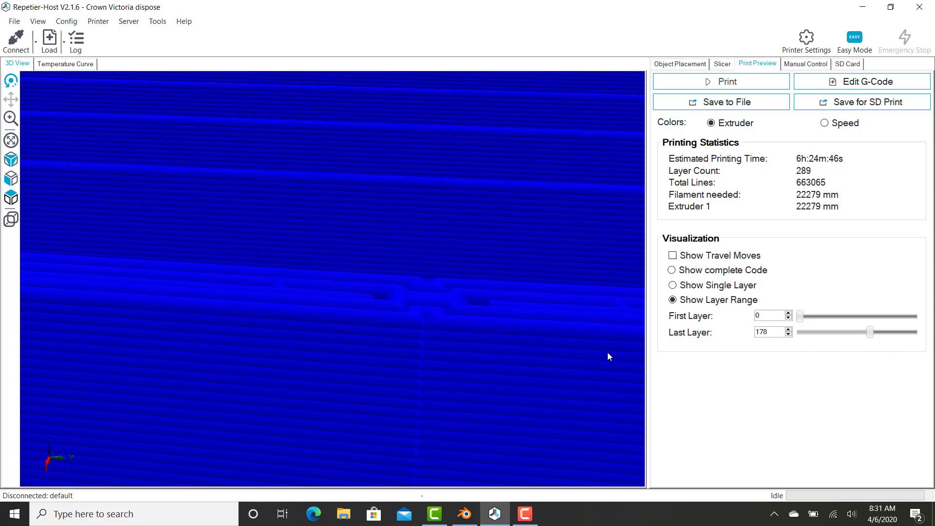
- Extend the previewed layer range to 178 and examine the sliced hood seam near the windshield base
scroll(414, 328, down, 5)
scroll(361, 370, up, 8)
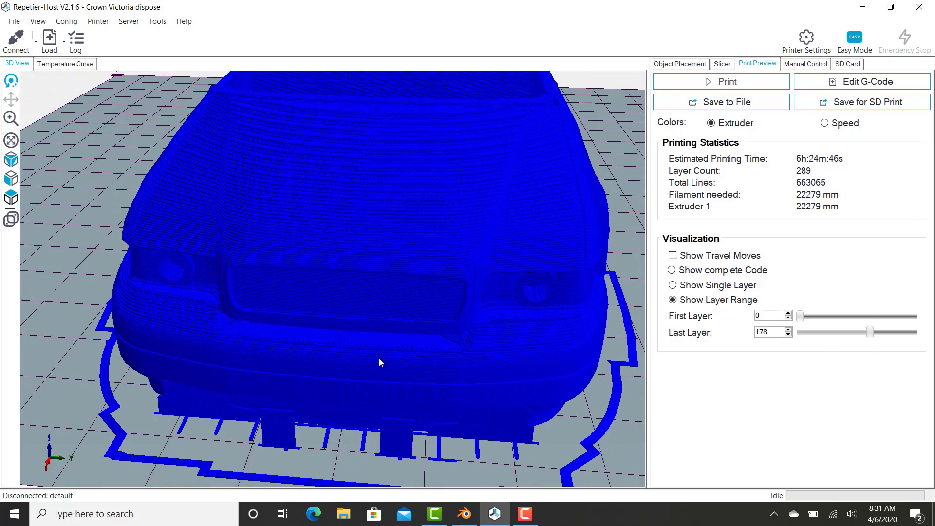
scroll(223, 332, up, 10)
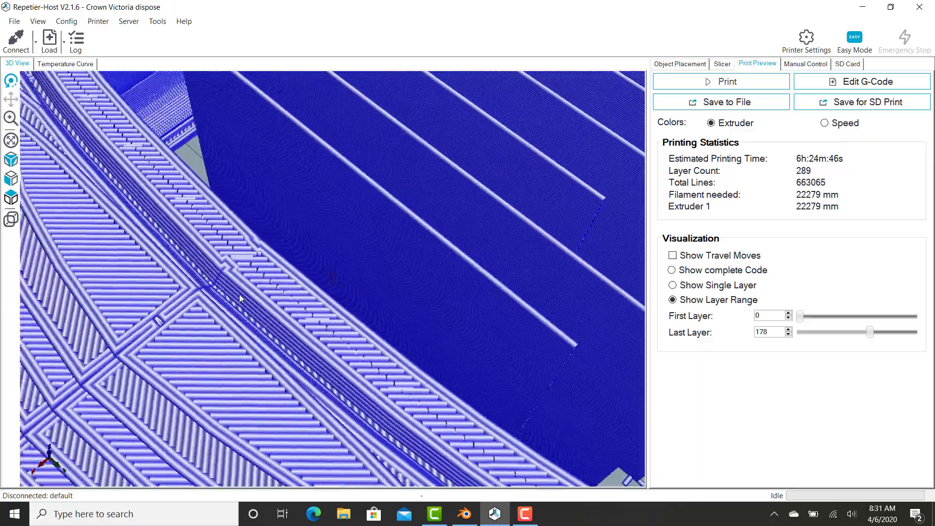
scroll(215, 279, down, 3)
scroll(364, 256, up, 4)
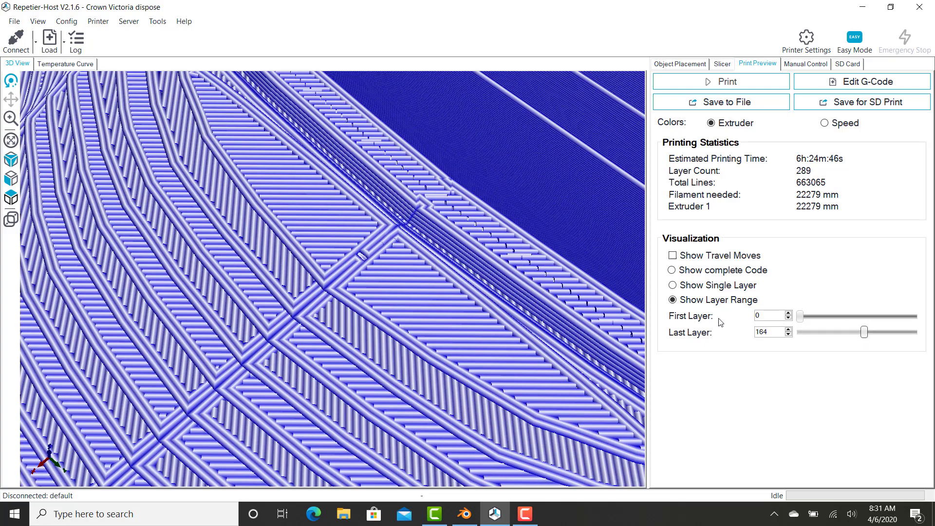
- Set the last previewed layer to 164 and examine the hood's centre seam and the overall sliced front
middle_drag(318, 361, 229, 386)
middle_drag(298, 331, 360, 276)
scroll(354, 333, down, 8)
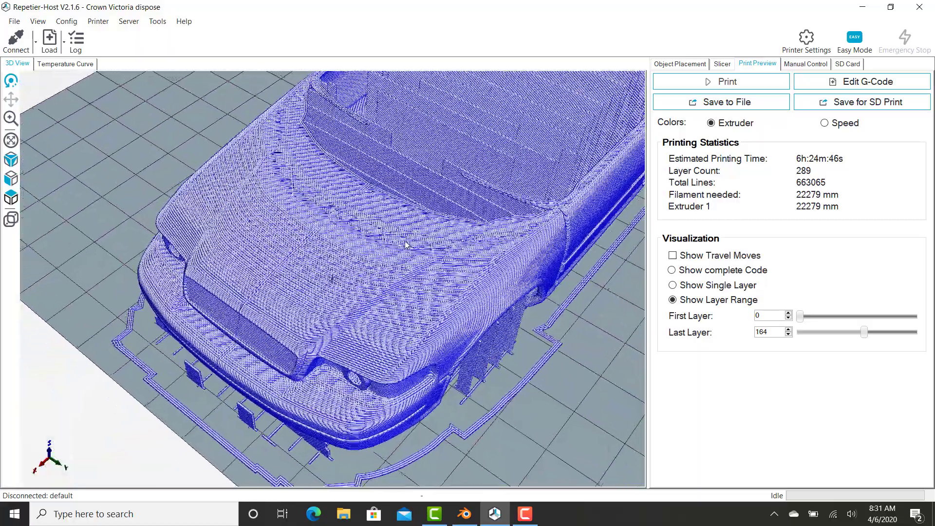
scroll(377, 321, up, 8)
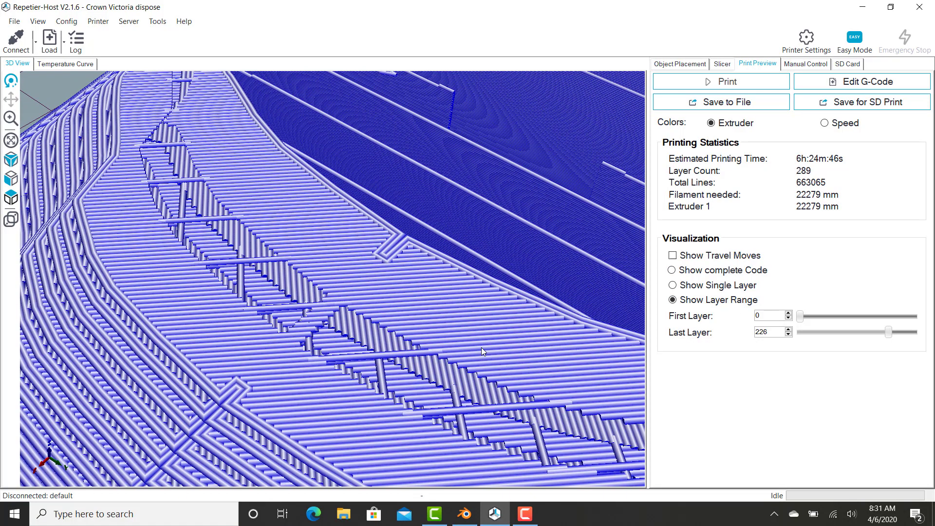
- Raise the last previewed layer to 226 and examine the windshield seam, pillar and side windows
scroll(481, 346, down, 3)
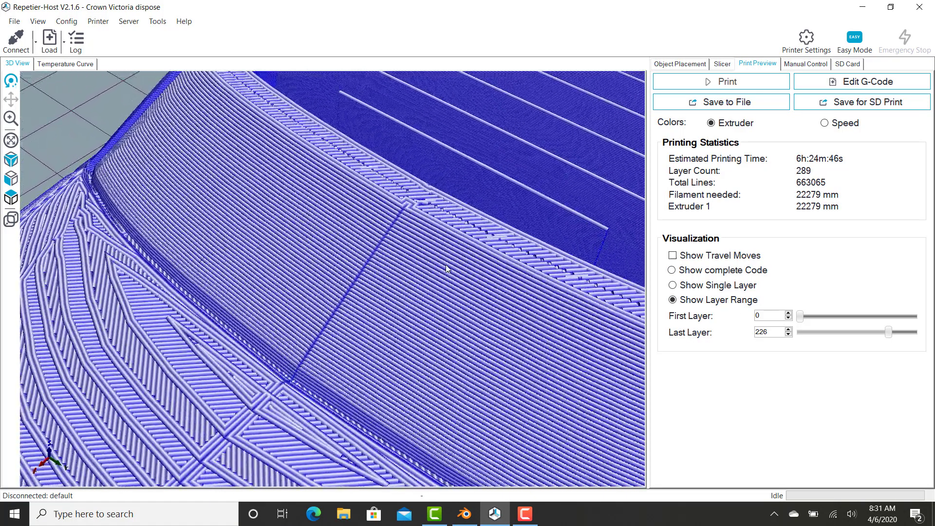
drag(447, 265, 347, 239)
scroll(347, 239, down, 10)
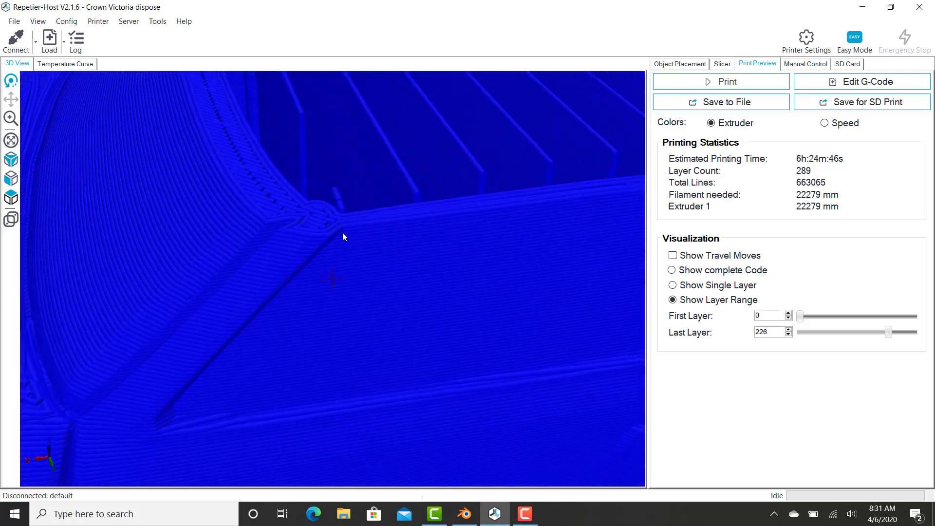
drag(577, 315, 628, 341)
- Delete the Crown Victoria dispose object from the print bed and switch to Blender
click(701, 64)
drag(498, 300, 366, 357)
middle_drag(365, 357, 355, 363)
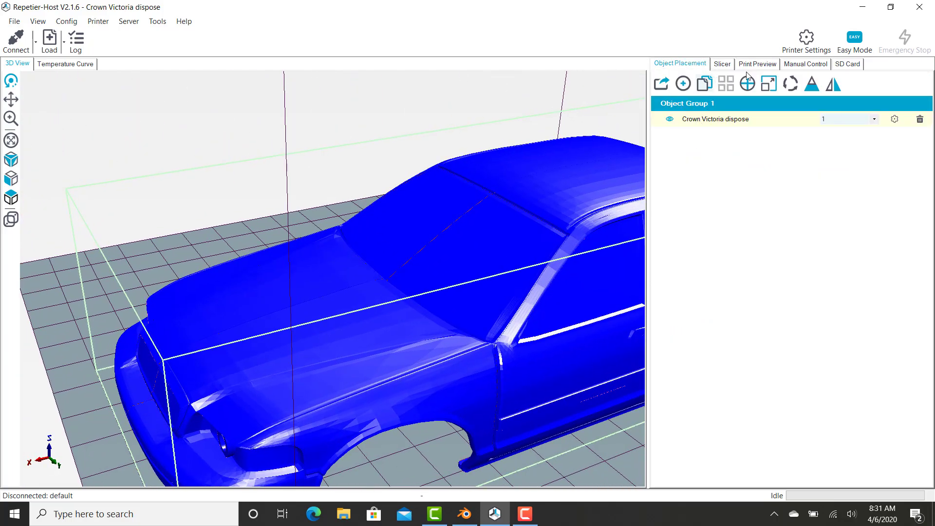
click(920, 120)
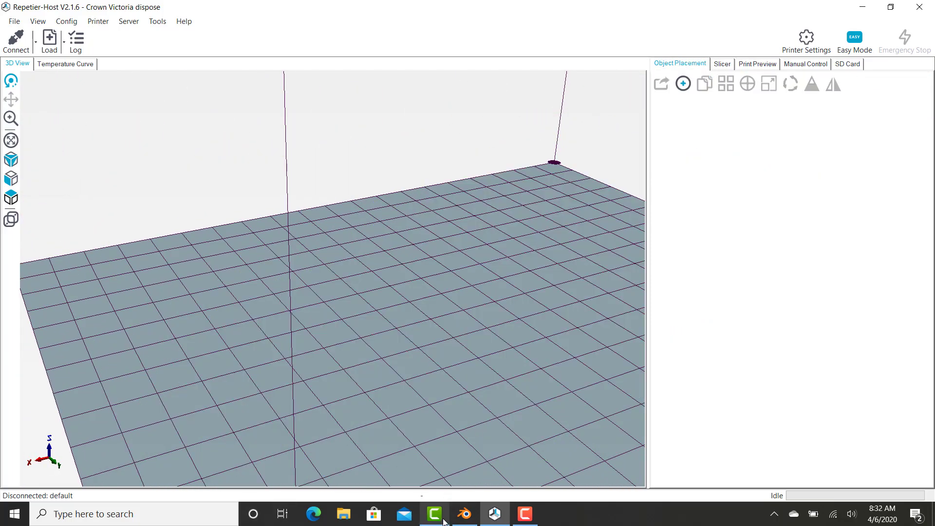
click(473, 521)
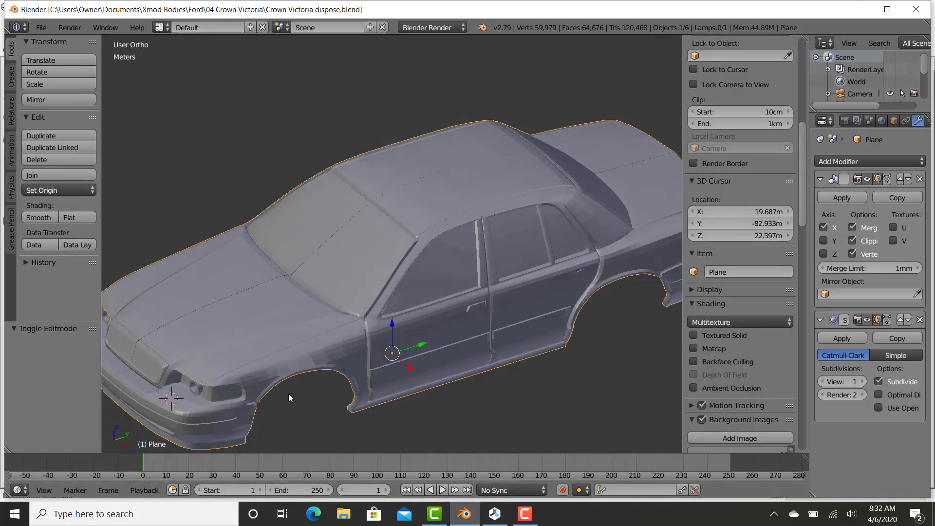
- Hide the subdivision preview, apply the Mirror modifier to the body, and turn the subdivision preview on again
click(867, 320)
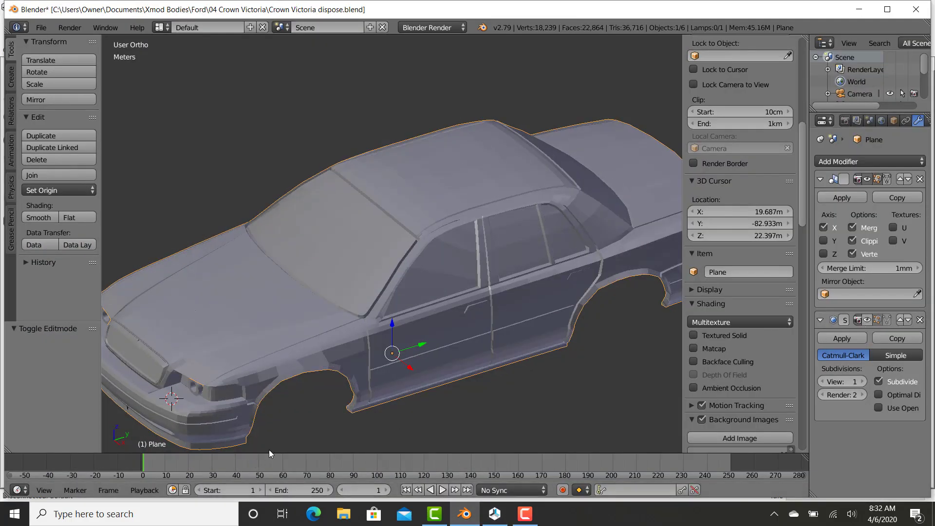
click(842, 198)
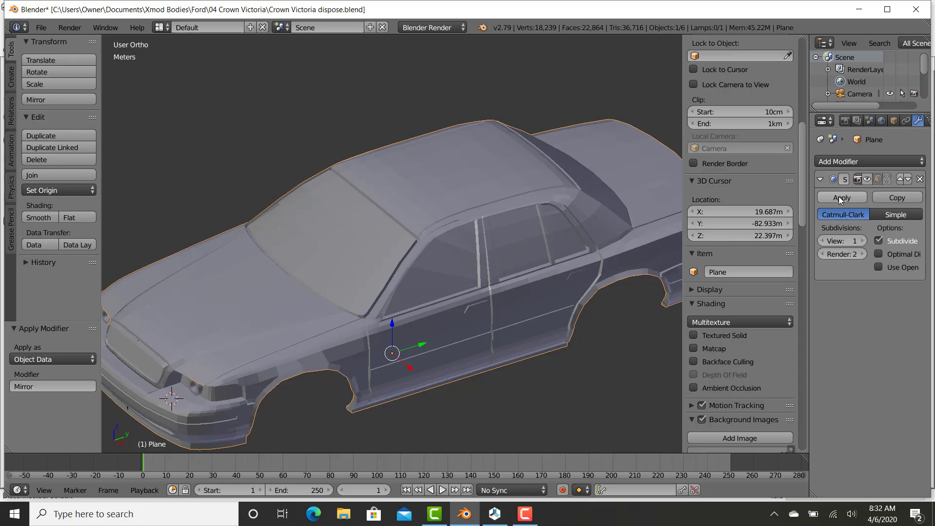
click(866, 181)
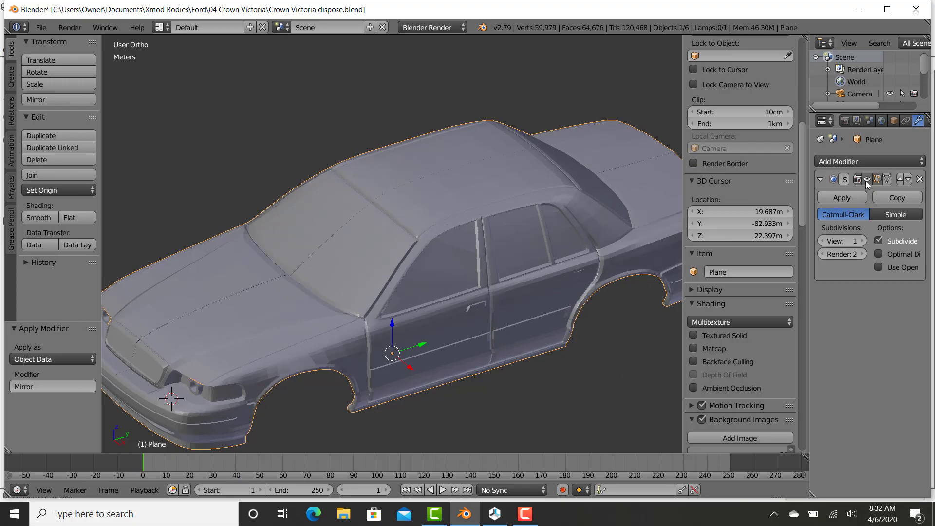
- Examine the mesh edges along the hood and windshield centre seam in Edit Mode
click(331, 341)
middle_drag(276, 402, 340, 385)
scroll(340, 385, up, 6)
key(Tab)
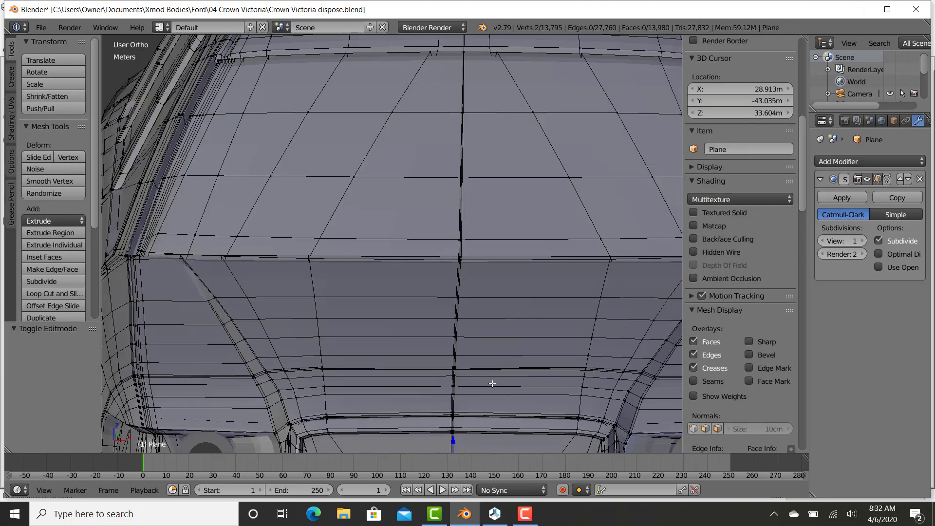
middle_drag(492, 386, 453, 352)
scroll(450, 362, up, 7)
scroll(450, 362, up, 3)
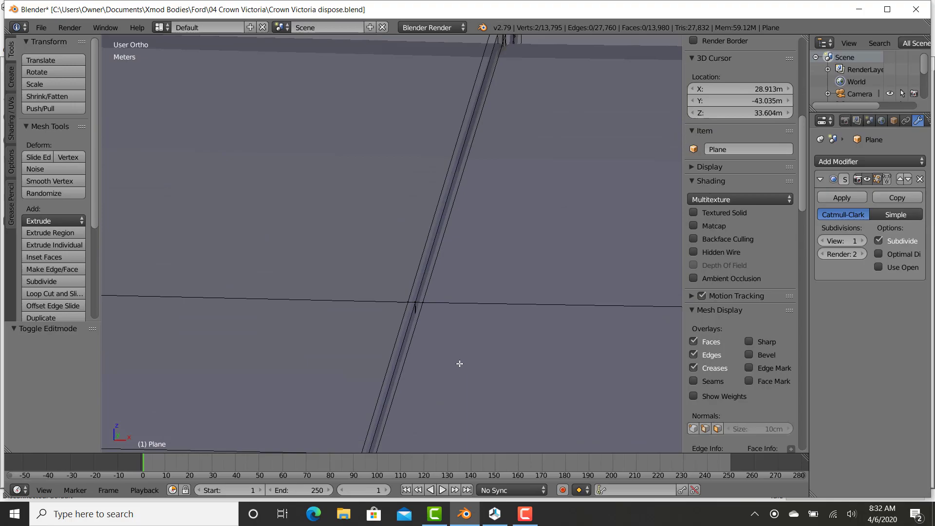
- Compare the subdivided surface with its edit mesh at the windshield base seam, and check the whole body front and rear
key(Tab)
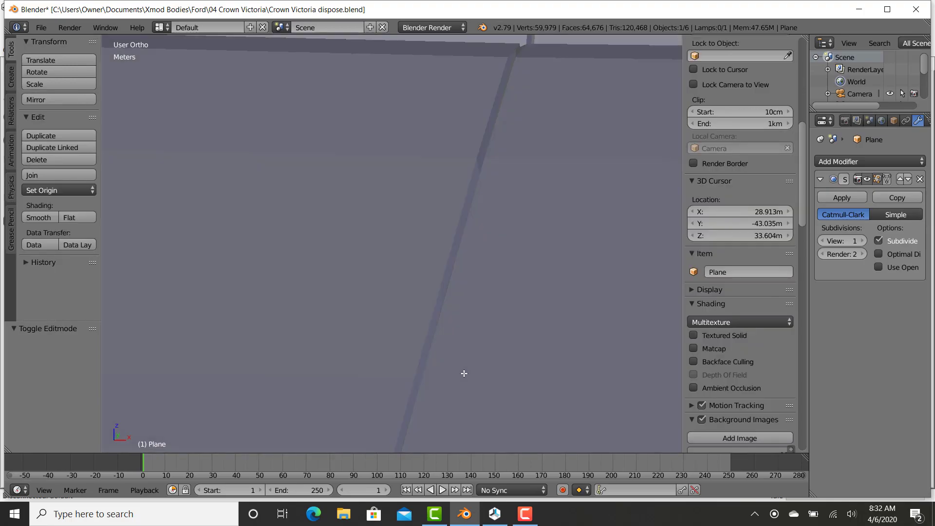
key(Tab)
scroll(464, 373, down, 1)
scroll(455, 339, down, 2)
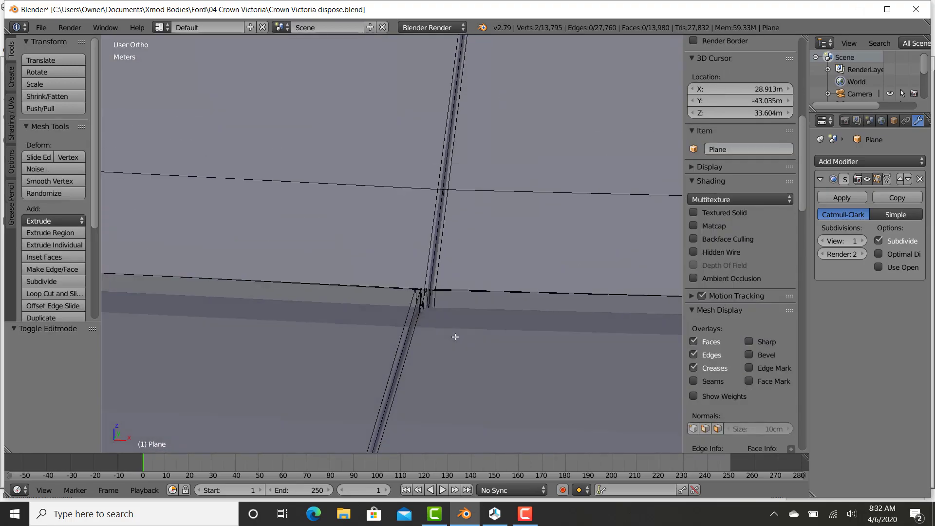
key(Tab)
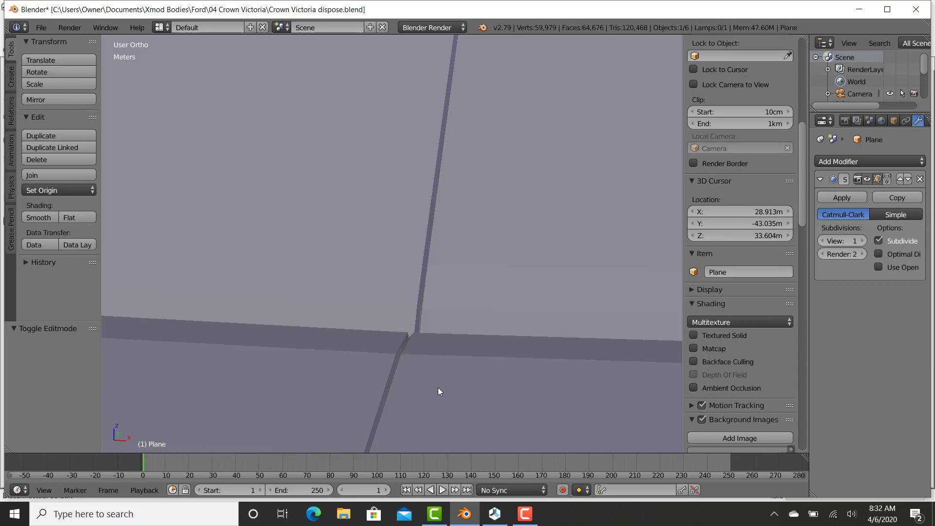
scroll(437, 387, down, 6)
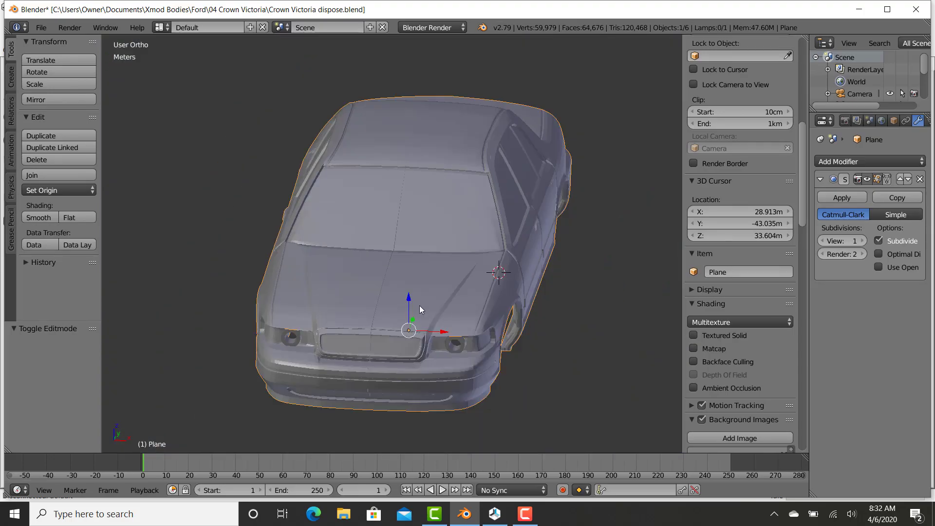
middle_drag(419, 306, 394, 344)
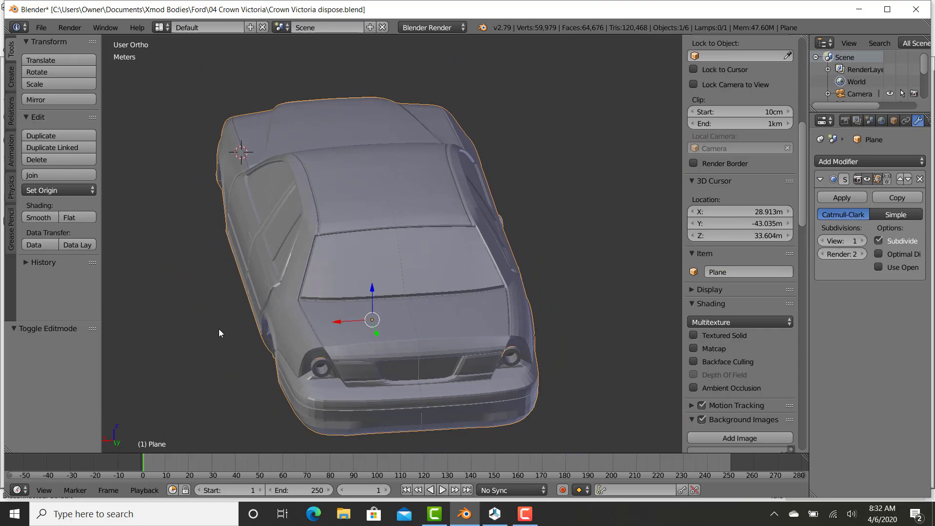
scroll(395, 344, up, 2)
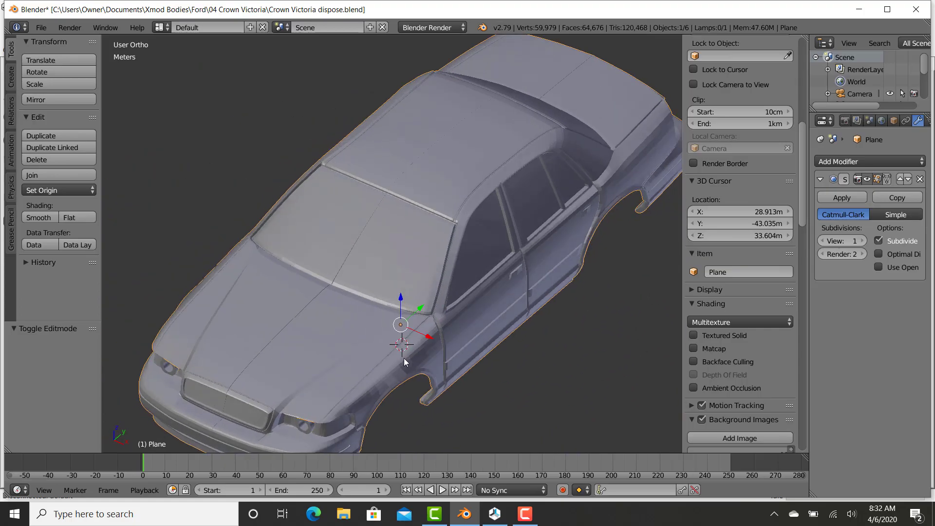
- Undo the application of the Mirror modifier and look over the restored body
key(ctrl+z)
key(ctrl+z)
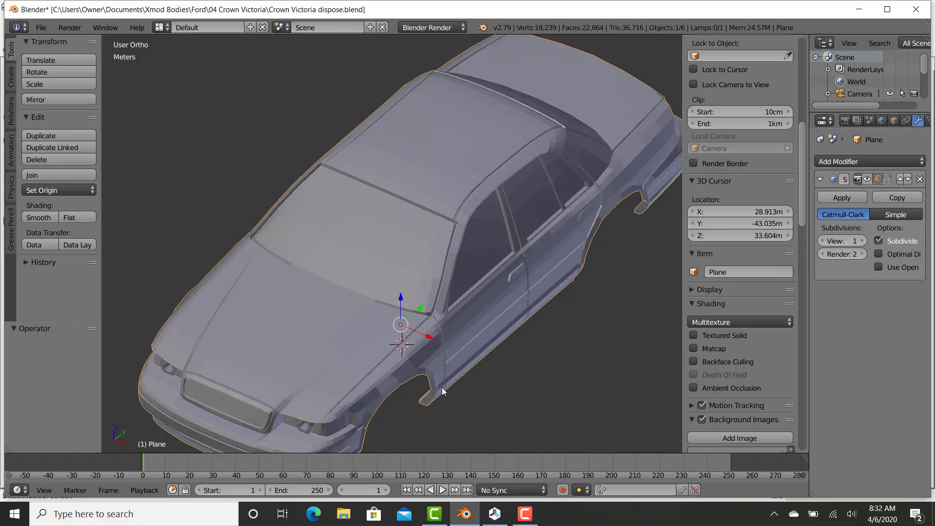
key(ctrl+z)
middle_drag(443, 395, 414, 372)
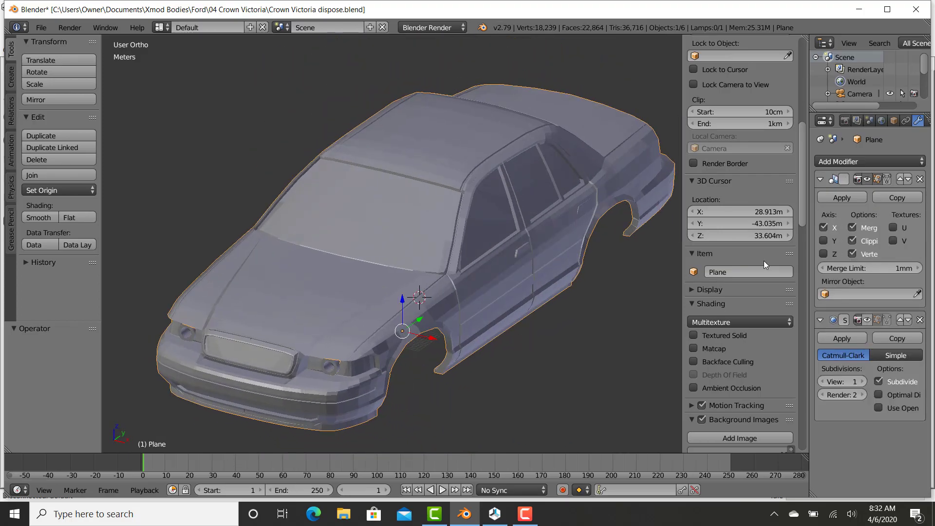
- Turn the subdivision preview on, try applying the Subsurf modifier ahead of the Mirror modifier, and undo the application
click(868, 321)
click(850, 336)
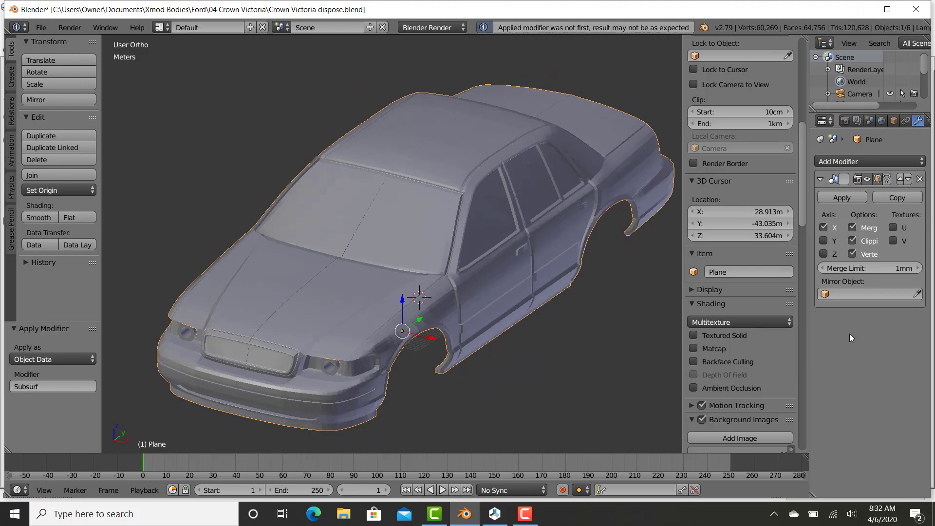
key(ctrl+z)
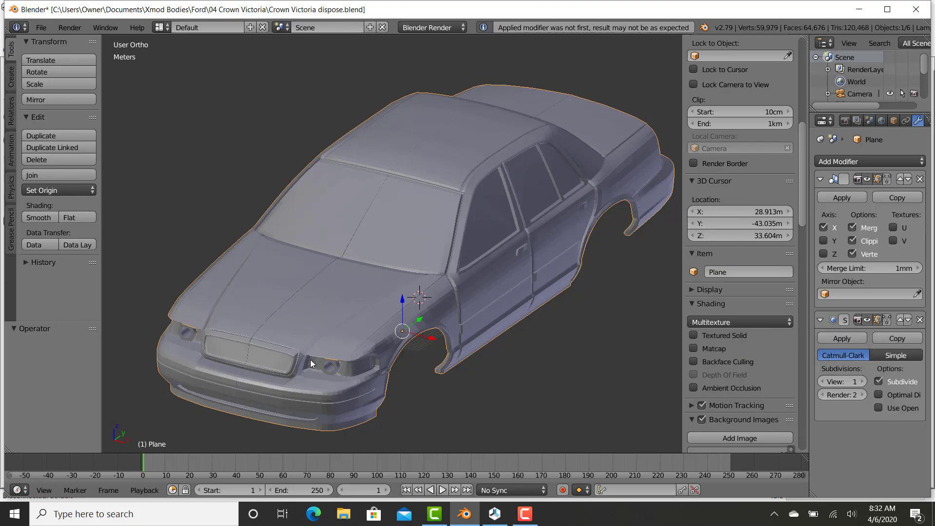
- Restore the subdivision preview and examine the body's centre seam along the hood, grille and windshield base
key(ctrl+z)
click(867, 320)
click(495, 514)
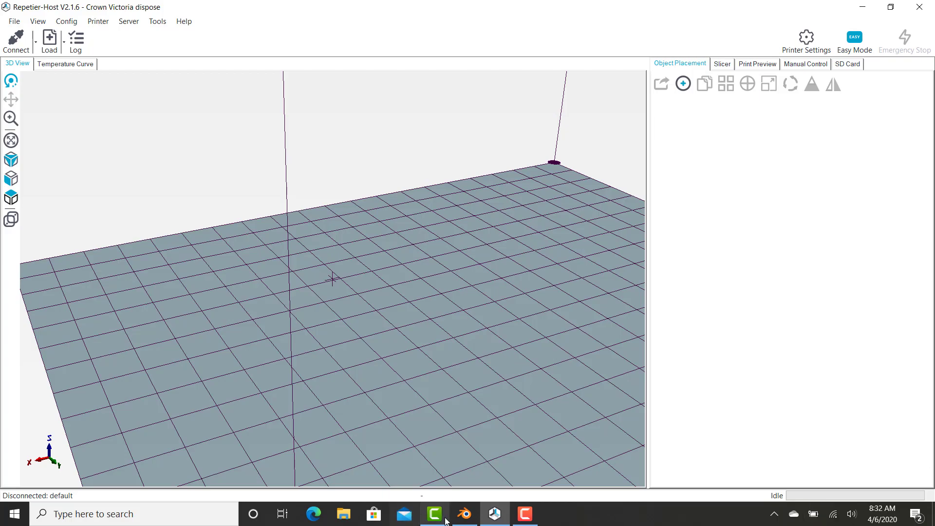
click(464, 515)
middle_drag(355, 404, 314, 218)
scroll(337, 270, up, 5)
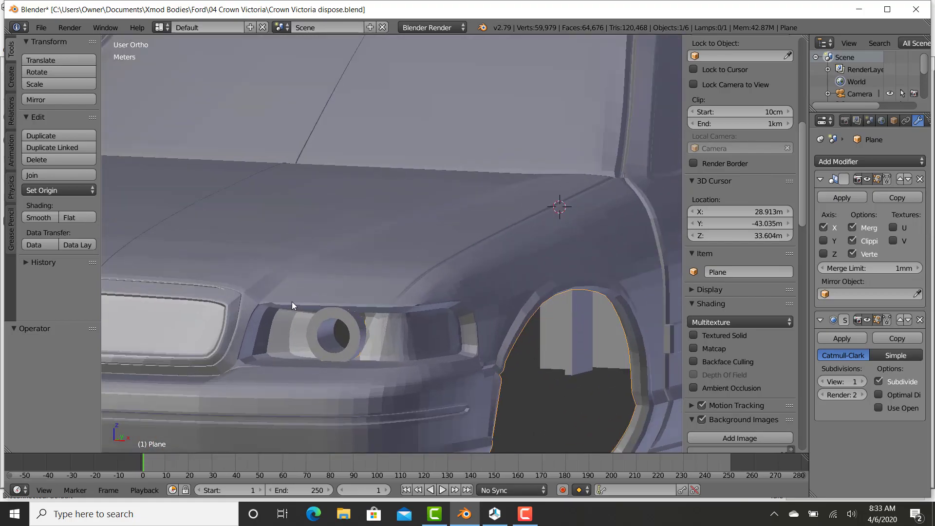
middle_drag(217, 285, 457, 136)
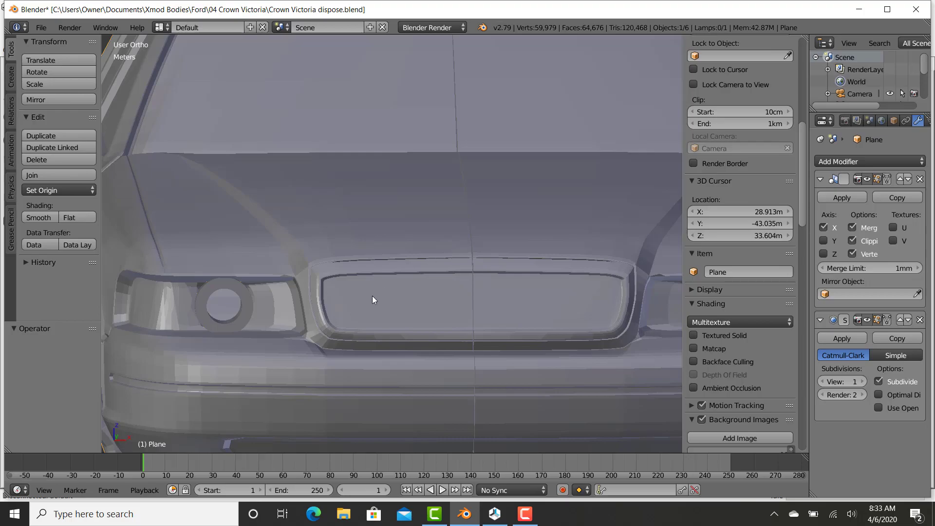
click(407, 273)
mouse_move(518, 371)
middle_down()
mouse_move(409, 358)
mouse_move(481, 358)
mouse_move(516, 389)
middle_up()
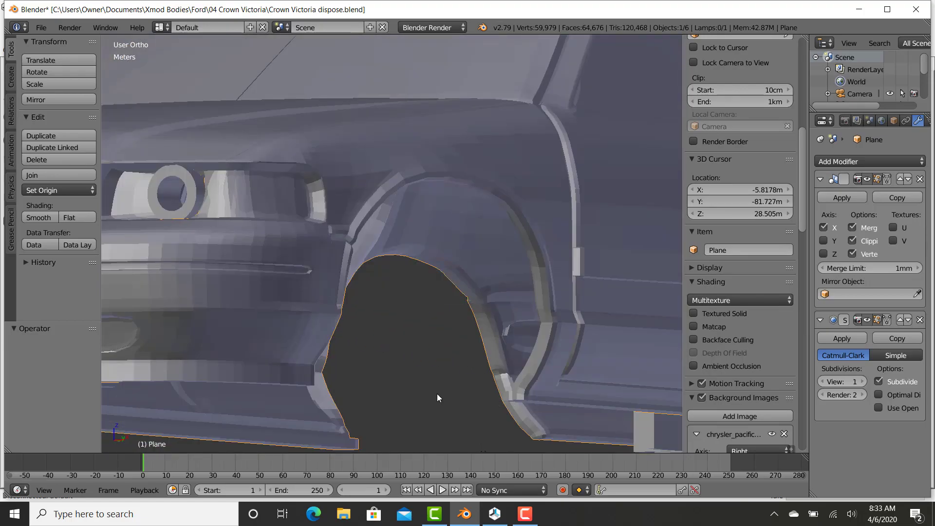
mouse_move(194, 162)
middle_down()
mouse_move(222, 184)
mouse_move(189, 154)
middle_up()
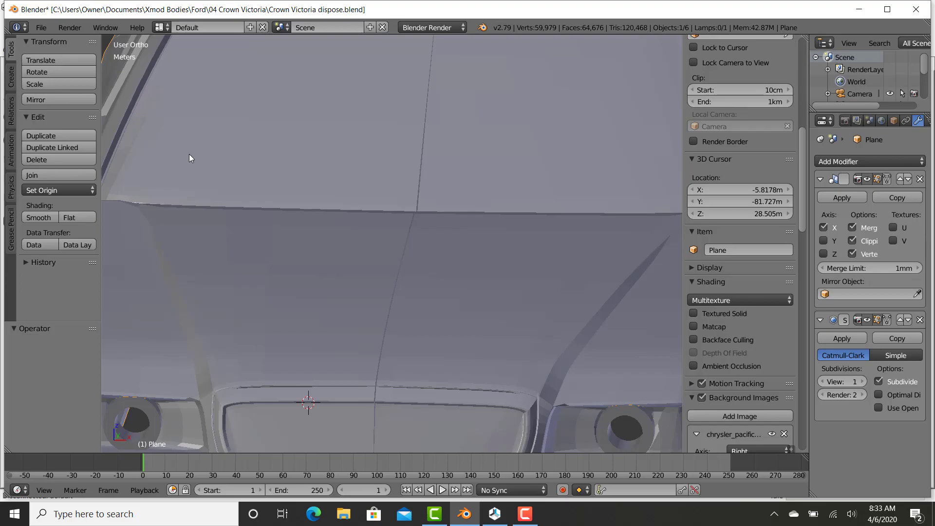
- Undo the modifier changes until the Solidify modifier is back in the stack above Mirror and Subsurf
key(ctrl+z)
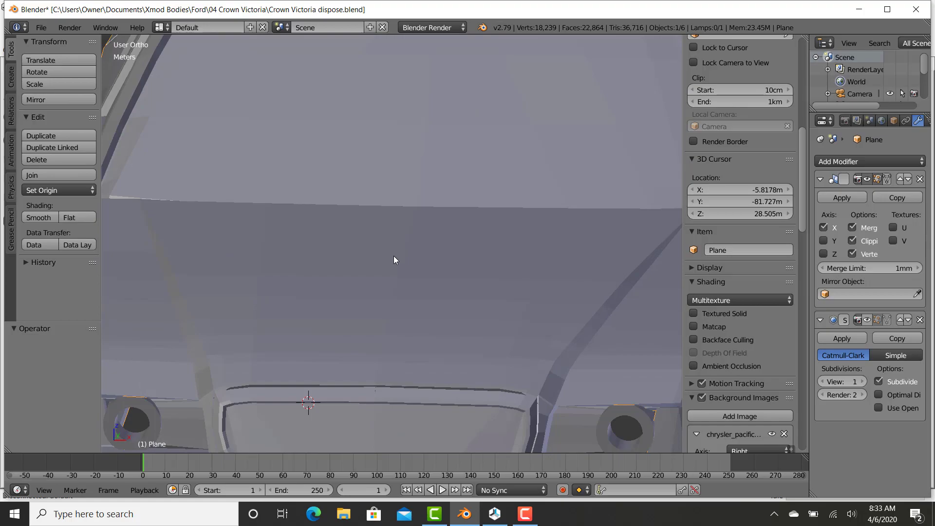
key(ctrl+shift+z)
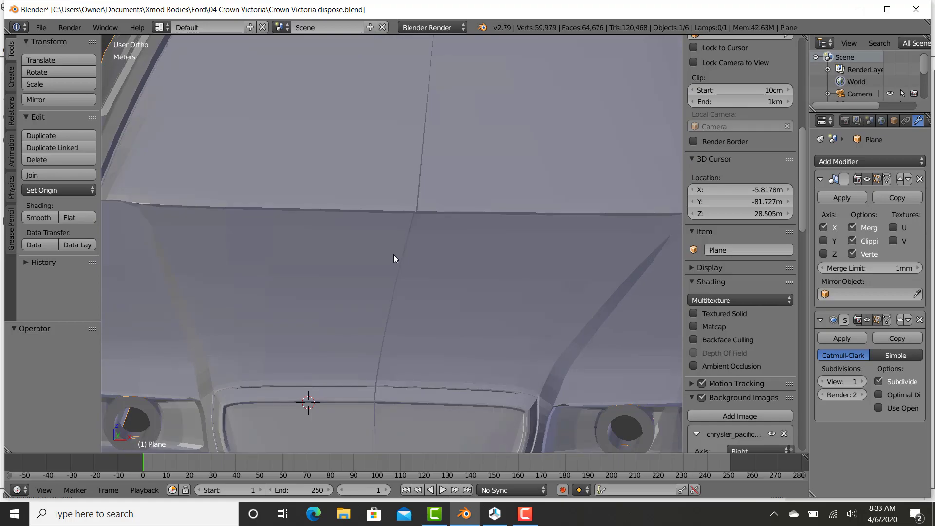
key(ctrl+z)
key(ctrl+z)
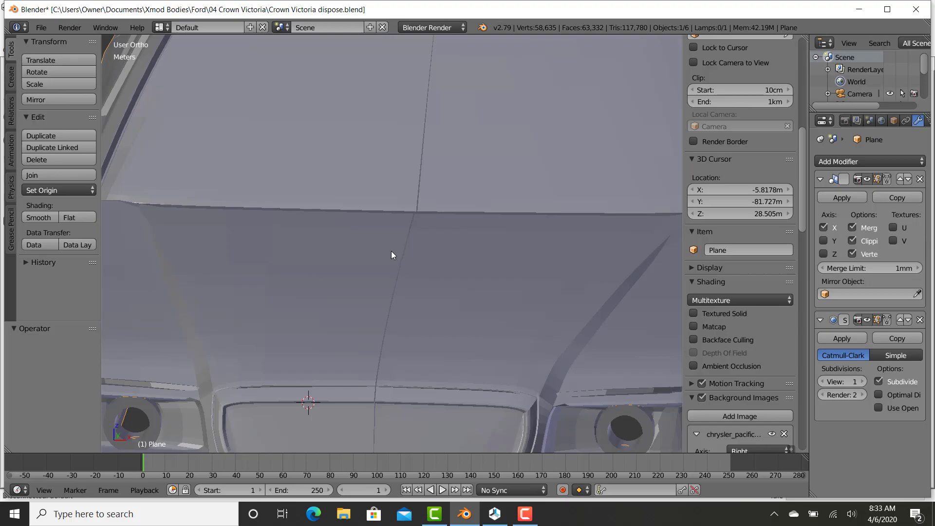
key(ctrl+z)
key(ctrl+z)
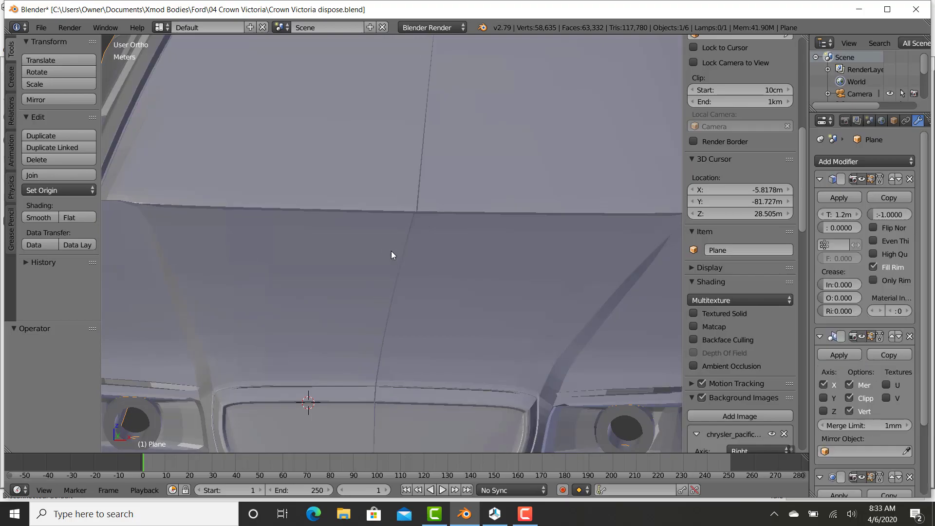
shift+middle_drag(412, 231, 350, 104)
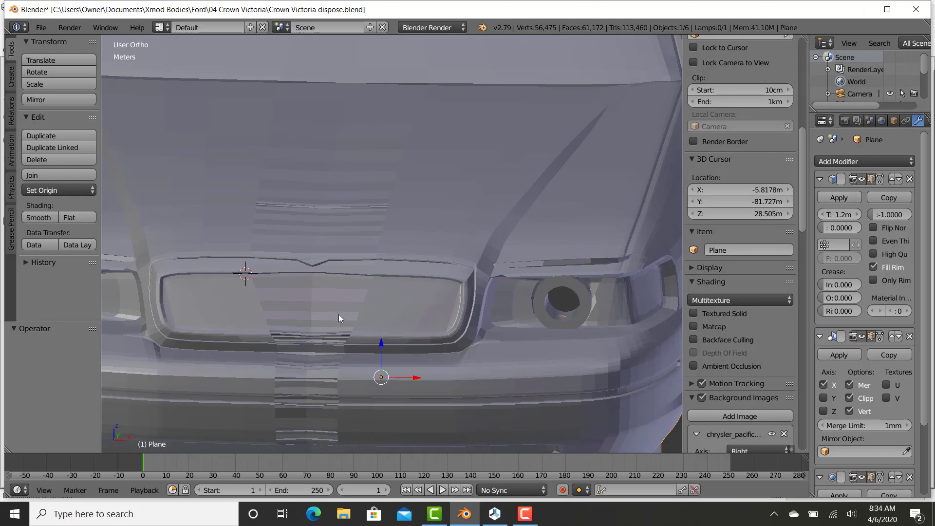
- Review the modifier stack settings and undo the addition of the Subsurf modifier
scroll(840, 204, down, 4)
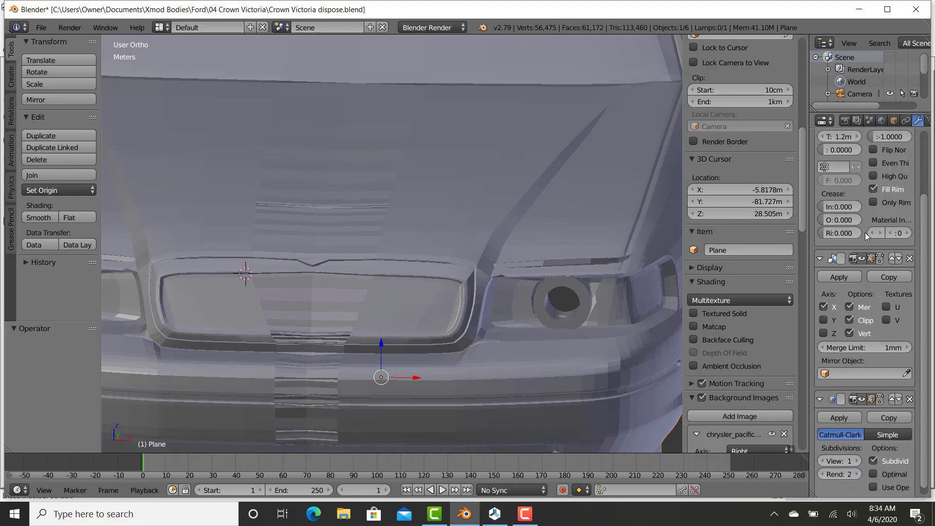
scroll(537, 287, down, 4)
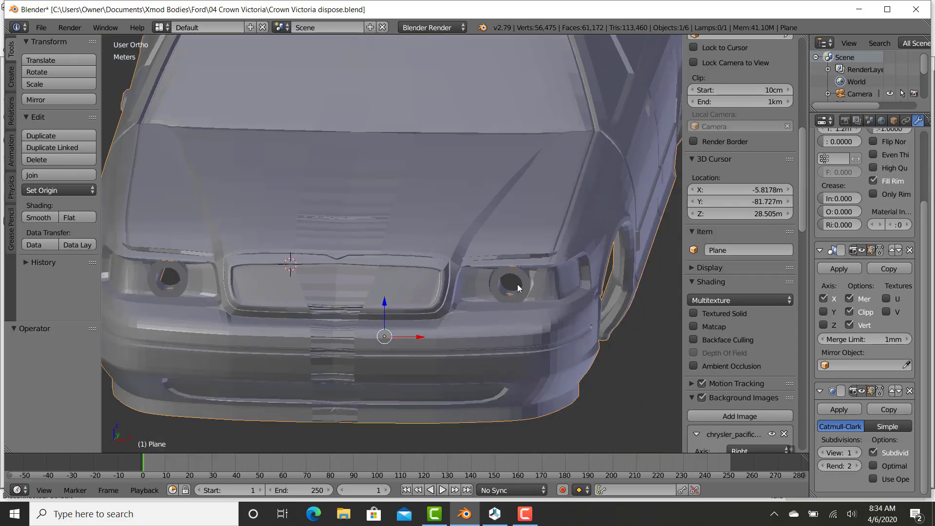
key(ctrl+z)
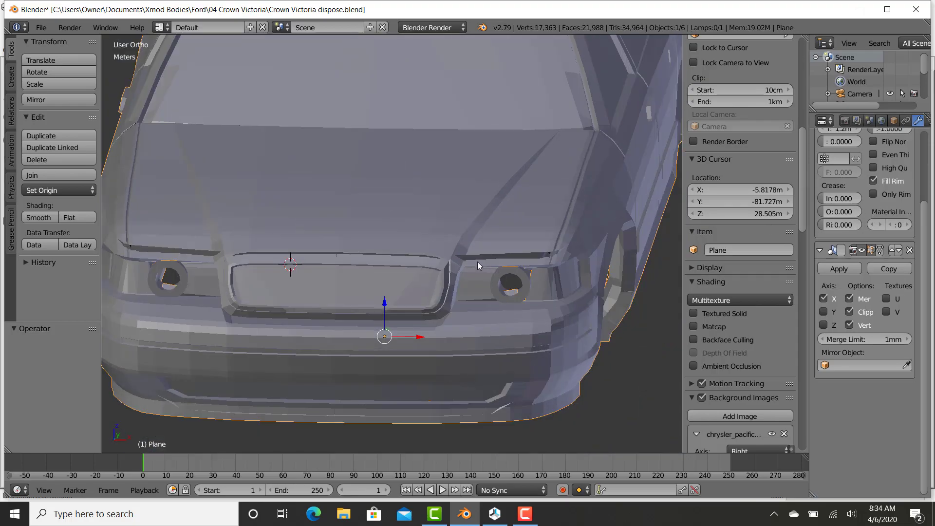
shift+middle_drag(475, 261, 466, 284)
scroll(855, 233, up, 3)
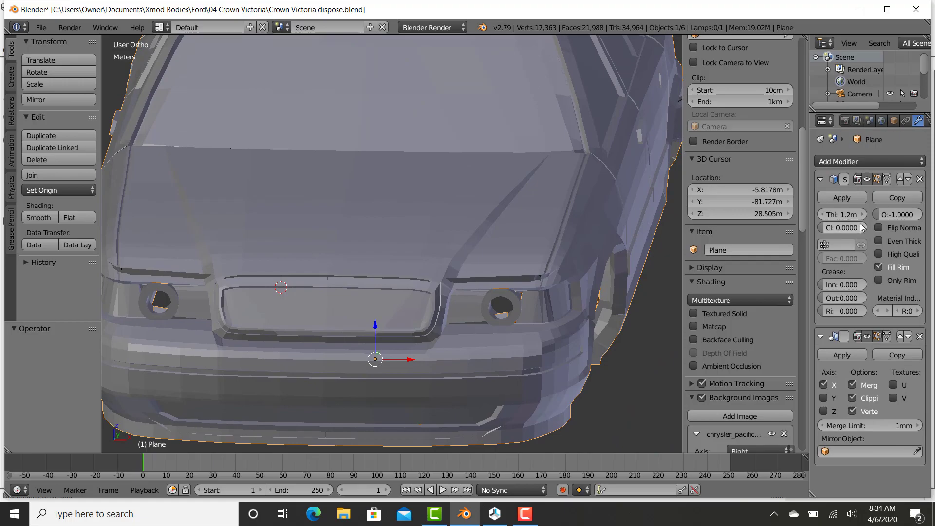
- Add a Subdivision Surface modifier below the Mirror modifier and check the car's front end
click(867, 162)
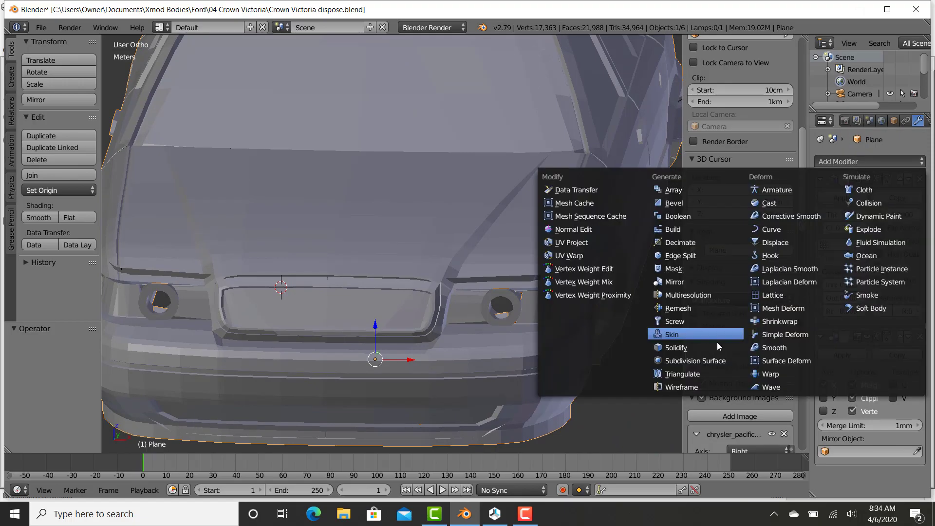
click(691, 360)
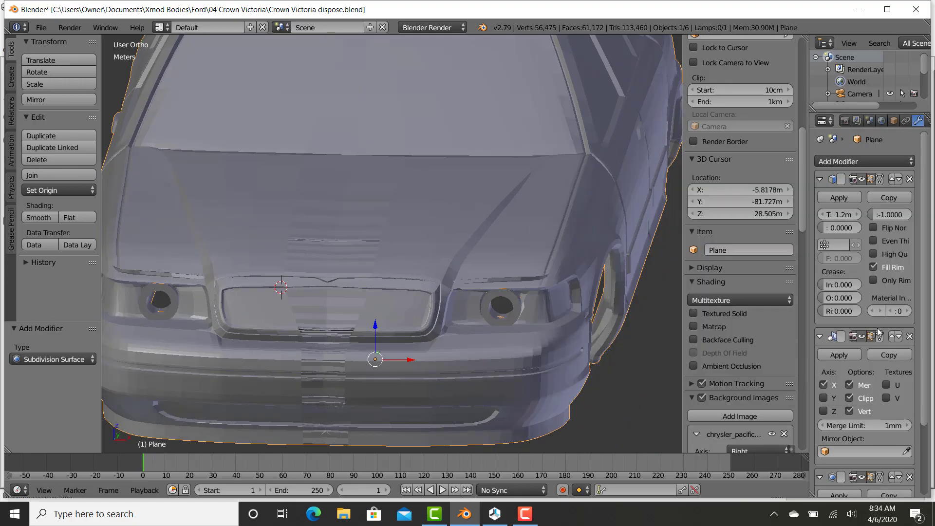
scroll(861, 399, down, 4)
scroll(860, 399, down, 1)
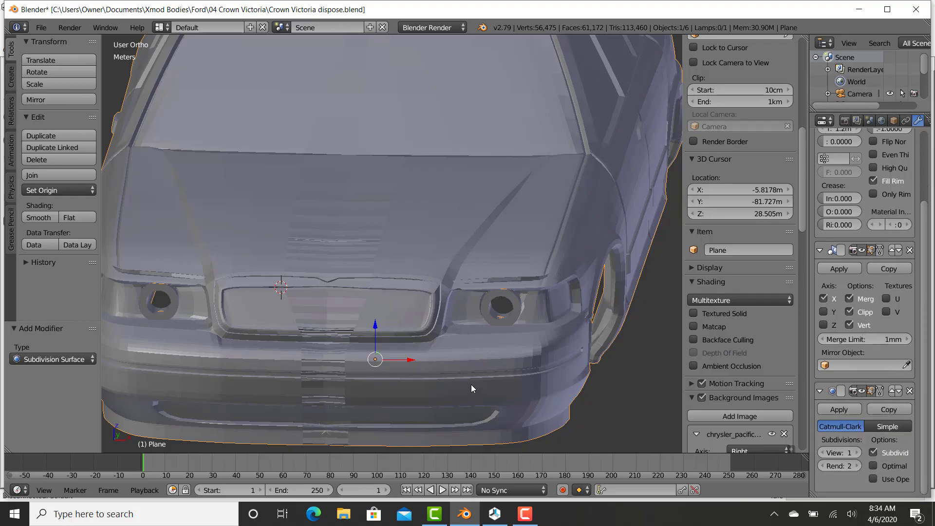
scroll(471, 387, up, 1)
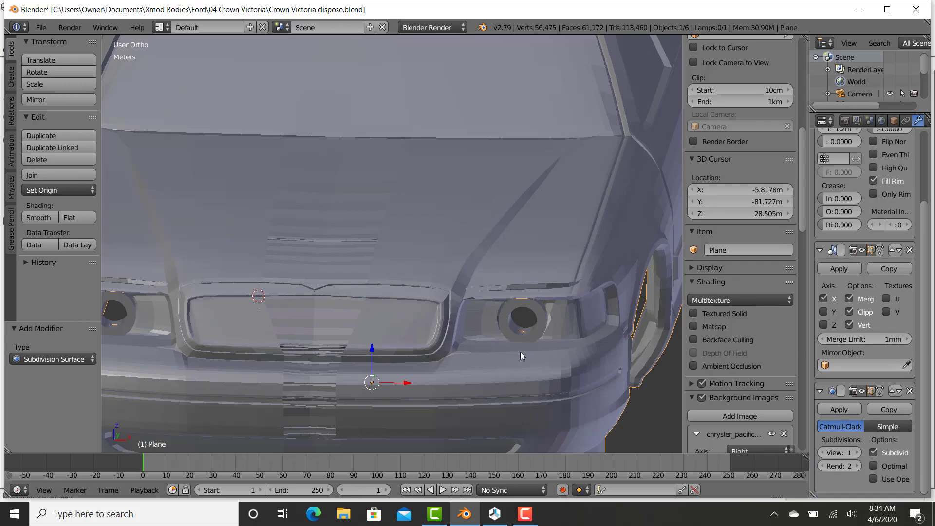
- Undo the modifier changes back to the unapplied stack of Mirror, Subsurf and Solidify
key(ctrl+z)
key(ctrl+z)
key(ctrl+z)
key(ctrl+z)
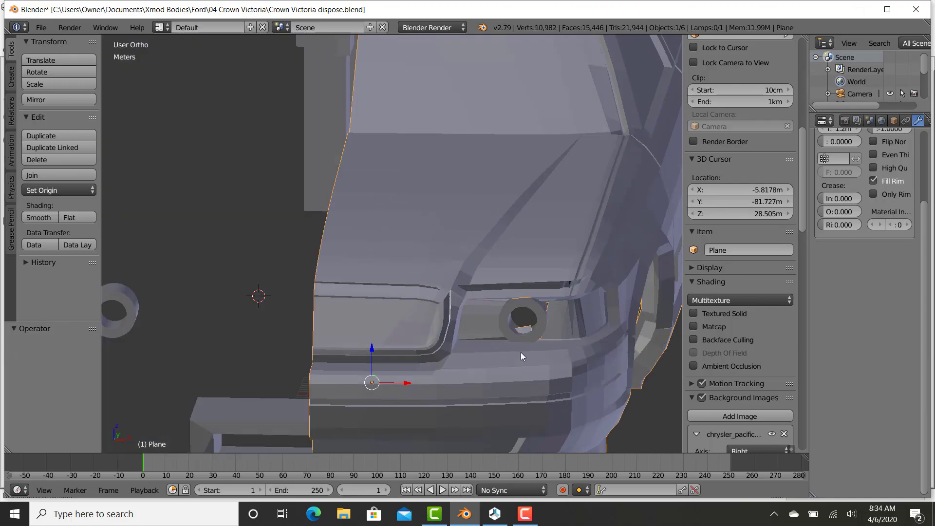
key(ctrl+shift+z)
key(ctrl+shift+z)
key(ctrl+shift+z)
key(ctrl+shift+z)
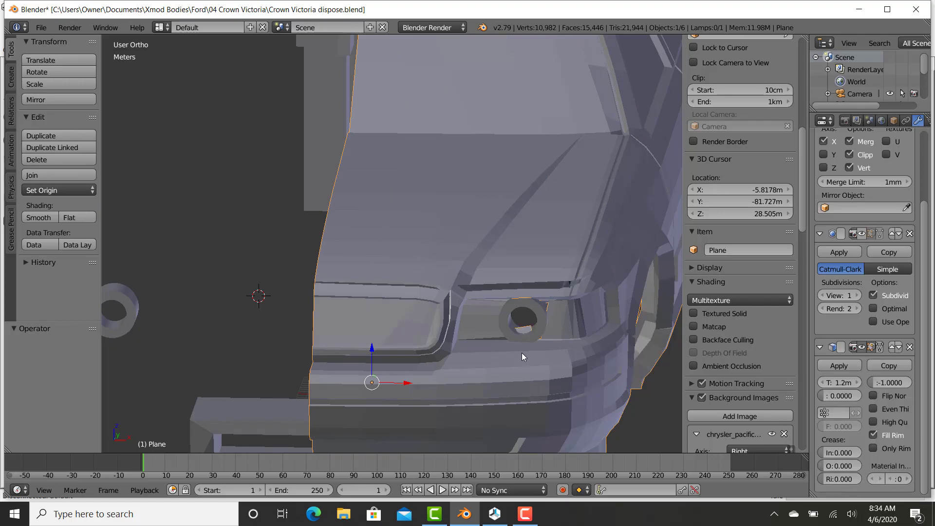
- Turn on the viewport previews of the Subsurf and Mirror modifiers, and apply Subsurf and Solidify while keeping Mirror live
click(862, 233)
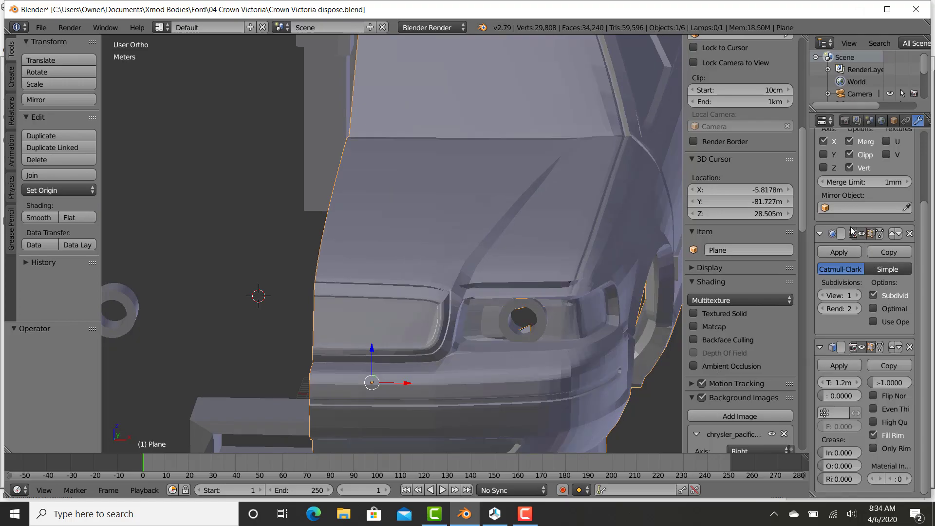
scroll(860, 197, up, 2)
click(864, 134)
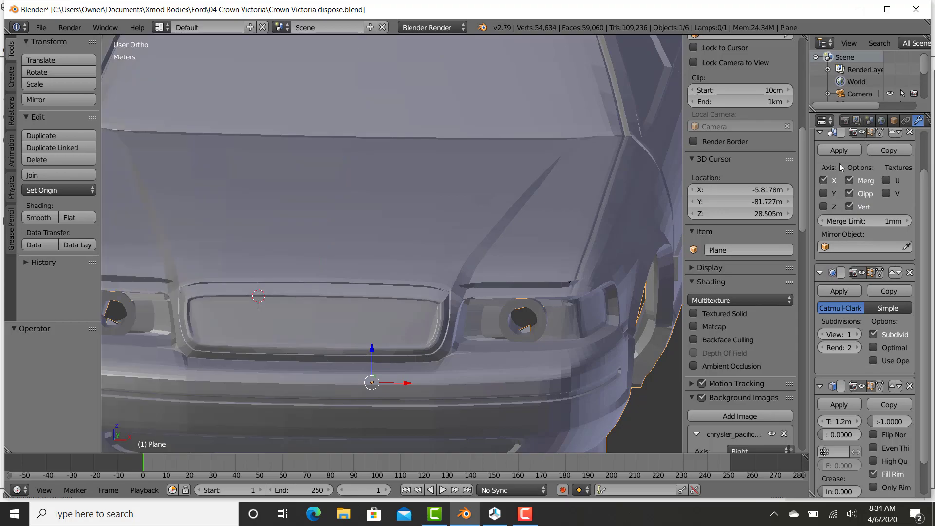
scroll(268, 417, down, 2)
mouse_move(359, 390)
middle_down()
mouse_move(370, 391)
mouse_move(358, 382)
mouse_move(346, 388)
middle_up()
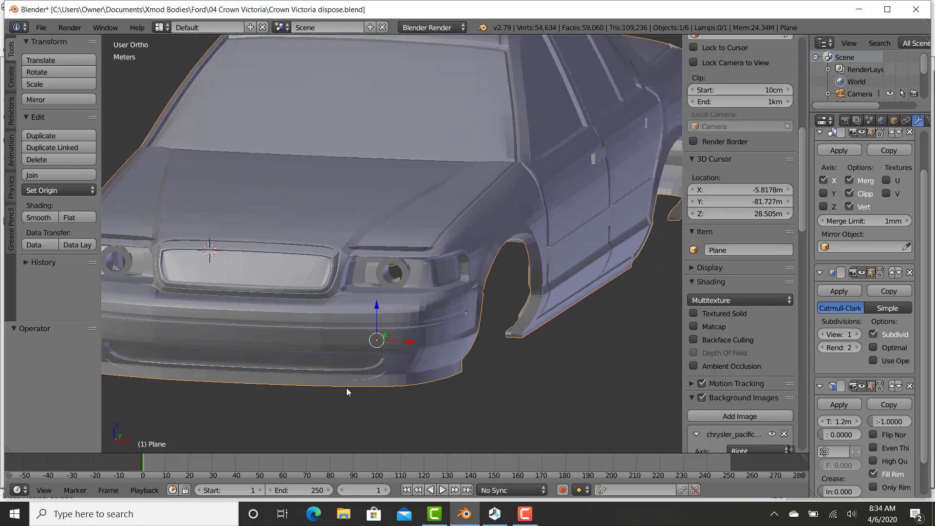
click(843, 290)
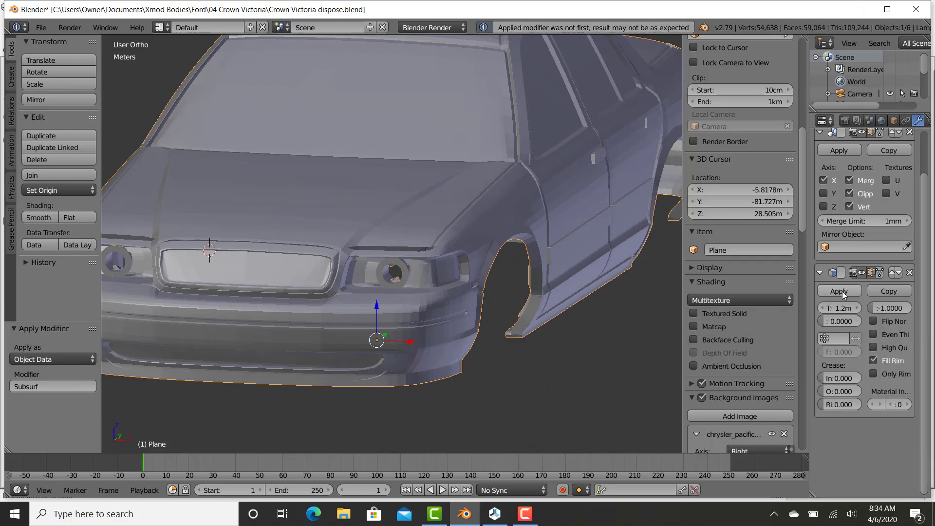
click(838, 291)
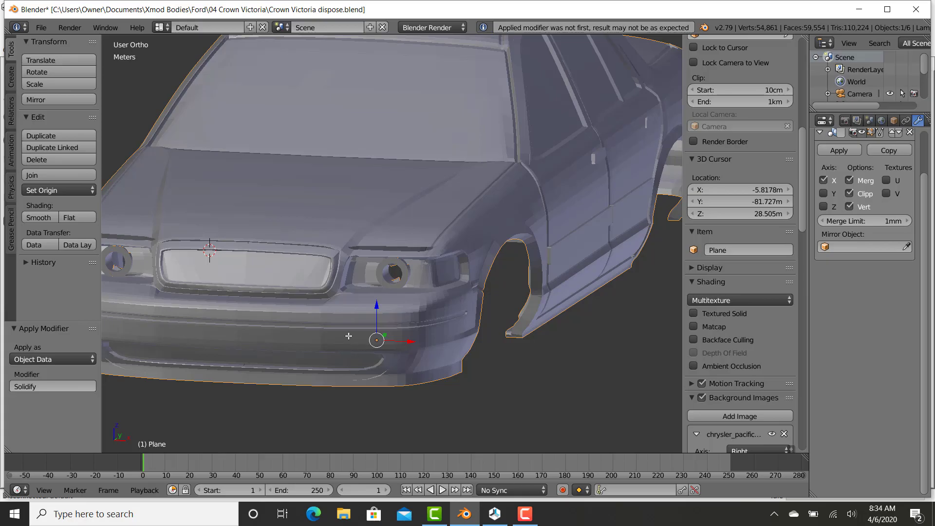
- Enter Edit Mode and select the shortest path of vertices along the edge of the stray flap protruding from the inner surface
key(Tab)
middle_drag(402, 336, 466, 311)
scroll(467, 312, up, 4)
scroll(289, 279, up, 3)
shift+middle_drag(290, 280, 353, 280)
scroll(353, 279, up, 2)
scroll(353, 279, up, 1)
right_click(208, 222)
scroll(253, 244, down, 2)
middle_drag(400, 316, 357, 324)
shift+middle_drag(244, 328, 599, 279)
scroll(599, 280, up, 2)
shift+middle_drag(221, 309, 308, 280)
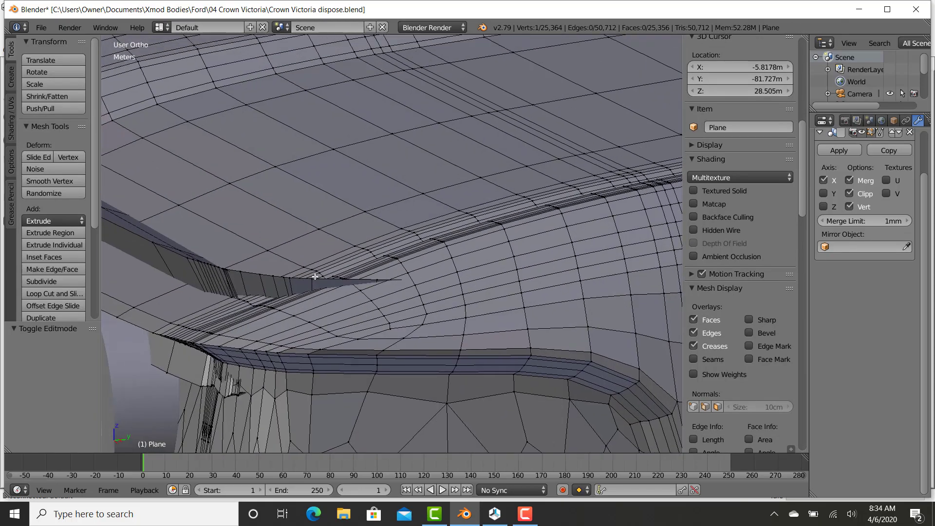
ctrl+right_click(312, 273)
- Flatten the selected row of flap vertices along Z in a right-side wireframe view
key(KP_3)
scroll(268, 245, down, 5)
shift+middle_drag(268, 245, 399, 371)
scroll(398, 330, up, 8)
key(z)
shift+middle_drag(398, 330, 370, 163)
scroll(428, 317, up, 4)
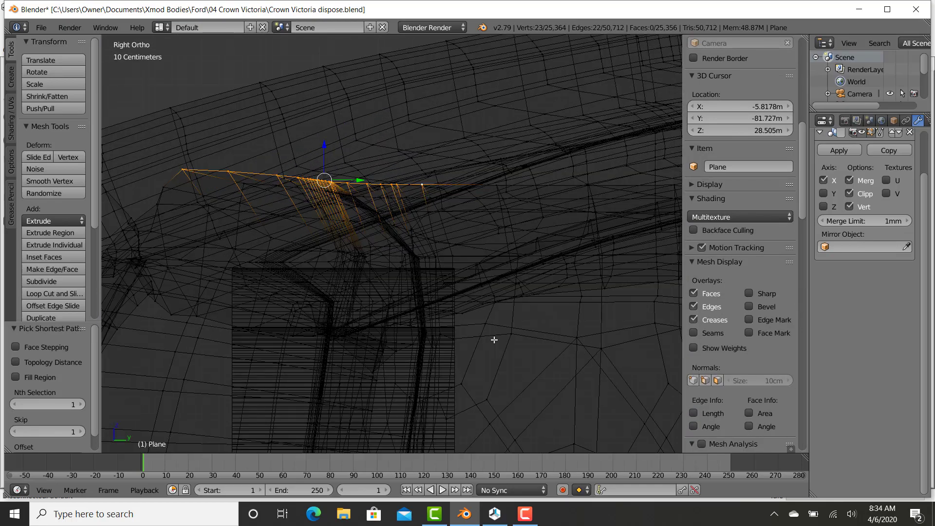
key(s)
key(z)
click(518, 320)
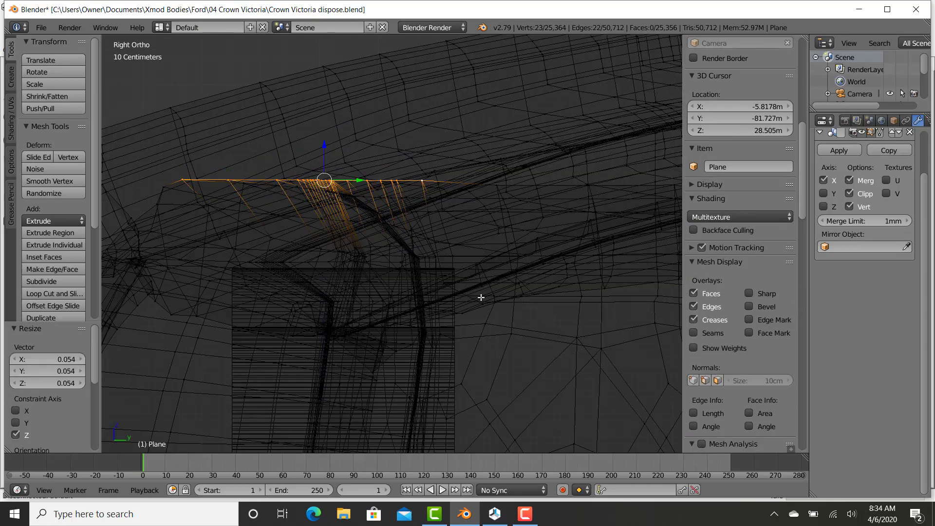
key(s)
key(z)
click(372, 220)
- Rotate the flattened vertex row by -4.38° and adjust its height along Z, by -57.1 cm and 15.1 cm
key(r)
click(512, 329)
key(z)
drag(327, 155, 327, 175)
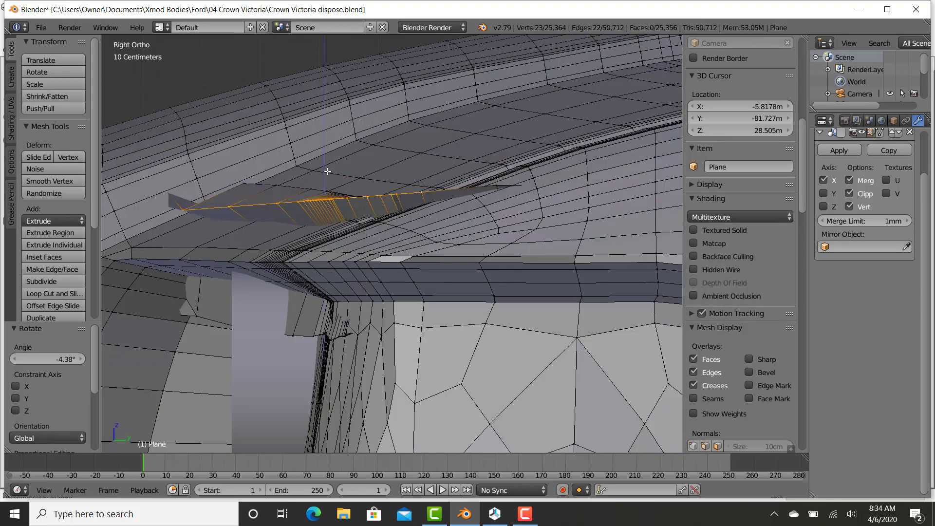
click(336, 223)
middle_drag(344, 239, 330, 244)
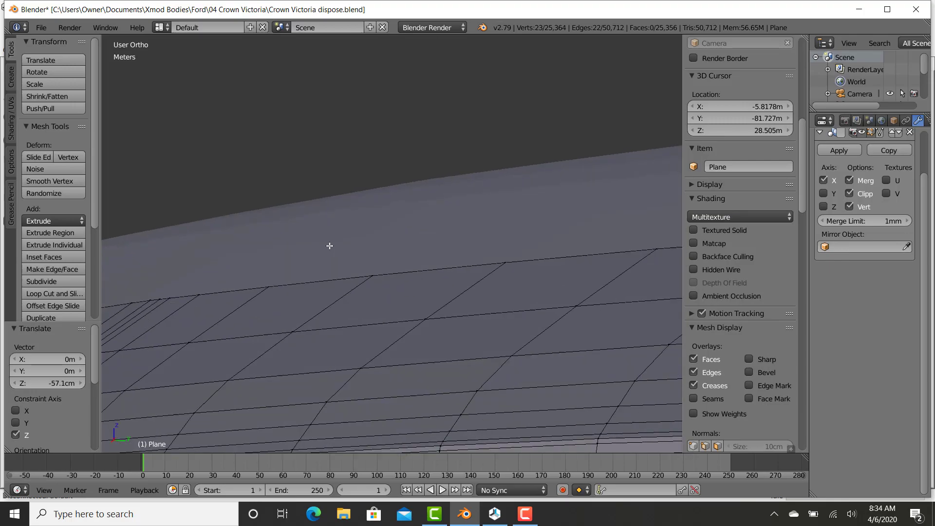
scroll(273, 317, down, 3)
shift+middle_drag(273, 317, 602, 101)
scroll(244, 295, up, 6)
key(Escape)
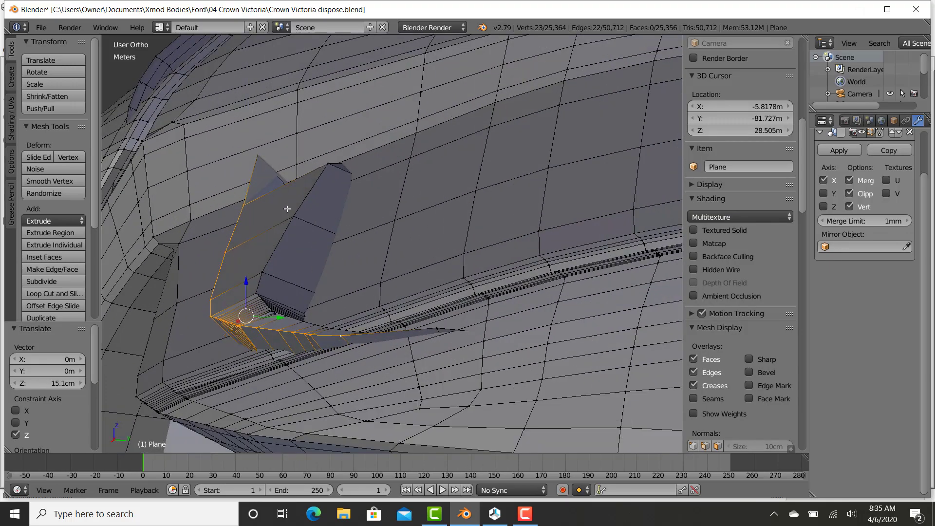
- Extend the selection to the flap's other edge and move it -22.9 cm along Z and 88.5 cm along Y
ctrl+right_click(329, 165)
key(KP_3)
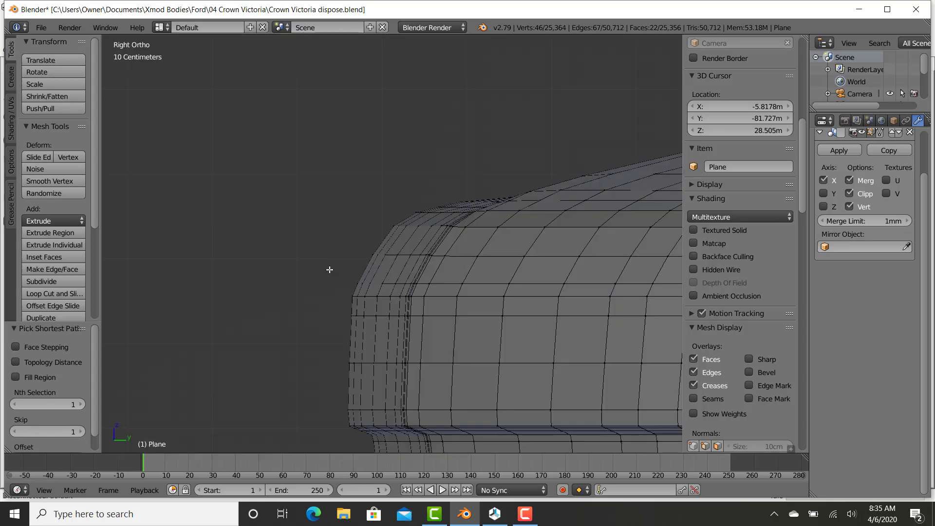
scroll(359, 293, down, 3)
shift+middle_drag(475, 292, 200, 451)
drag(530, 112, 530, 128)
scroll(445, 186, up, 4)
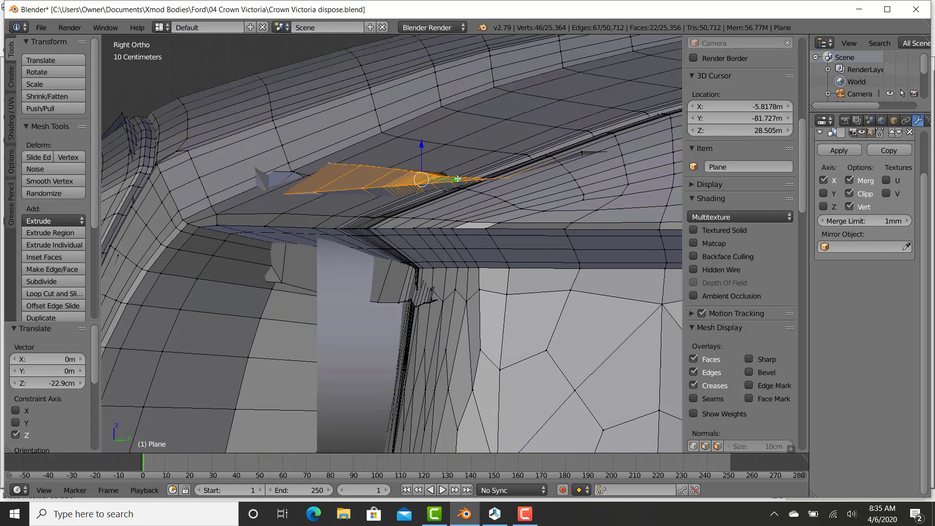
drag(444, 187, 500, 183)
- Select a single outlying vertex of the flap and move it -16.4 cm along Z
key(z)
right_click(290, 174)
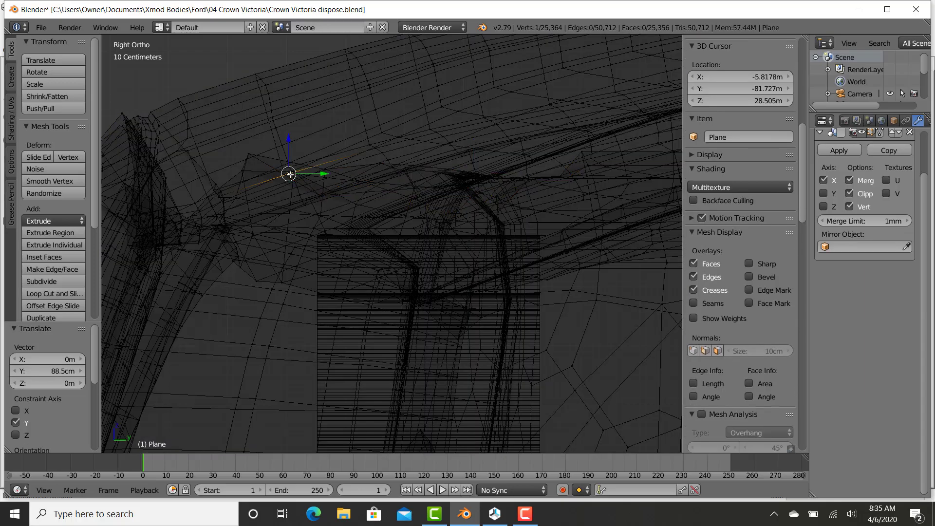
ctrl+right_click(238, 170)
right_click(280, 165)
scroll(324, 203, up, 1)
mouse_move(324, 202)
shift+middle_down()
mouse_move(358, 234)
mouse_move(351, 245)
mouse_move(489, 70)
shift+middle_up()
scroll(426, 236, up, 3)
key(z)
right_click(337, 203)
key(z)
key(z)
drag(338, 175, 293, 196)
key(z)
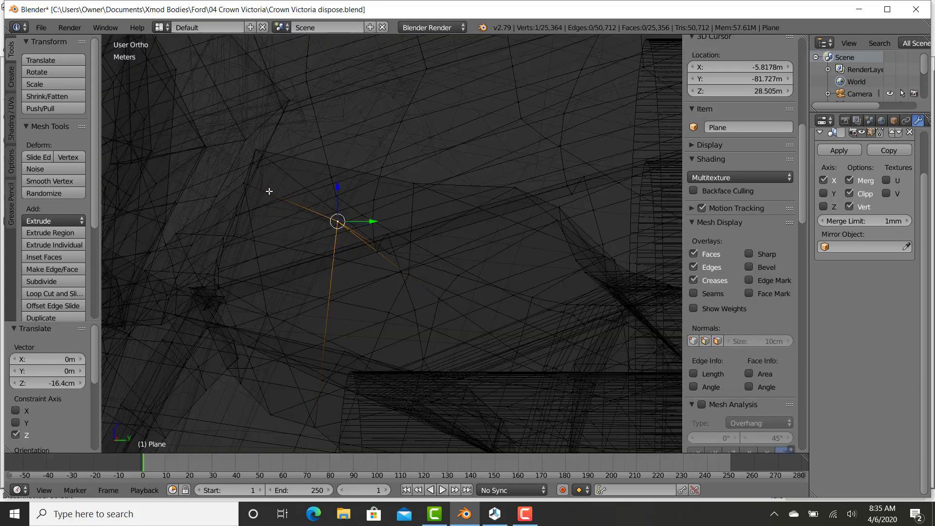
- Select the flap's adjoining two-vertex edge, move it -11.2 cm along Z in solid shading, and leave Edit Mode
right_click(251, 186)
ctrl+right_click(254, 131)
key(z)
drag(253, 139, 253, 152)
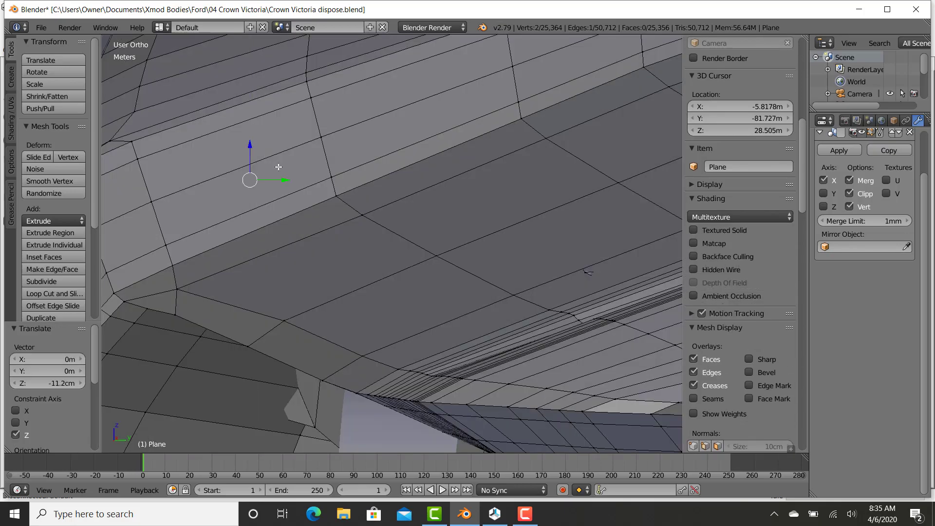
scroll(331, 234, down, 4)
key(Tab)
- Lower two stray vertices poking out at the end of the panel seam along Z, the first by -28.9 cm
middle_drag(343, 258, 400, 294)
scroll(400, 294, down, 6)
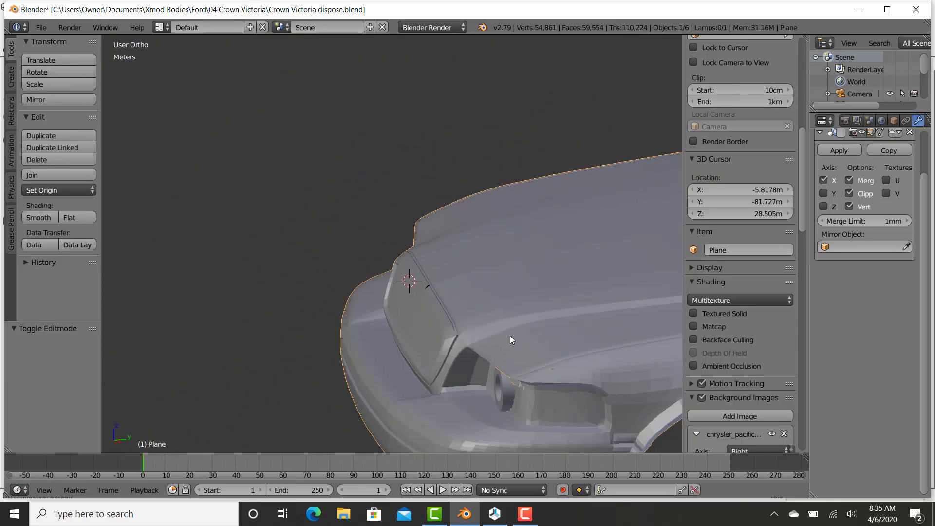
middle_drag(510, 337, 593, 311)
shift+middle_drag(594, 312, 401, 319)
scroll(401, 318, up, 7)
shift+middle_drag(500, 331, 386, 350)
scroll(434, 332, up, 3)
key(Tab)
scroll(503, 395, up, 4)
middle_drag(521, 417, 239, 268)
right_click(266, 224)
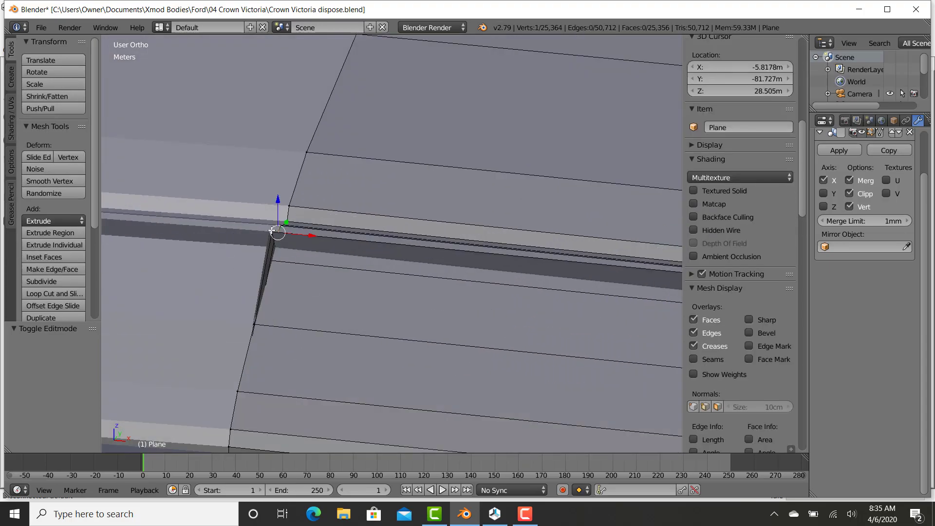
key(g)
key(z)
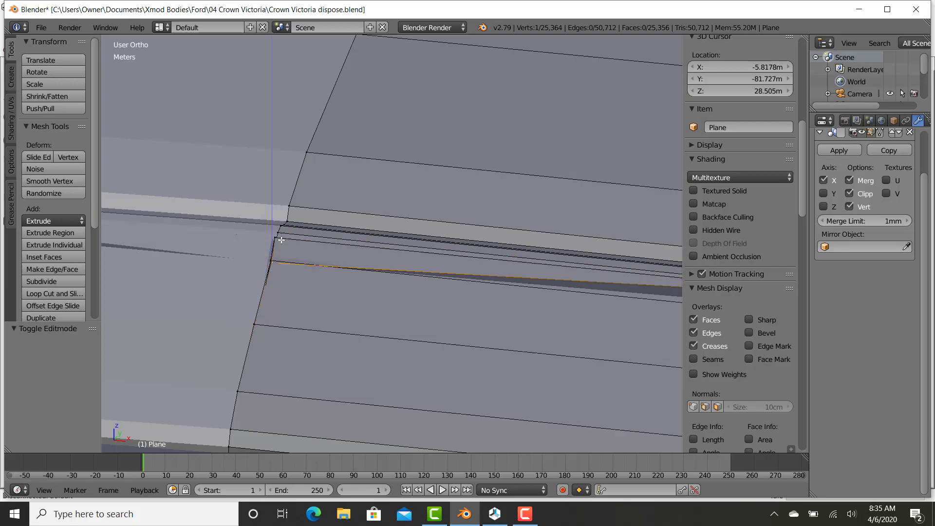
click(281, 241)
key(g)
key(z)
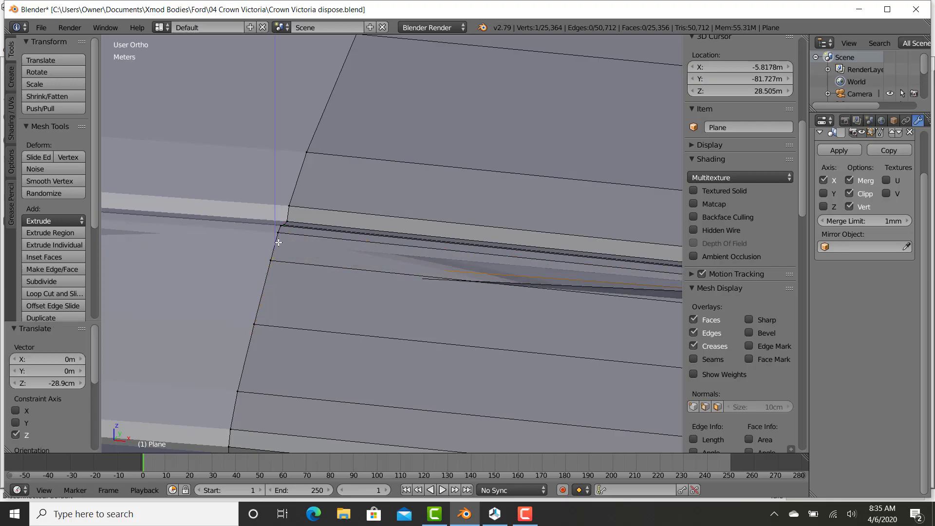
click(278, 242)
- Select the outer row of five vertices on the strip protruding beside the vertical groove and lower it along Z
scroll(532, 253, down, 4)
shift+middle_drag(533, 253, 298, 247)
middle_drag(495, 303, 416, 301)
scroll(415, 301, down, 8)
shift+middle_drag(252, 268, 499, 304)
scroll(500, 304, up, 5)
shift+middle_drag(589, 290, 336, 289)
scroll(374, 292, up, 4)
scroll(373, 288, up, 3)
middle_drag(411, 173, 416, 173)
right_click(416, 183)
middle_drag(451, 332, 444, 334)
ctrl+right_click(436, 378)
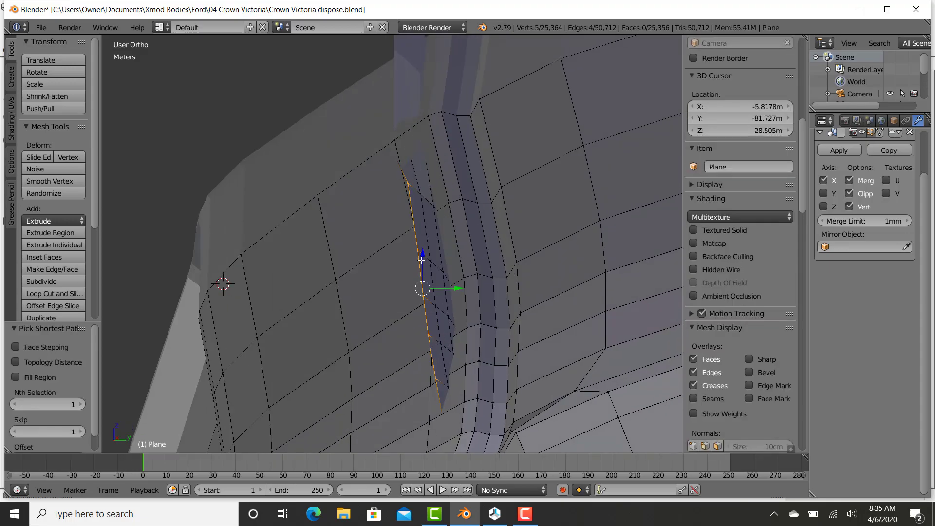
drag(424, 264, 424, 322)
- Select the strip's next row of four vertices and move it -18.9 cm along Z
right_click(420, 196)
ctrl+right_click(429, 239)
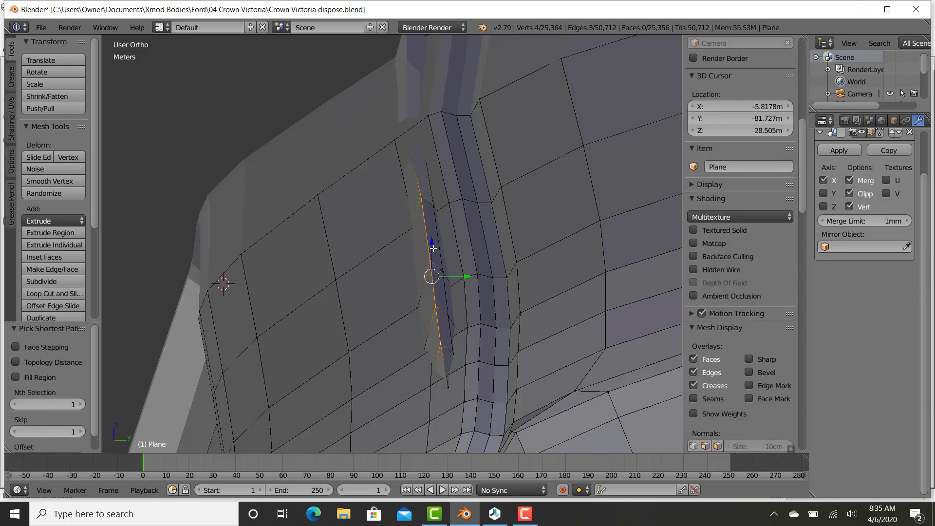
drag(433, 251, 433, 283)
- Move the strip's inner vertex row -10.8 cm along Z, shift the single vertex below it along Z, and leave Edit Mode
right_click(433, 202)
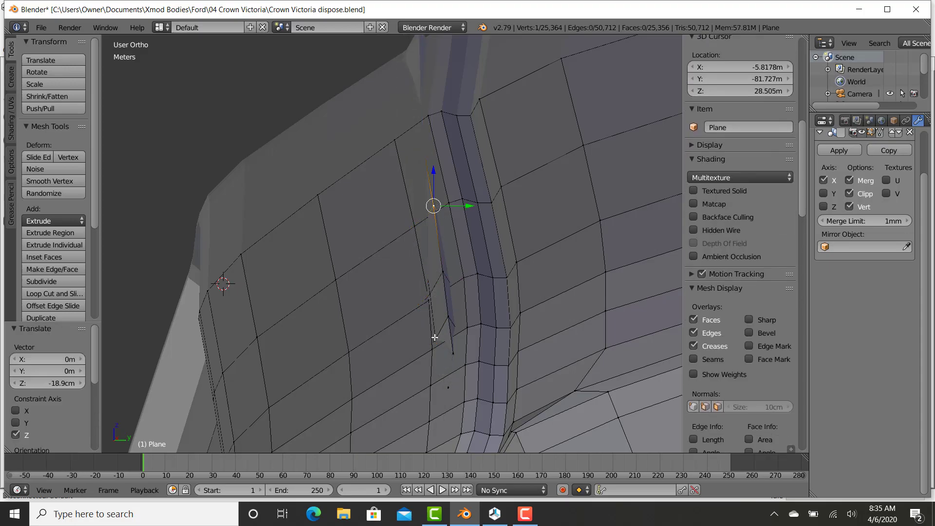
ctrl+right_click(448, 321)
drag(440, 237, 443, 257)
right_click(453, 353)
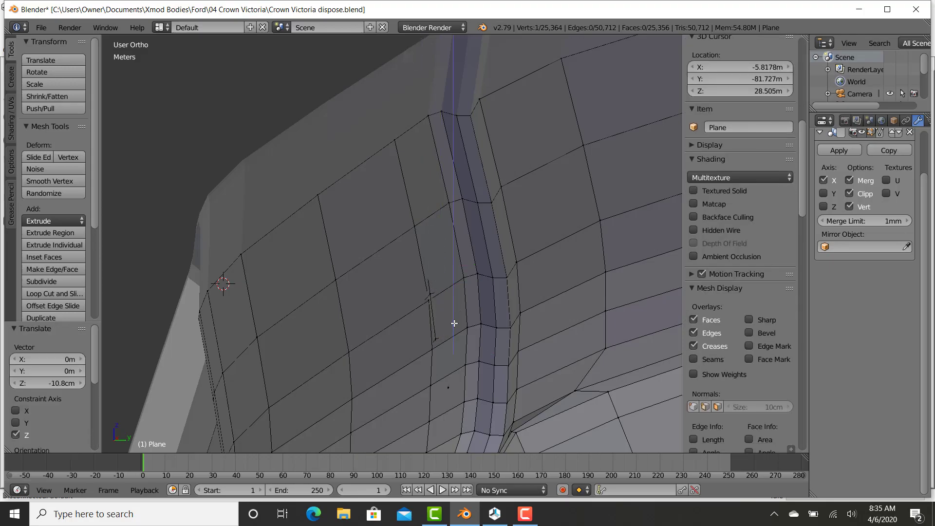
right_click(435, 340)
ctrl+right_click(434, 291)
key(a)
key(Tab)
- Save the cleaned-up Crown Victoria body to the current blend file
scroll(432, 314, down, 12)
middle_drag(434, 315, 280, 288)
scroll(478, 348, down, 2)
scroll(424, 362, down, 2)
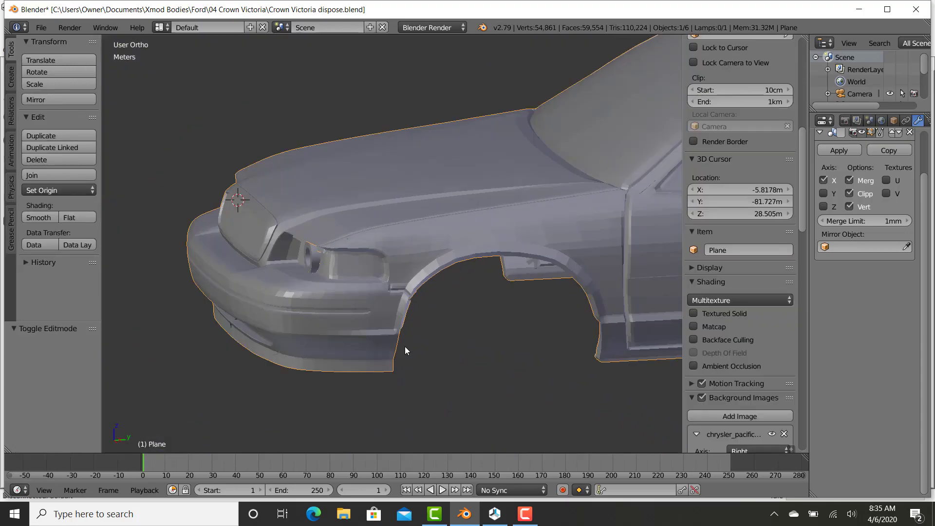
middle_drag(568, 267, 589, 288)
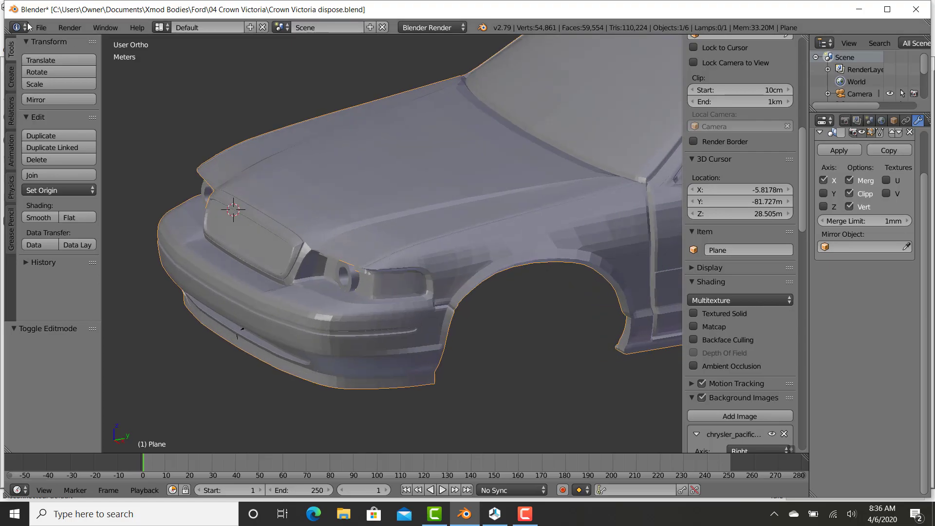
click(42, 28)
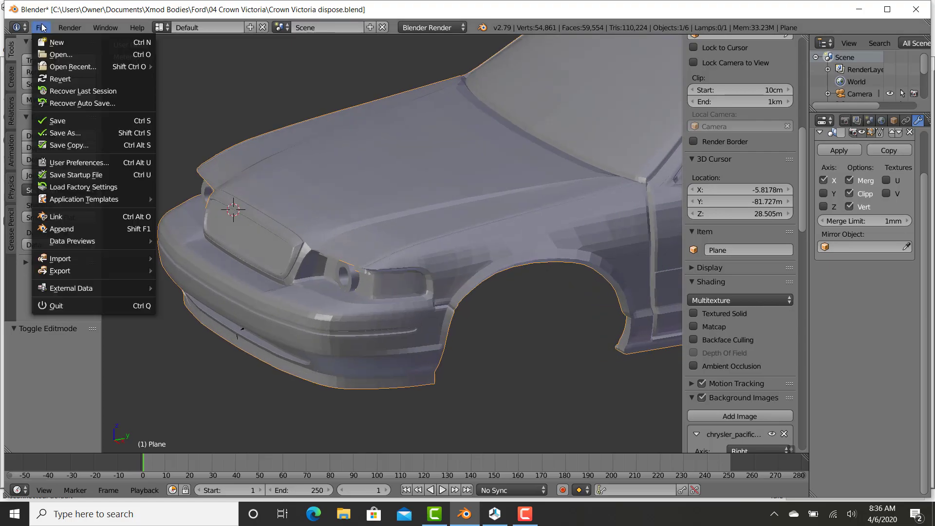
click(69, 120)
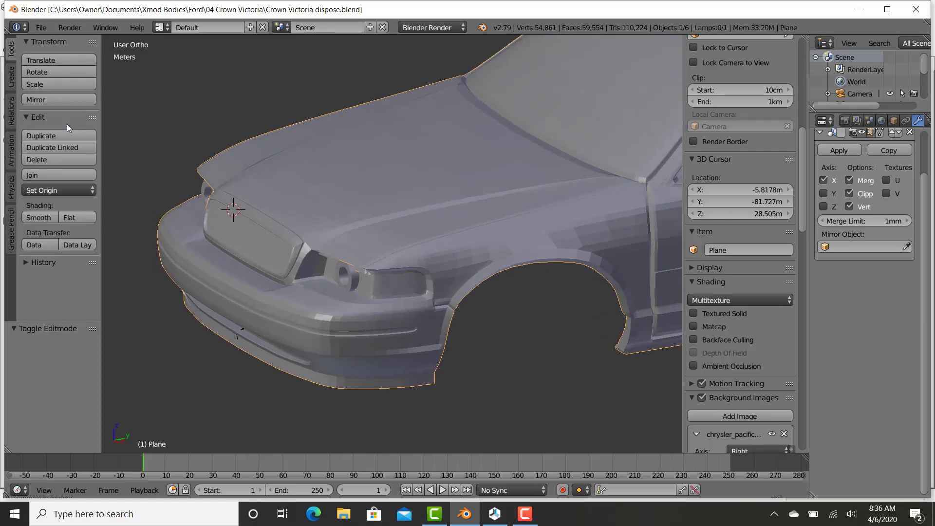
- Export the car body as the STL file "Crown Victoria dispose.stl"
click(41, 28)
mouse_move(63, 270)
click(176, 368)
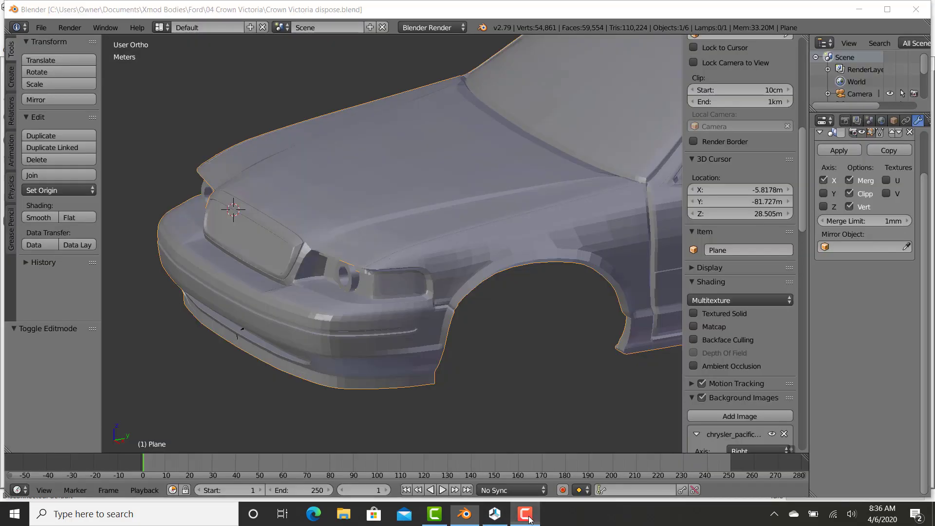
- Switch to Repetier-Host and load "Crown Victoria dispose.stl" onto the print bed
click(525, 514)
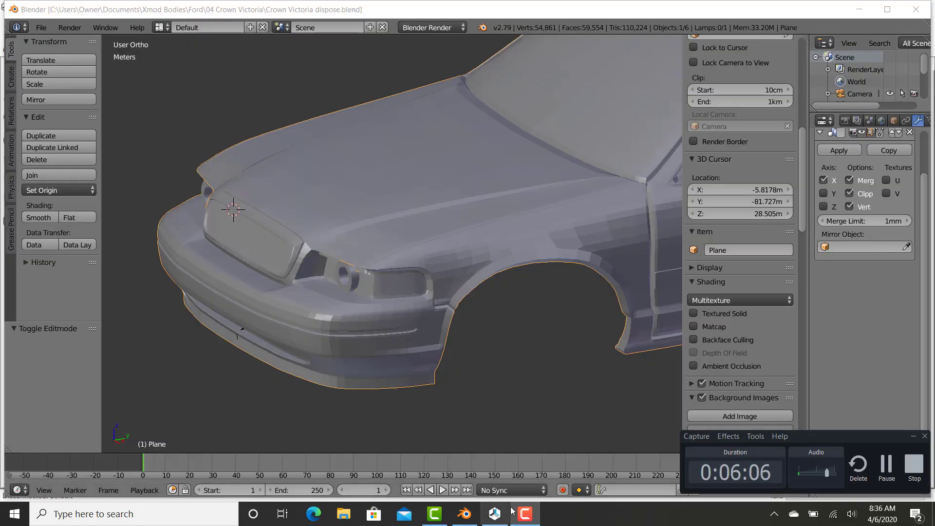
click(495, 514)
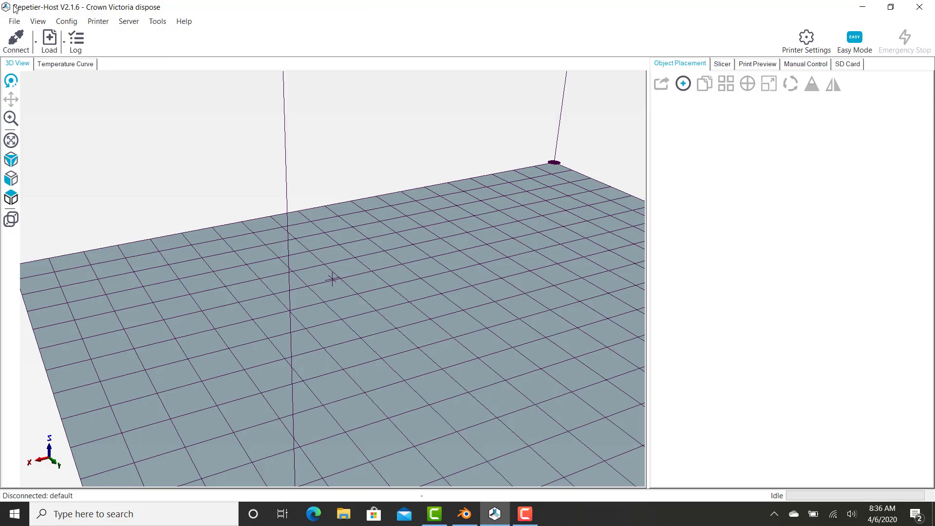
click(48, 39)
double_click(157, 105)
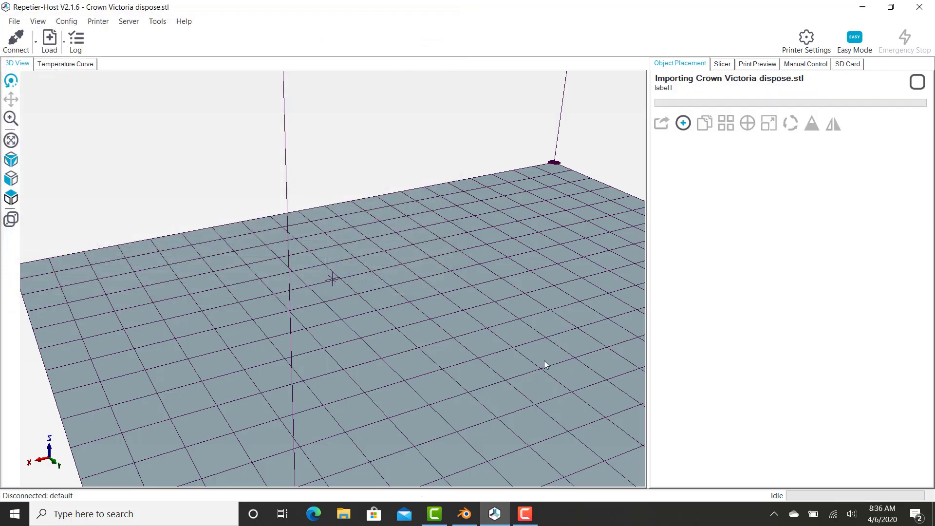
- Examine the imported car body from several sides, including close-ups of the roof, grille, bumper and headlight areas
drag(530, 357, 547, 432)
scroll(349, 314, up, 10)
scroll(349, 341, down, 10)
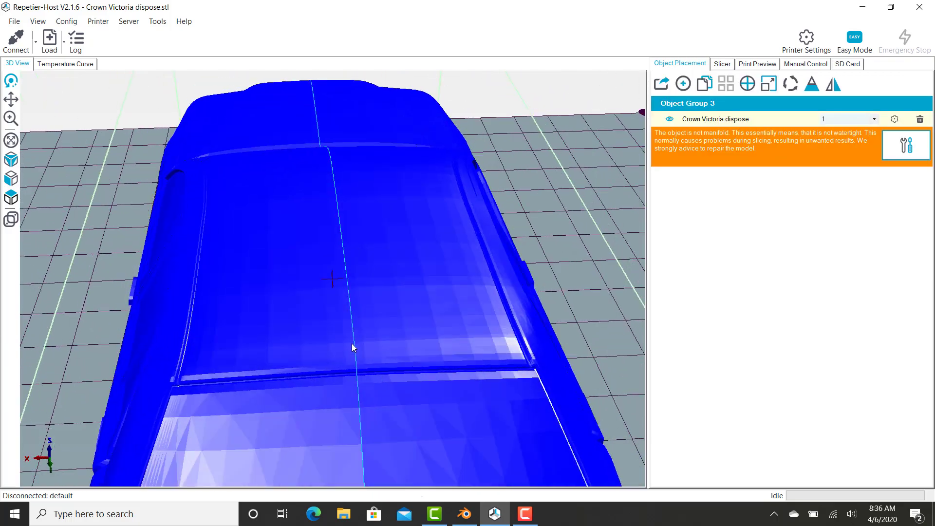
scroll(334, 325, down, 3)
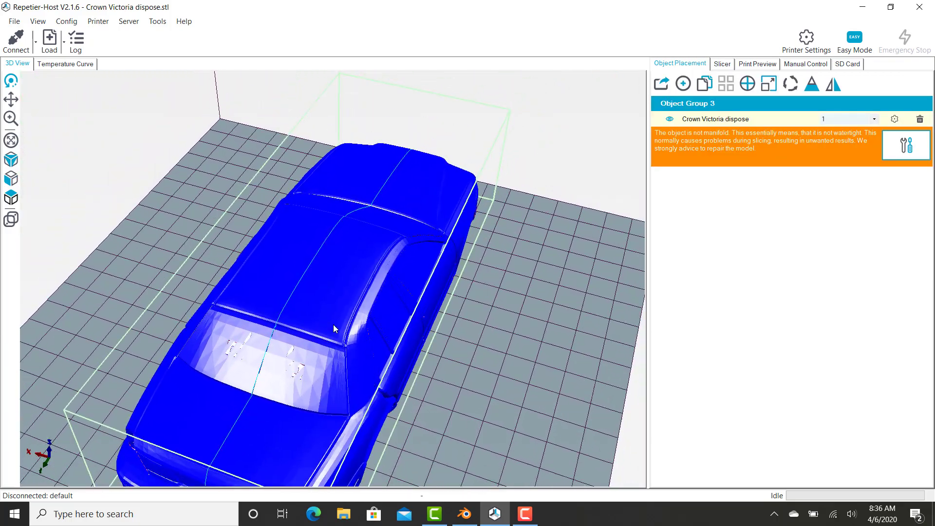
scroll(366, 319, down, 2)
drag(494, 380, 156, 311)
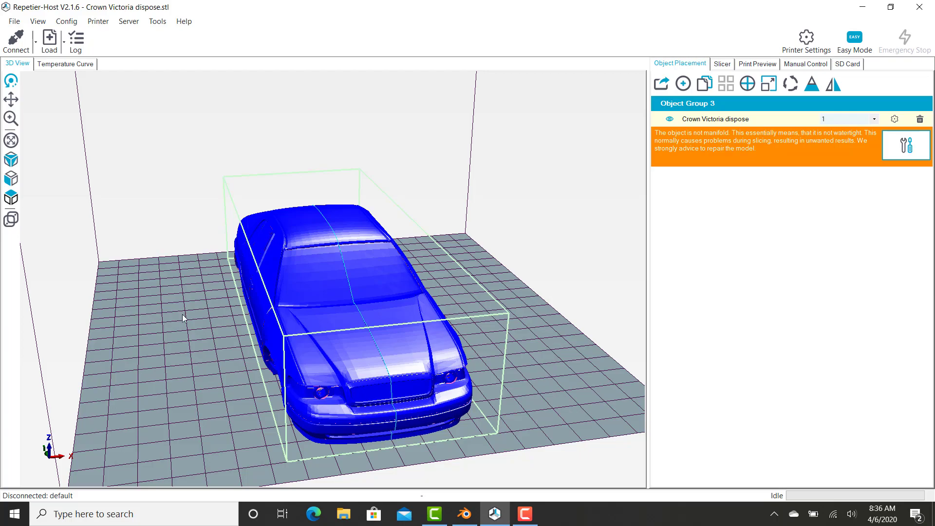
scroll(444, 402, up, 10)
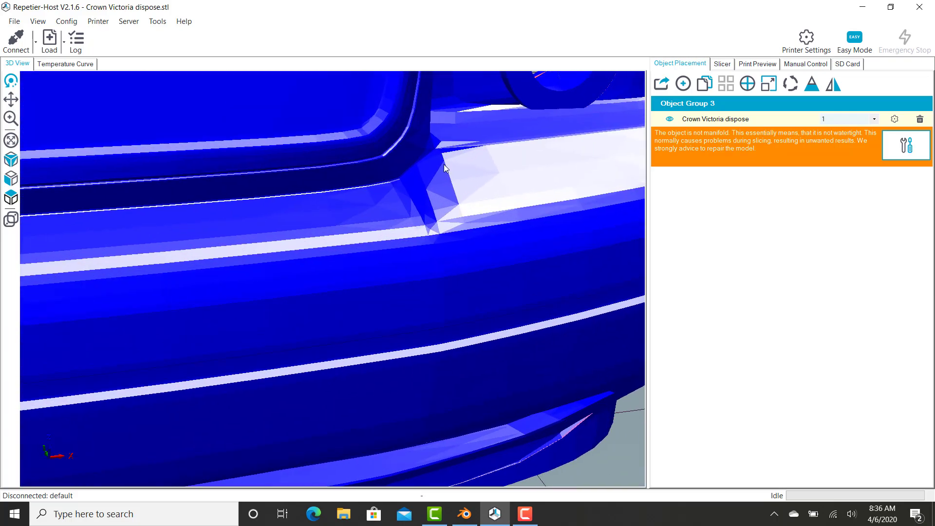
drag(443, 165, 410, 327)
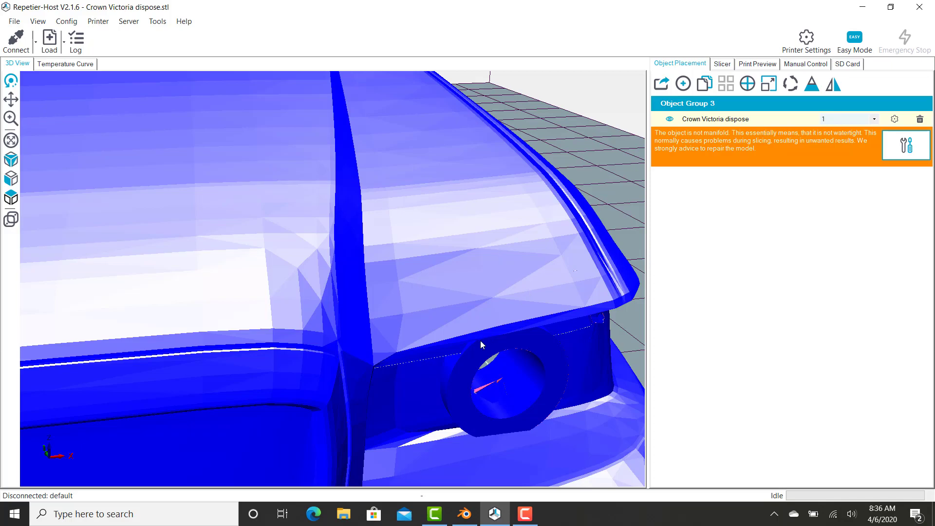
drag(478, 340, 224, 373)
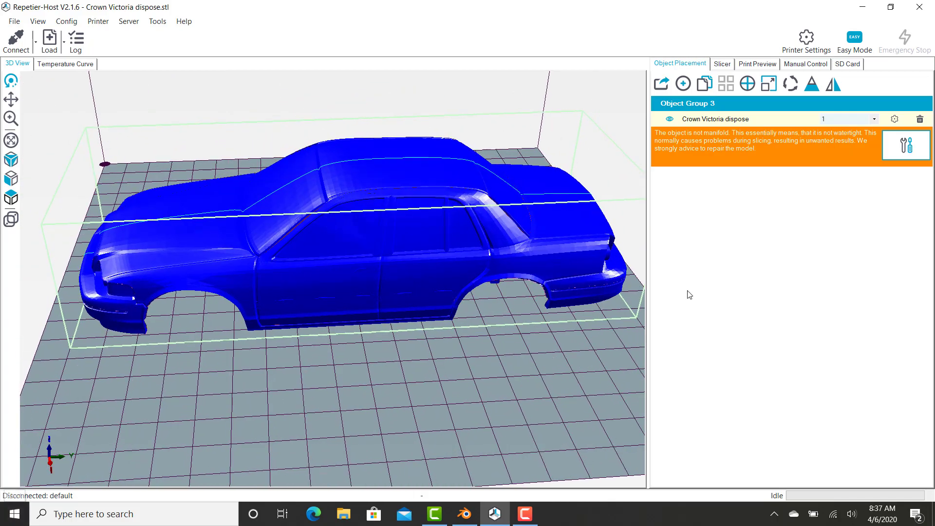
drag(300, 319, 437, 336)
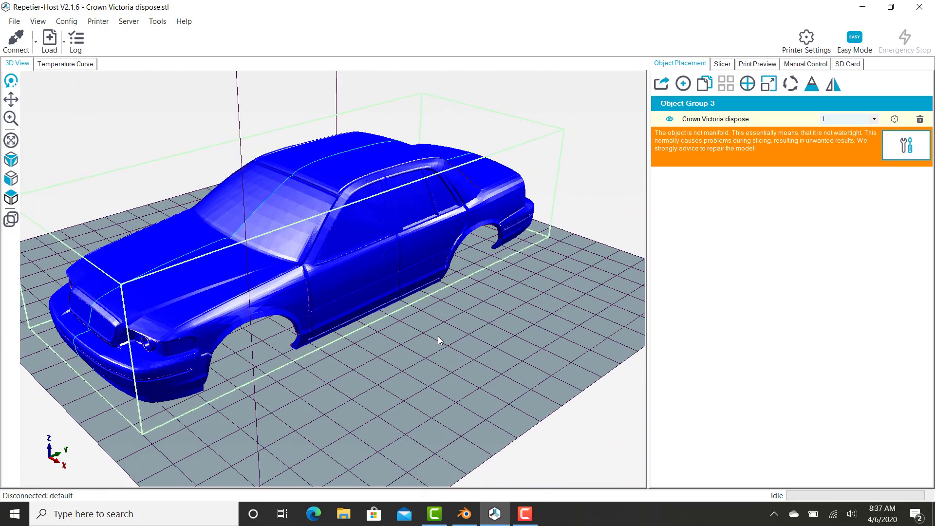